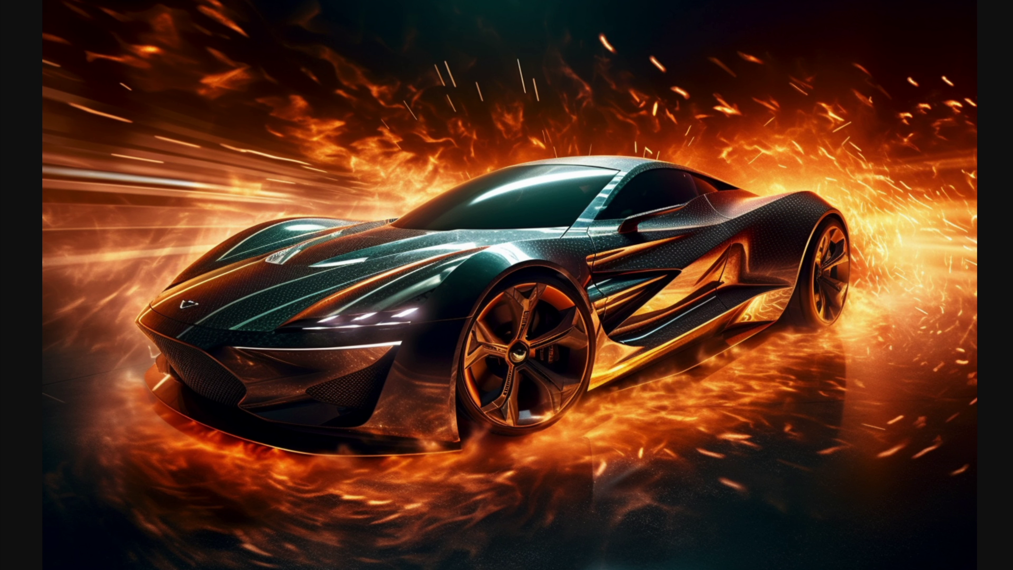
# Filter the Prompt Log to Favorites and open the Themed Supercars prompt's details
pyautogui.hotkey('ctrl', 'shift', 'y')
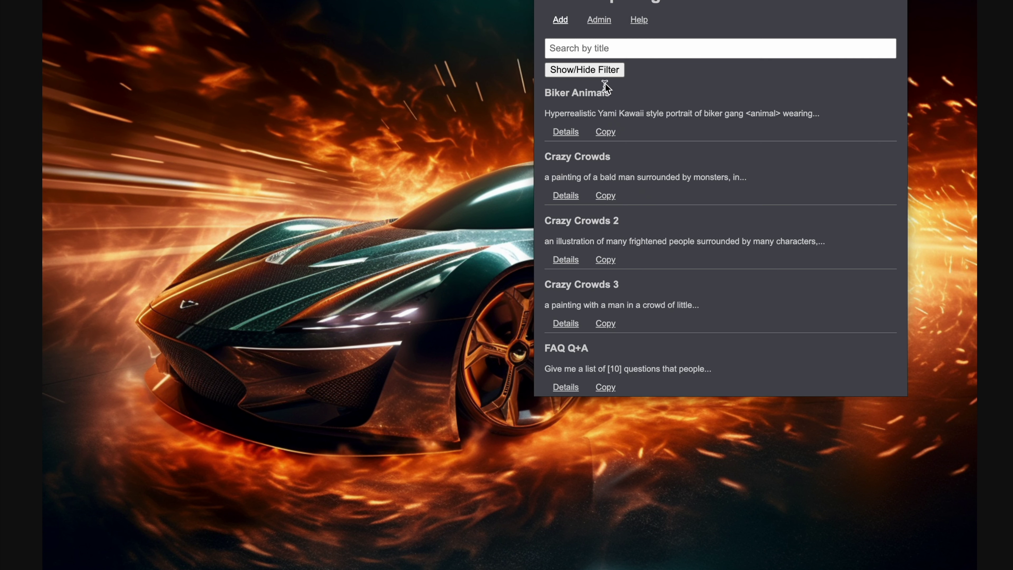
pyautogui.click(602, 70)
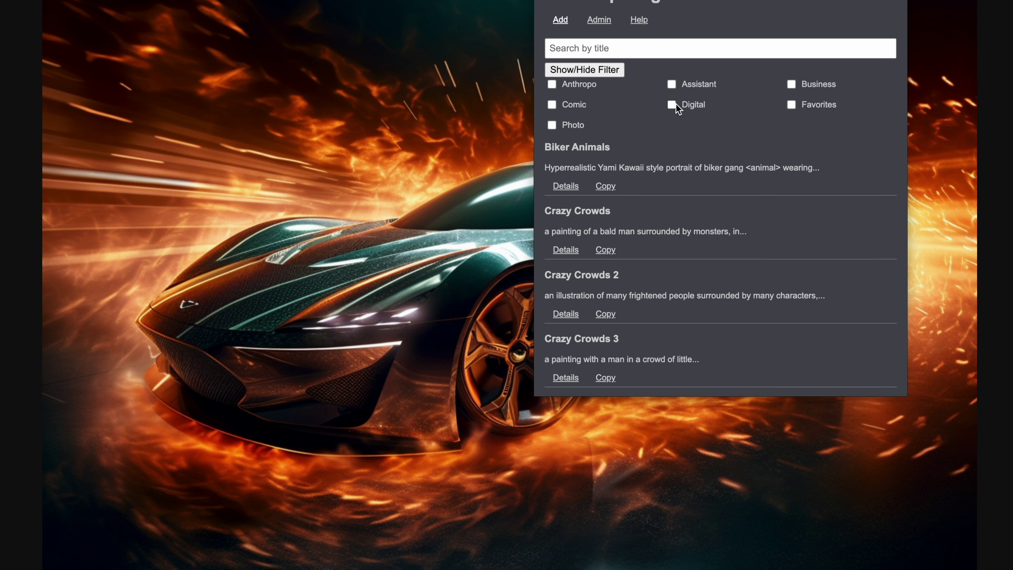
pyautogui.click(790, 106)
pyautogui.scroll(-2, 649, 274)
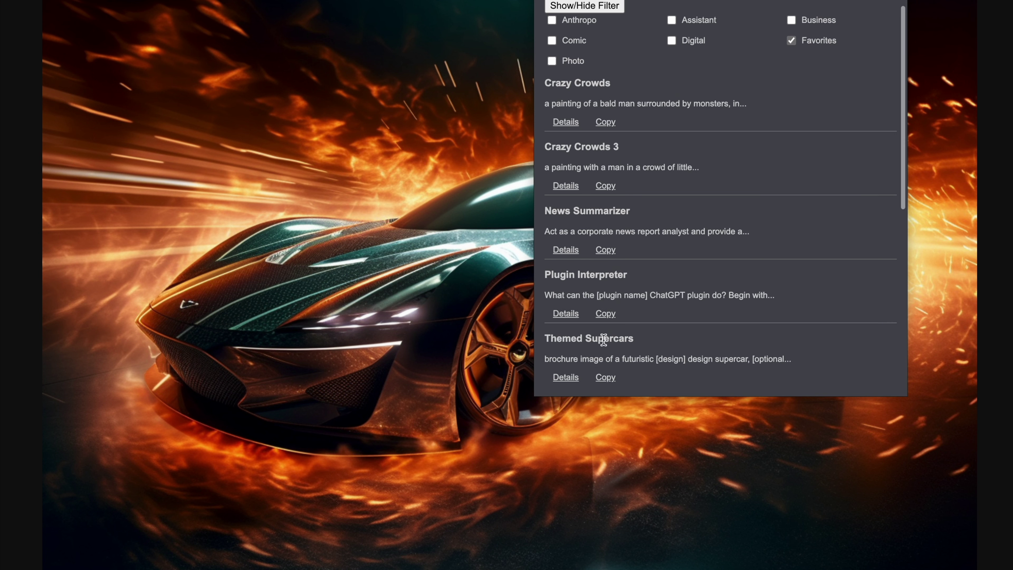
pyautogui.click(573, 377)
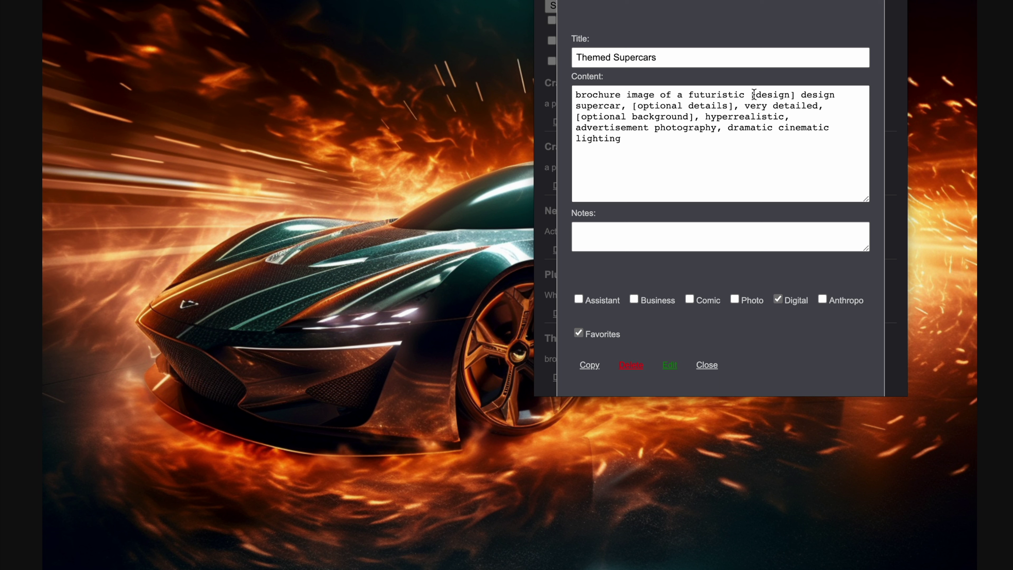
# Check the [design], [optional details] and [optional background] placeholders, then copy the Themed Supercars text
pyautogui.moveTo(754, 95)
pyautogui.mouseDown()
pyautogui.moveTo(799, 95)
pyautogui.moveTo(750, 94)
pyautogui.mouseUp()
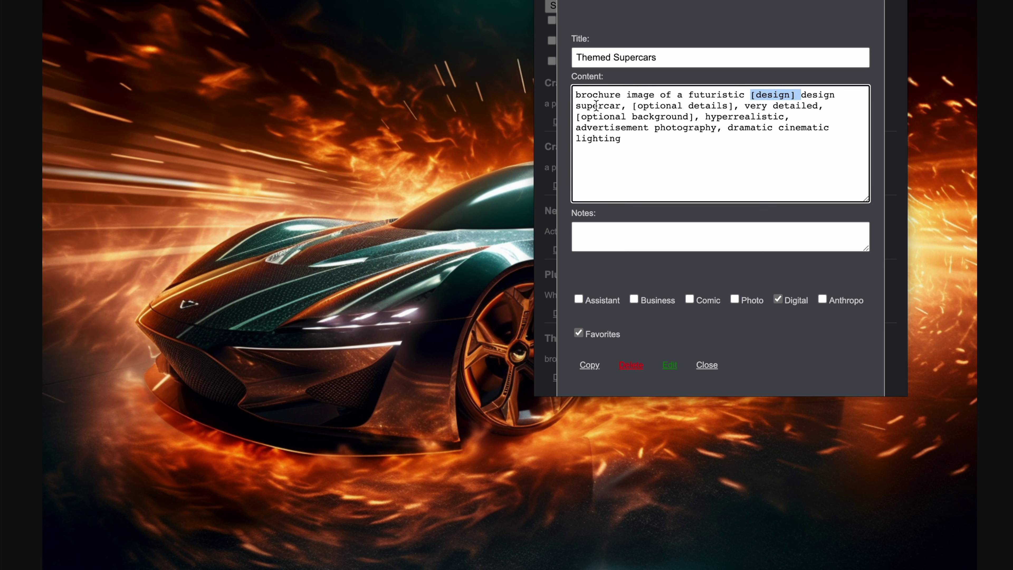
pyautogui.moveTo(633, 105); pyautogui.dragTo(734, 106)
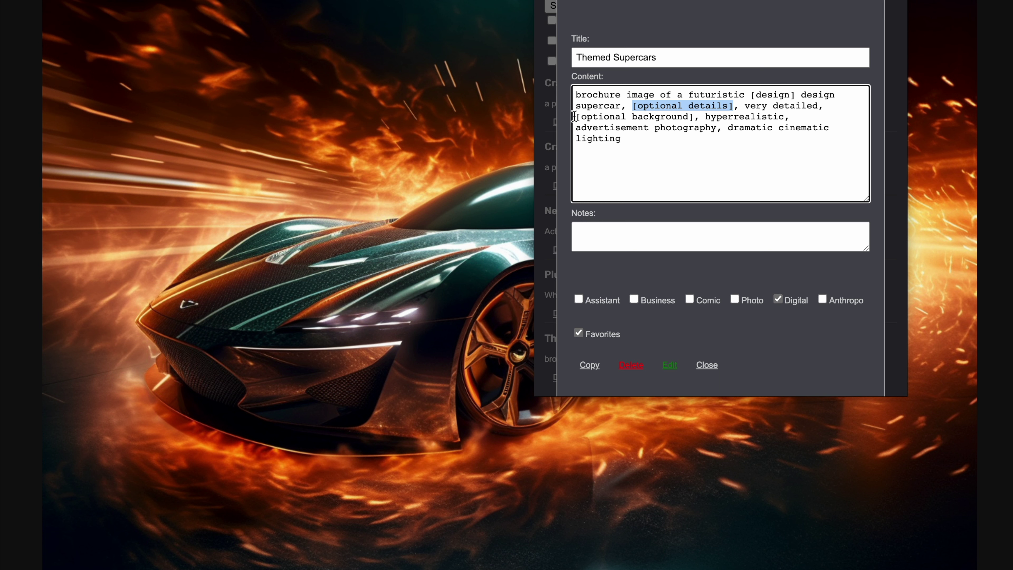
pyautogui.moveTo(577, 116); pyautogui.dragTo(696, 116)
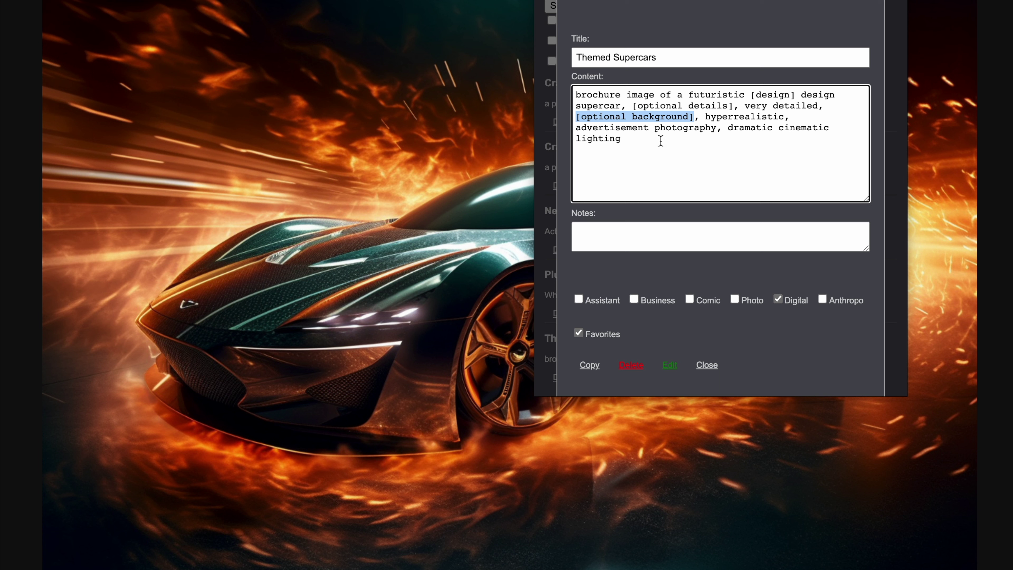
pyautogui.click(590, 366)
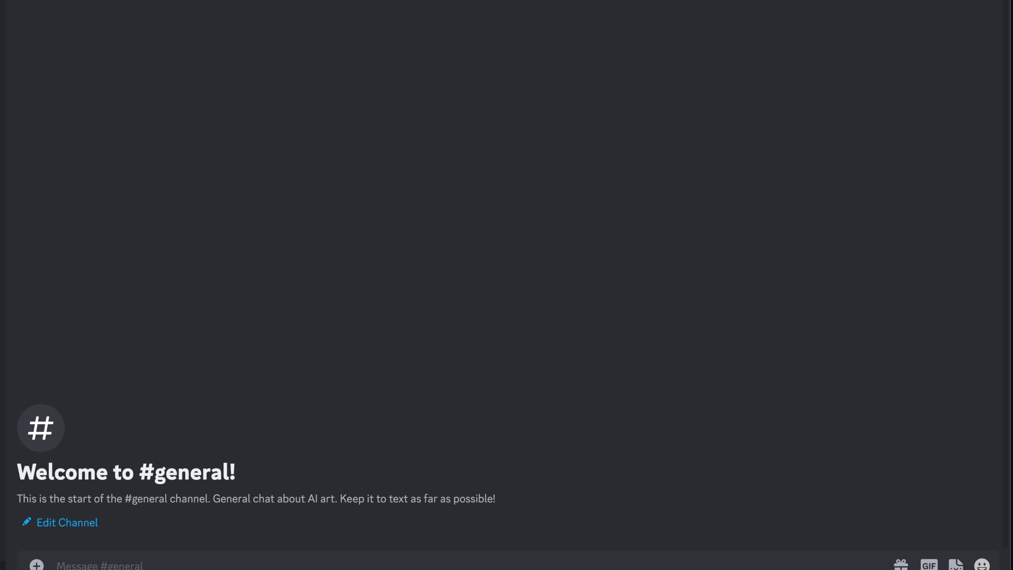
# Paste the supercar template into a /imagine prompt and replace [design] with leopard
pyautogui.click(82, 562)
pyautogui.write('/')
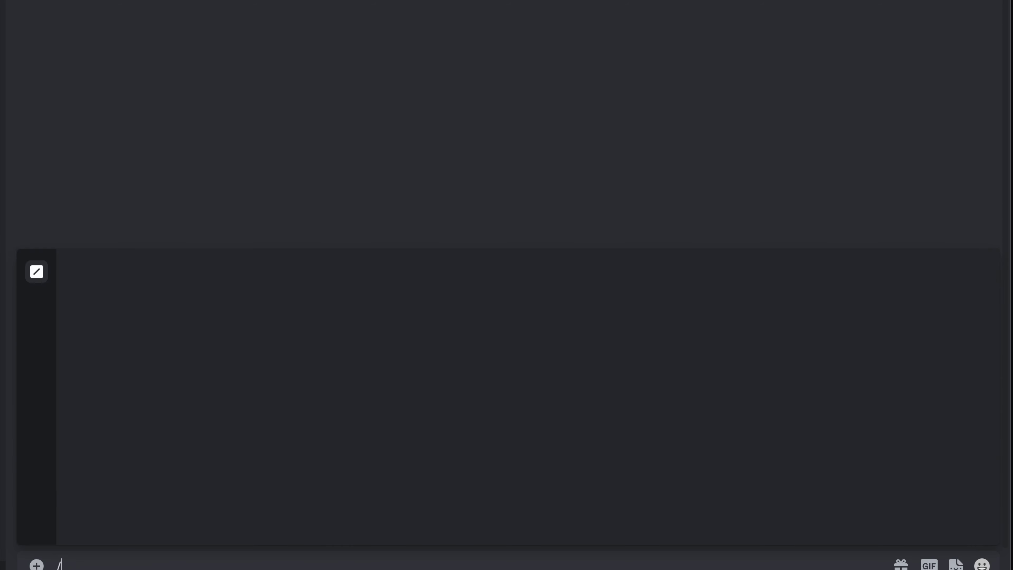
pyautogui.write('imagine')
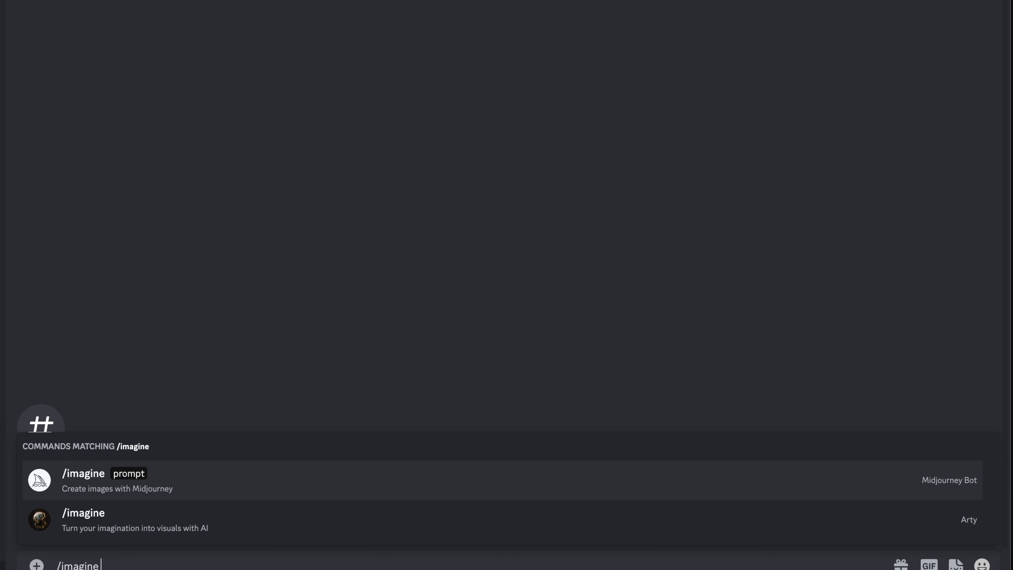
pyautogui.click(134, 472)
pyautogui.hotkey('ctrl', 'v')
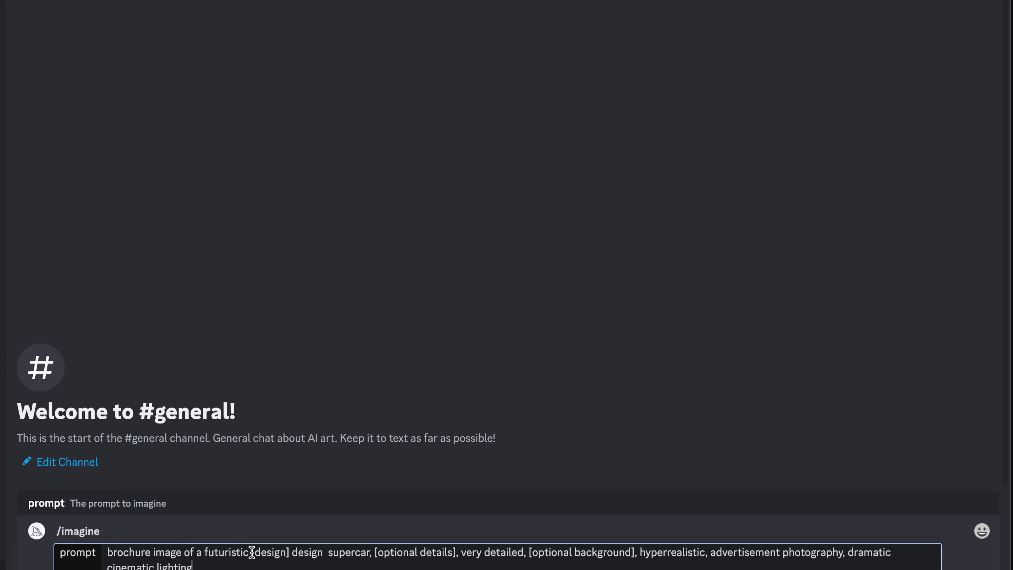
pyautogui.moveTo(251, 553); pyautogui.dragTo(290, 552)
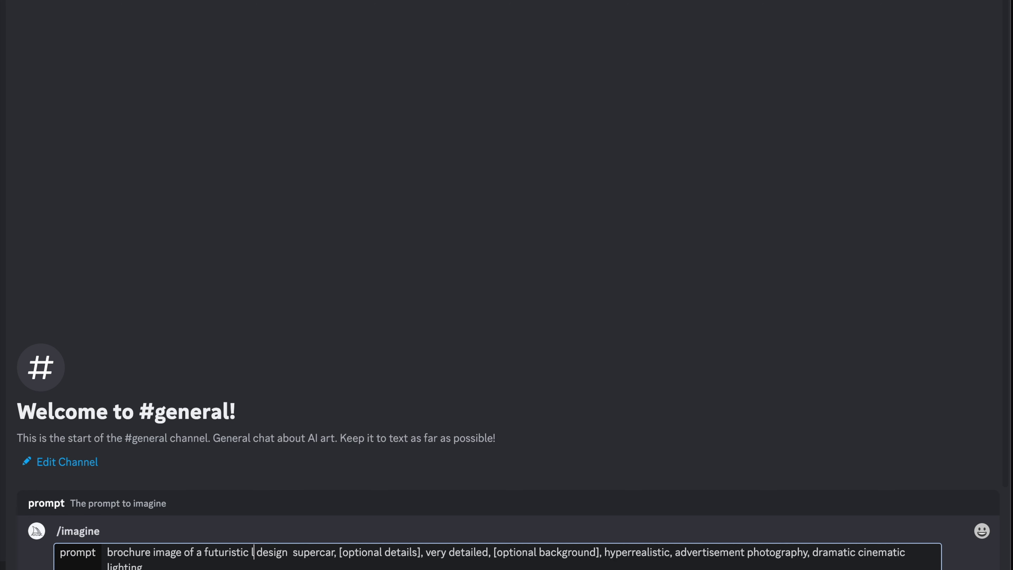
pyautogui.write('leopard')
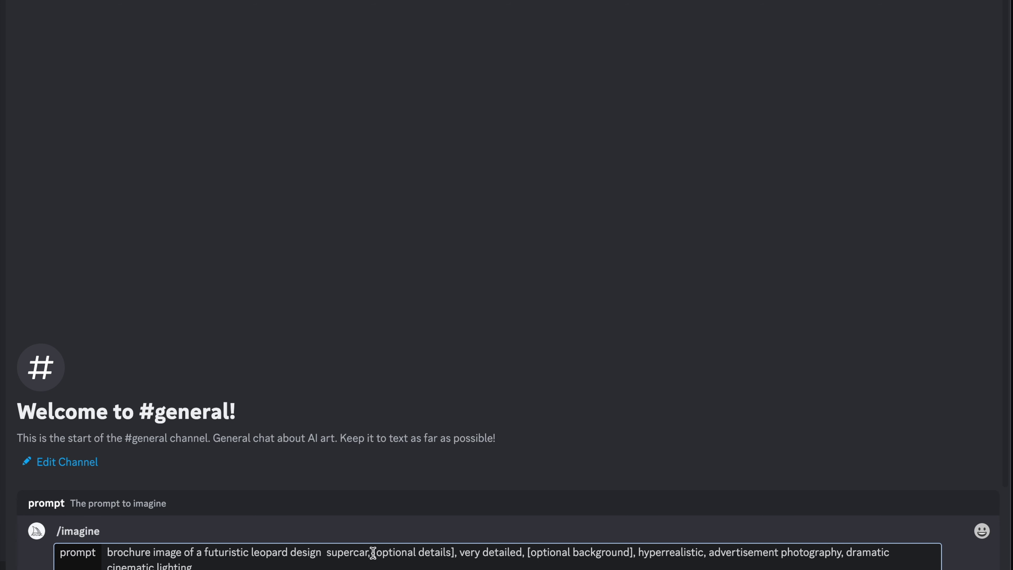
# Delete both optional placeholders, append --ar 3:2 and submit the leopard prompt
pyautogui.moveTo(373, 553); pyautogui.dragTo(455, 553)
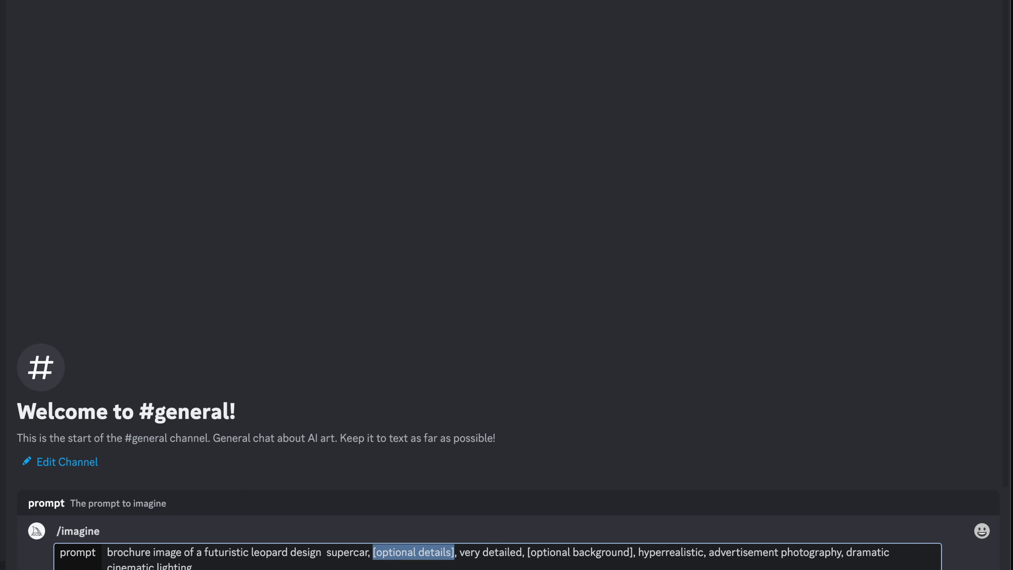
pyautogui.press('BackSpace')
pyautogui.press('BackSpace')
pyautogui.press('BackSpace')
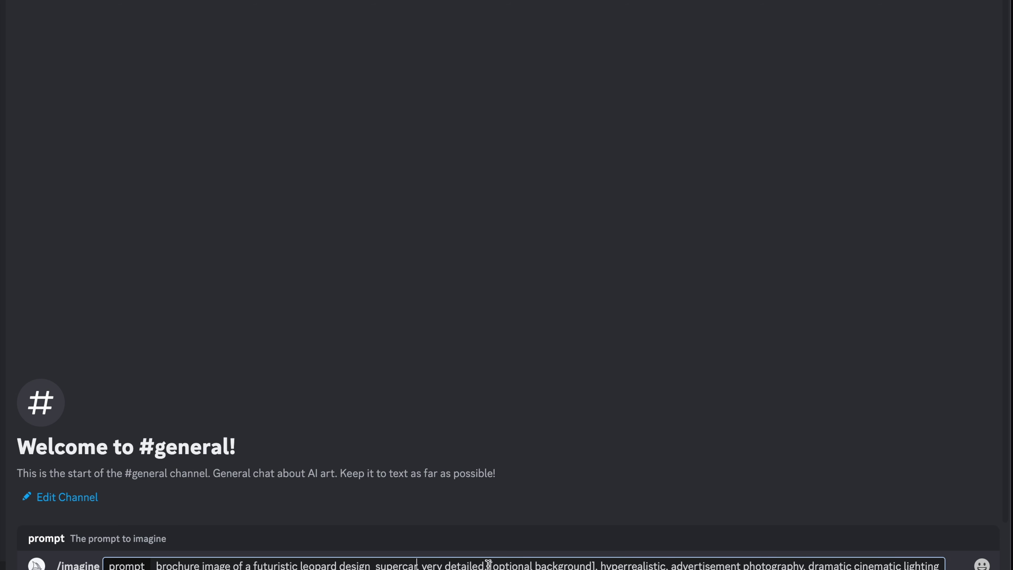
pyautogui.moveTo(487, 565); pyautogui.dragTo(597, 564)
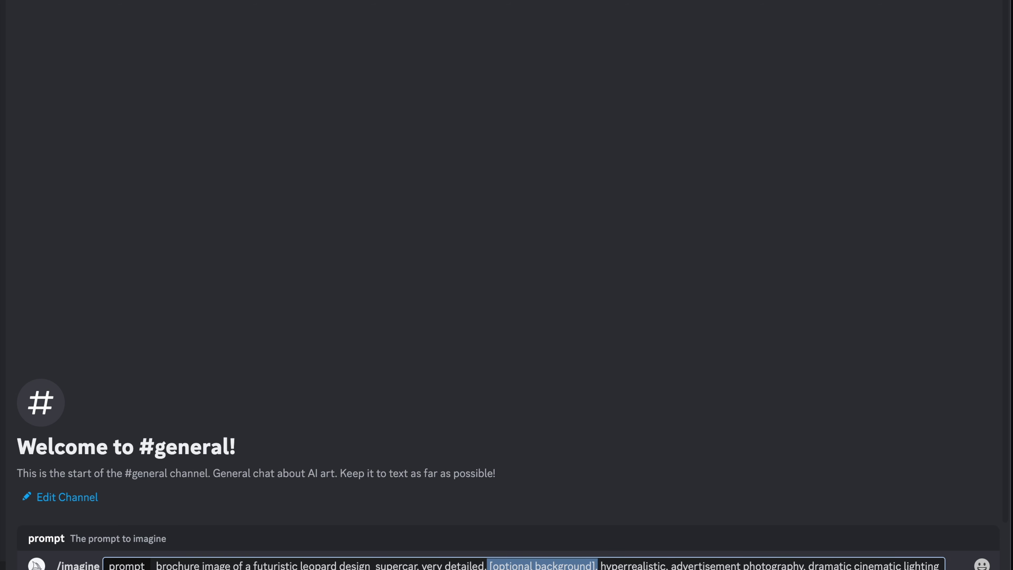
pyautogui.press('BackSpace')
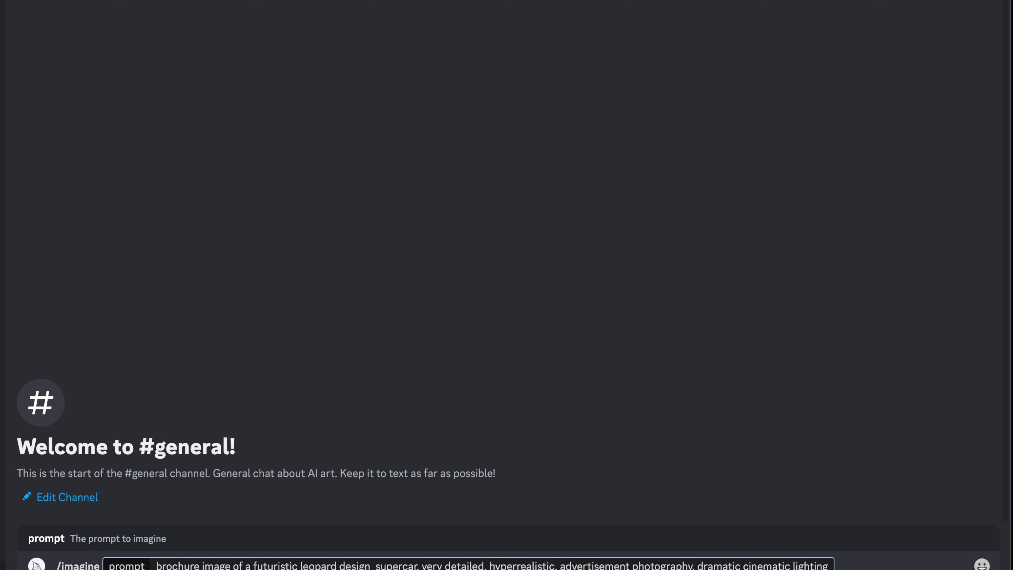
pyautogui.click(830, 565)
pyautogui.write('--ar 3:2')
pyautogui.press('Return')
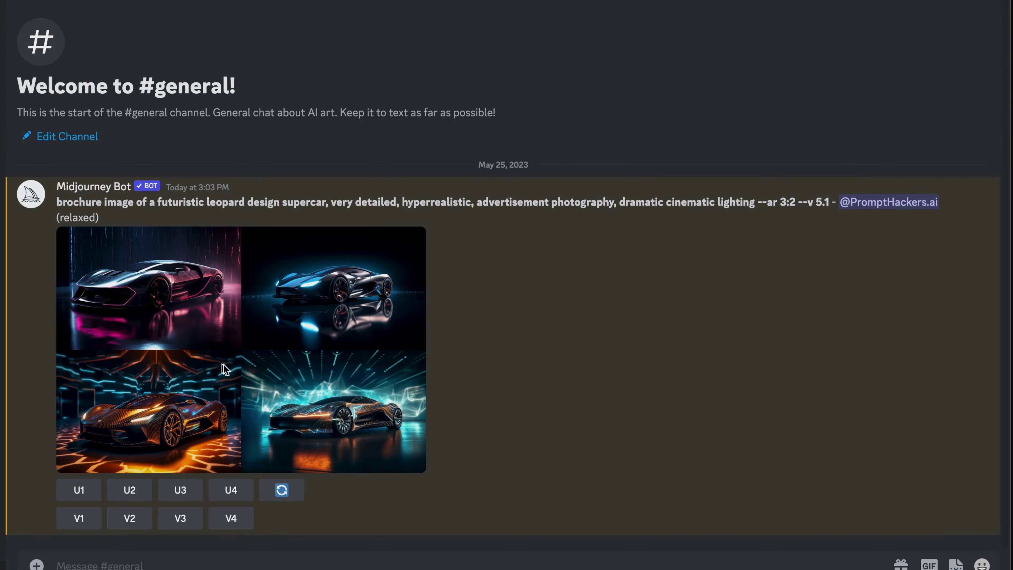
# Compare the leopard grid and upscale the third image, the orange hexagon-floor car (U3)
pyautogui.click(222, 369)
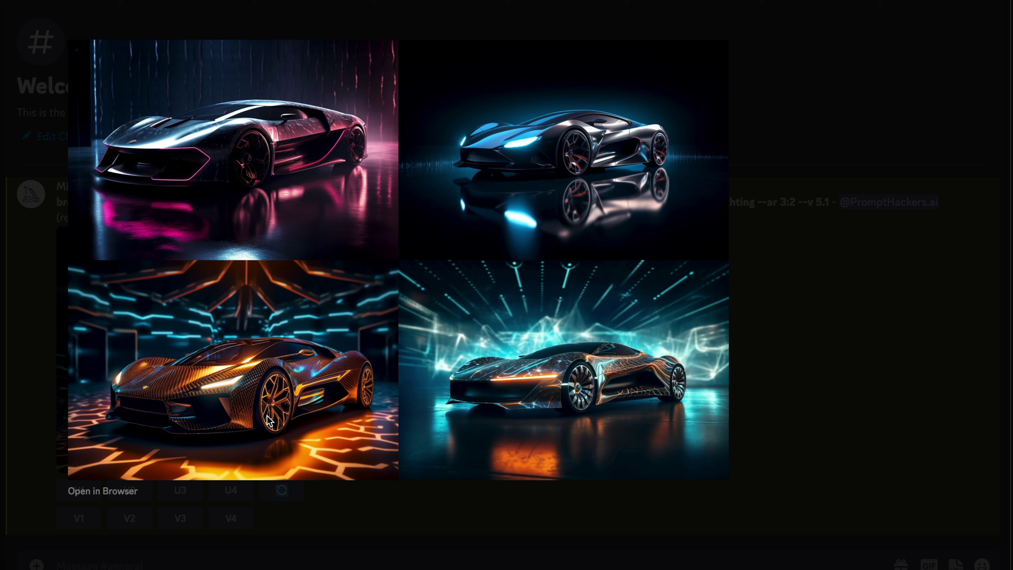
pyautogui.click(795, 358)
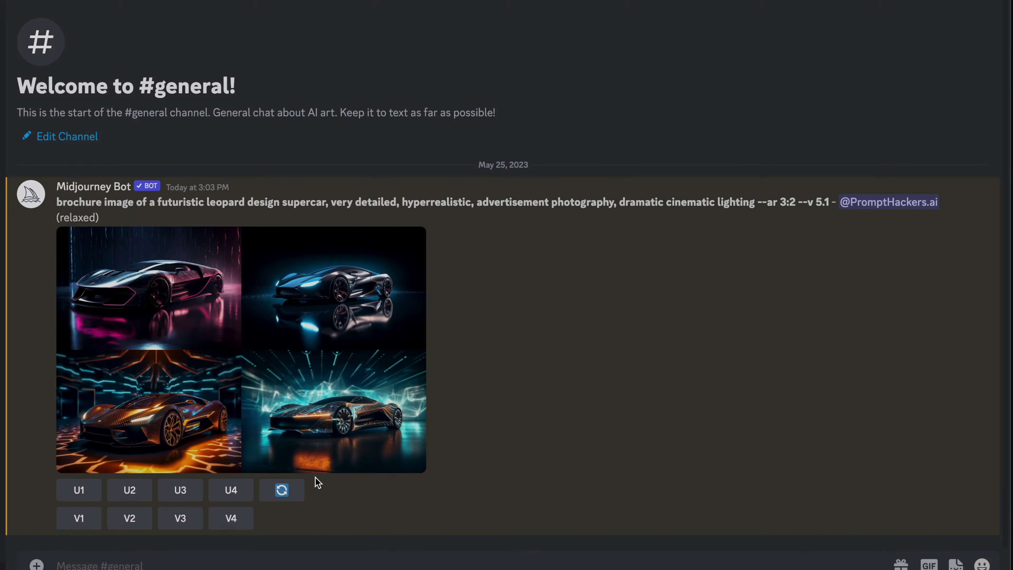
pyautogui.click(181, 490)
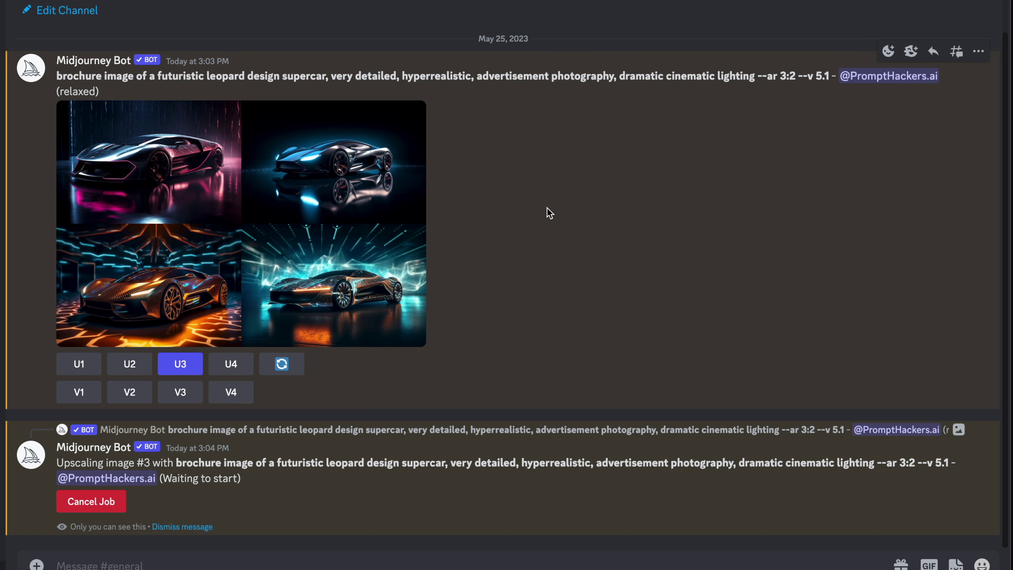
# Delete the leopard four-image grid with the ❌ reaction and preview the upscaled car
pyautogui.rightClick(562, 151)
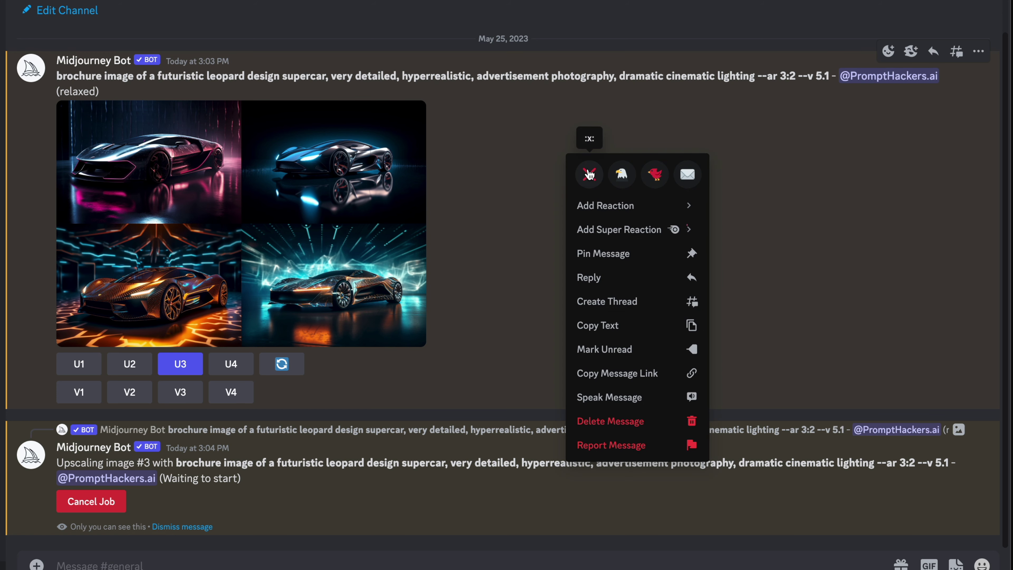
pyautogui.click(589, 174)
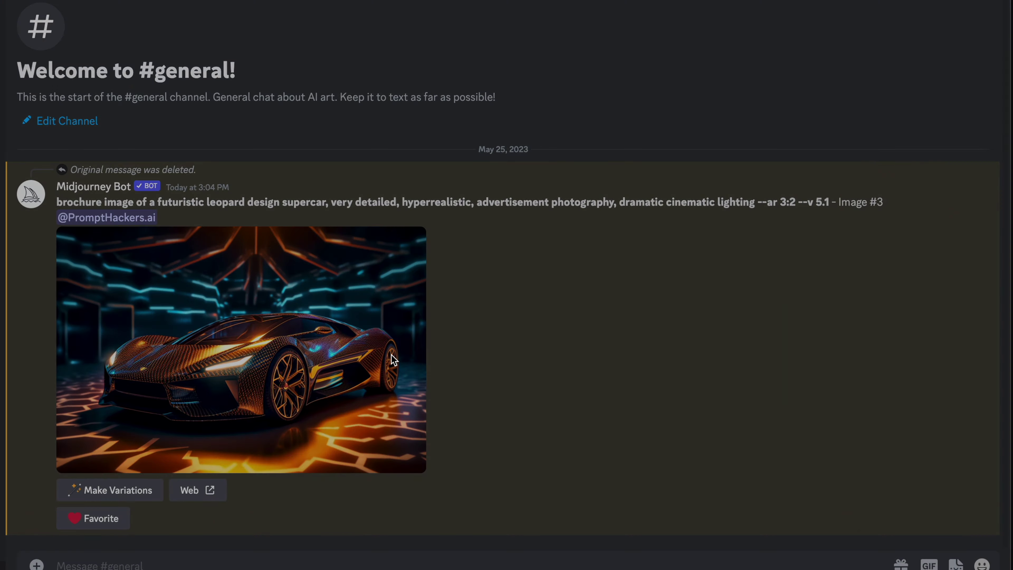
pyautogui.click(394, 360)
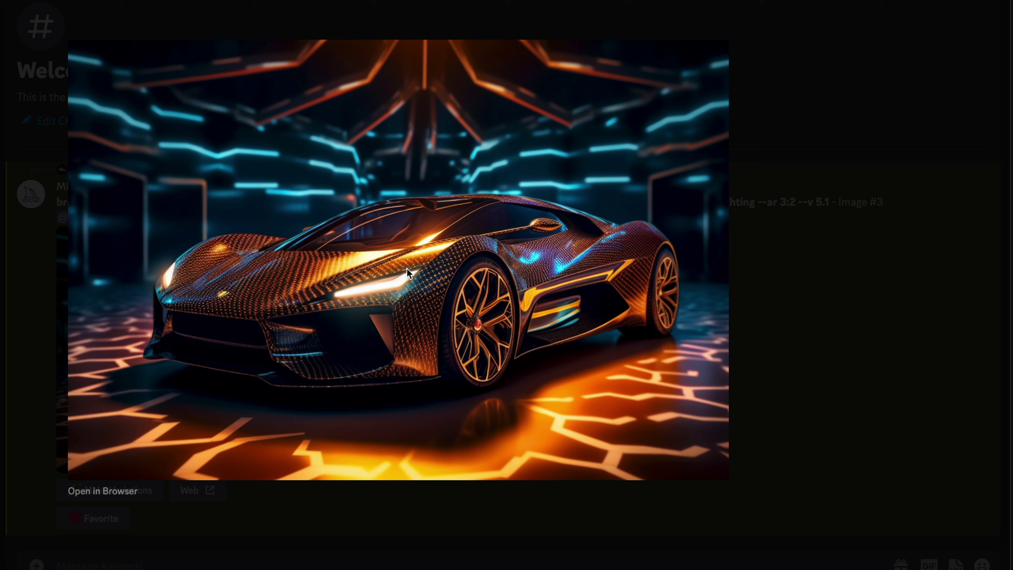
pyautogui.click(878, 297)
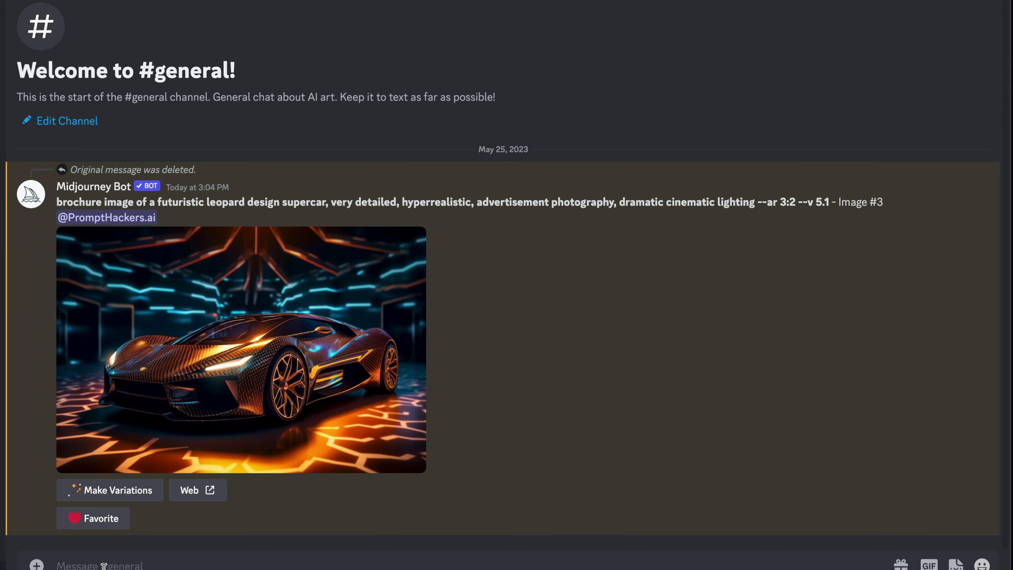
# Paste the template into a fresh /imagine prompt field and replace [design] with tiger
pyautogui.write('/')
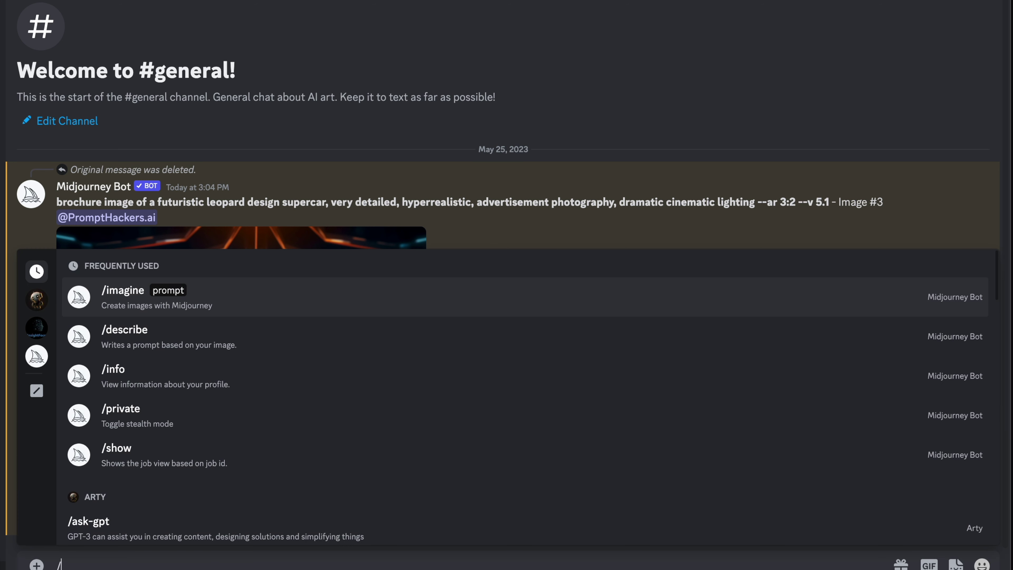
pyautogui.write('imagine')
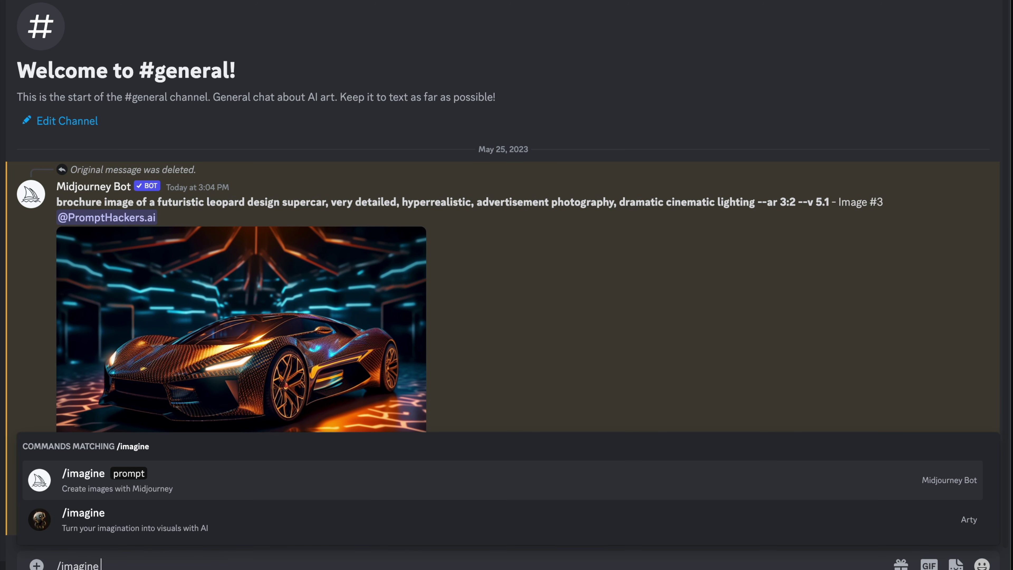
pyautogui.write('brochure image of a futuristic [design] design  supercar, [optional details], very detailed, [optional background], hyperrealistic, advertisement photography, dramatic cinematic lighting')
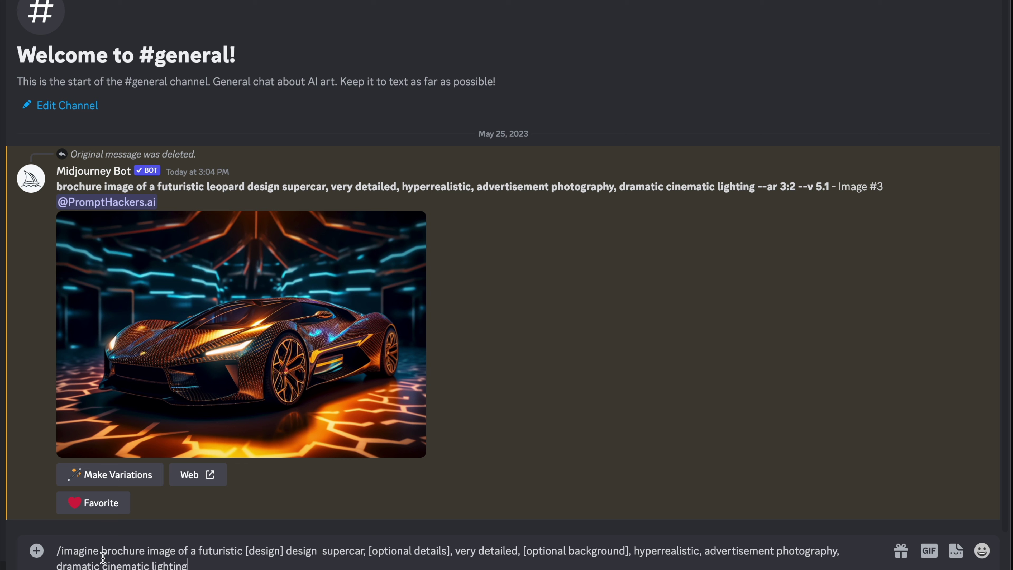
pyautogui.moveTo(188, 566); pyautogui.dragTo(103, 553)
pyautogui.hotkey('ctrl', 'c')
pyautogui.press('BackSpace')
pyautogui.click(139, 475)
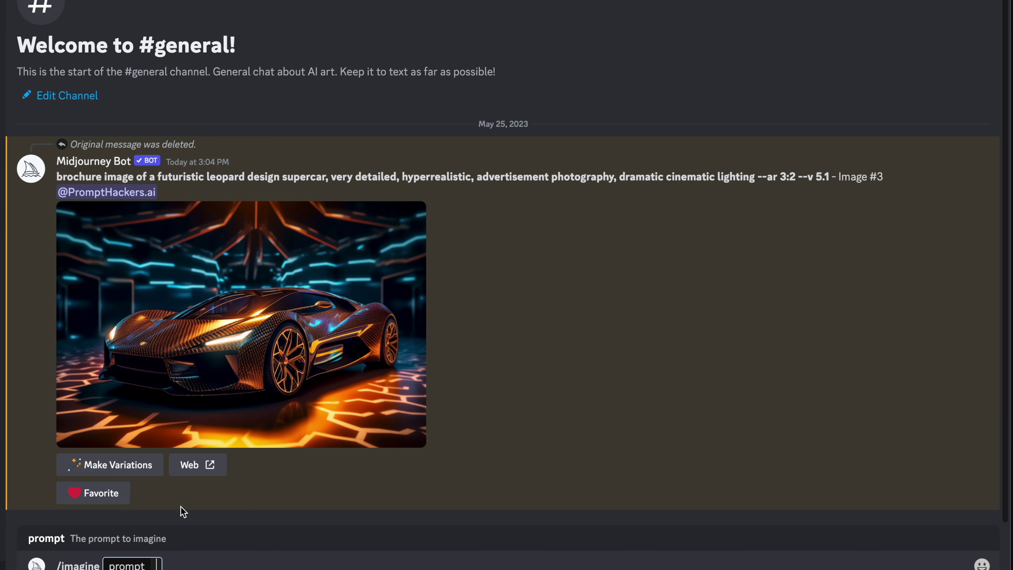
pyautogui.hotkey('ctrl', 'v')
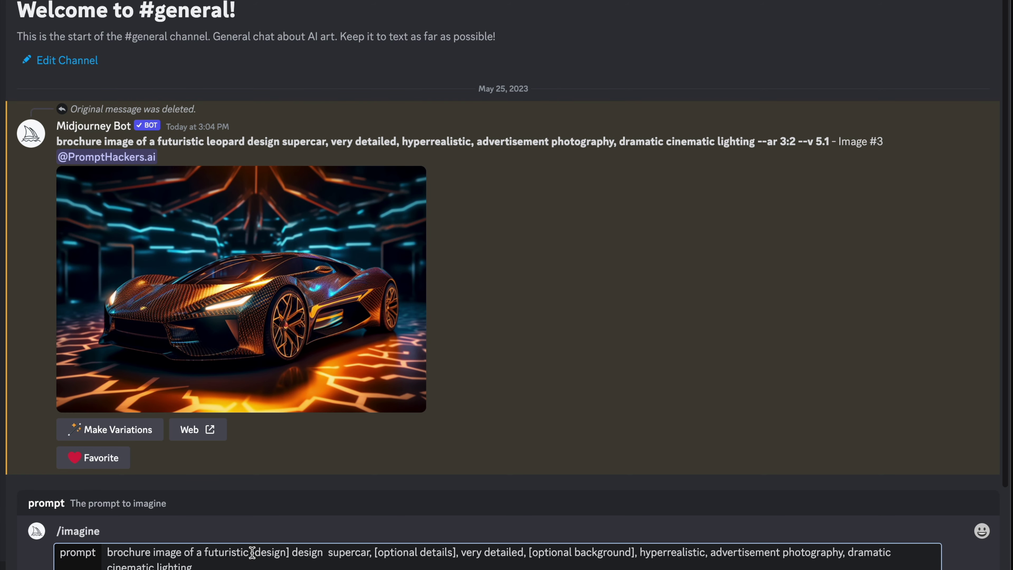
pyautogui.moveTo(252, 554); pyautogui.dragTo(290, 553)
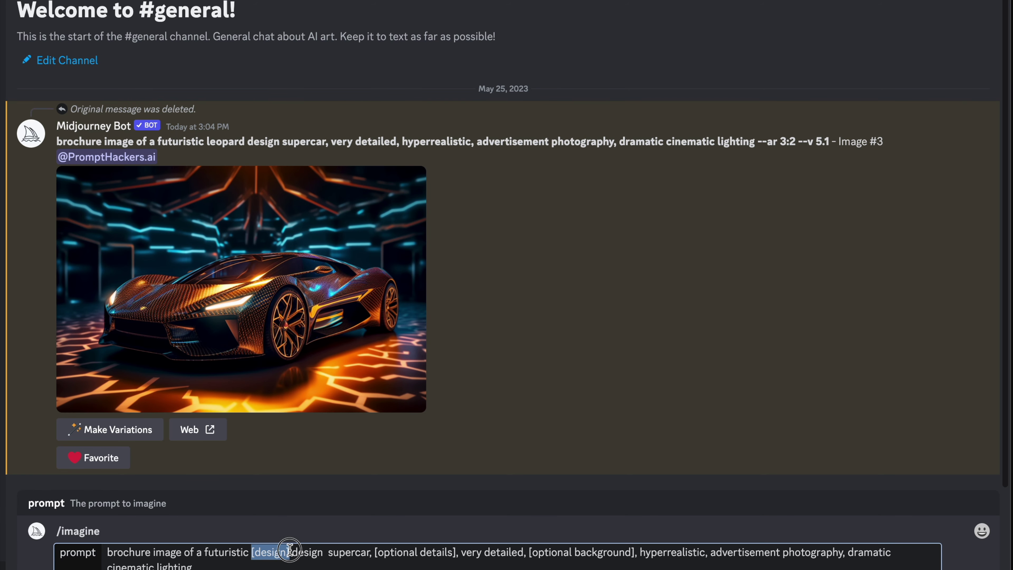
pyautogui.write('tiger')
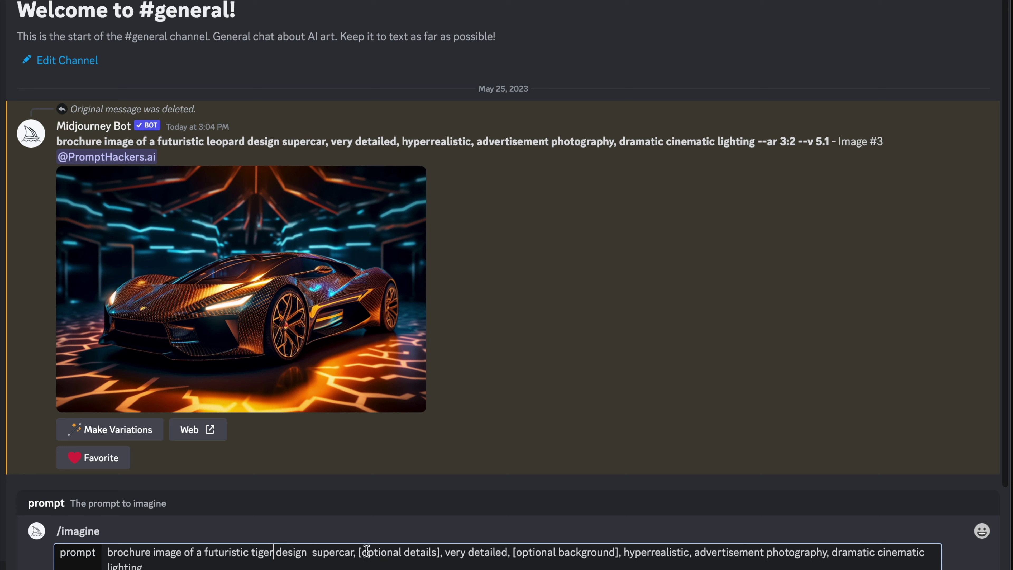
# Drop [optional details], make it a black background, add --ar 3:2 and submit
pyautogui.moveTo(359, 554); pyautogui.dragTo(444, 552)
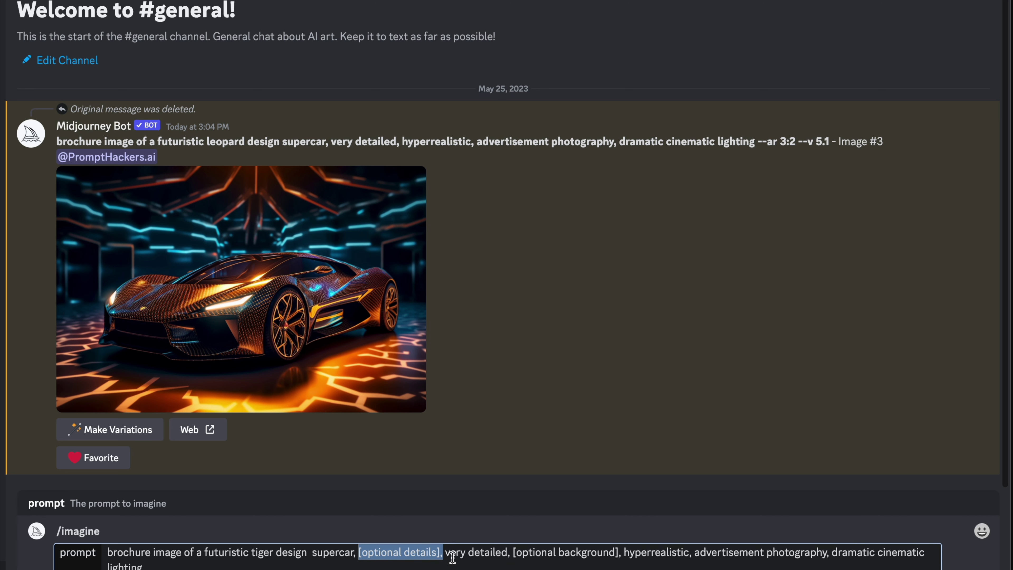
pyautogui.press('BackSpace')
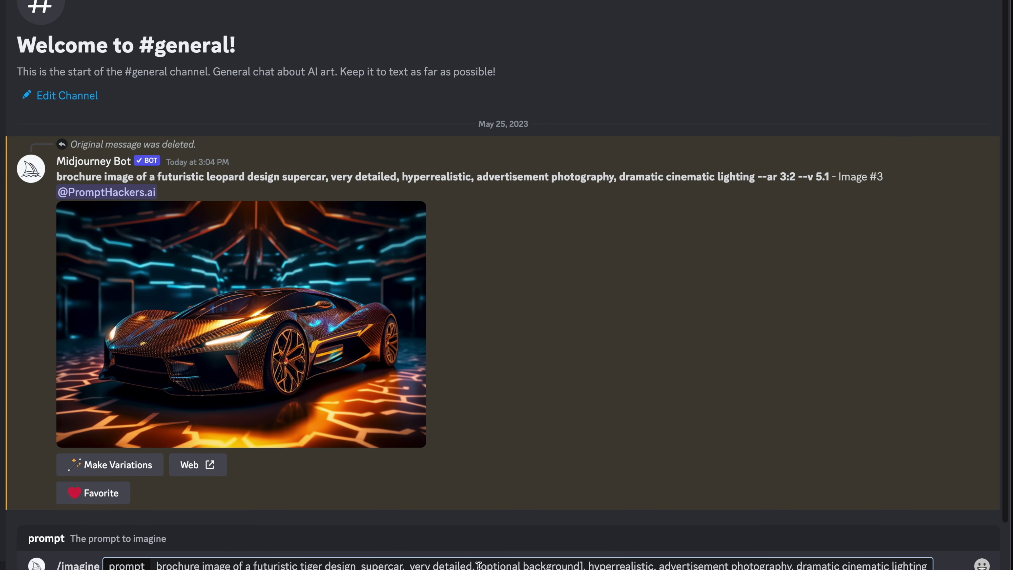
pyautogui.moveTo(478, 565); pyautogui.dragTo(521, 564)
pyautogui.write('black')
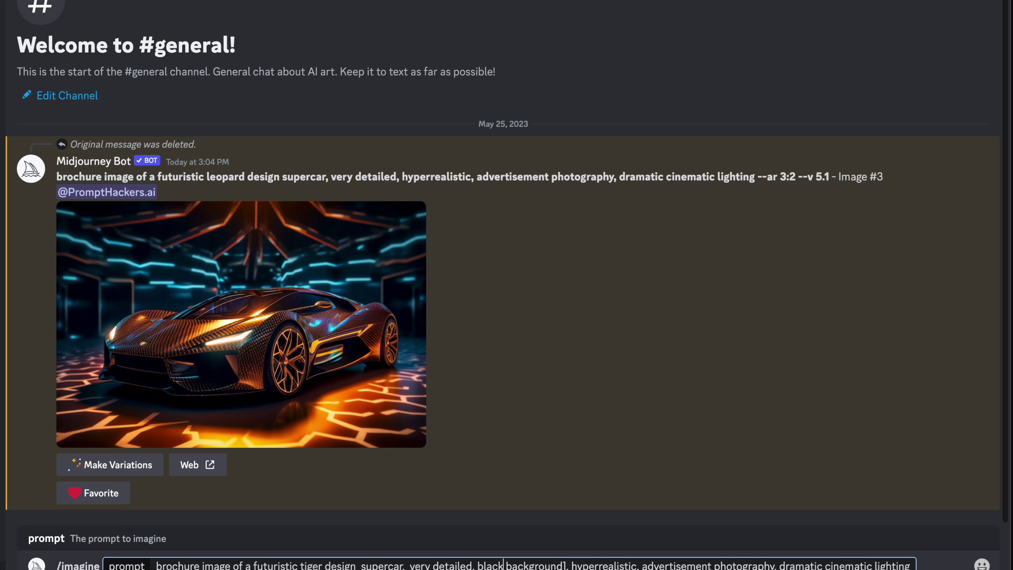
pyautogui.click(566, 565)
pyautogui.press('BackSpace')
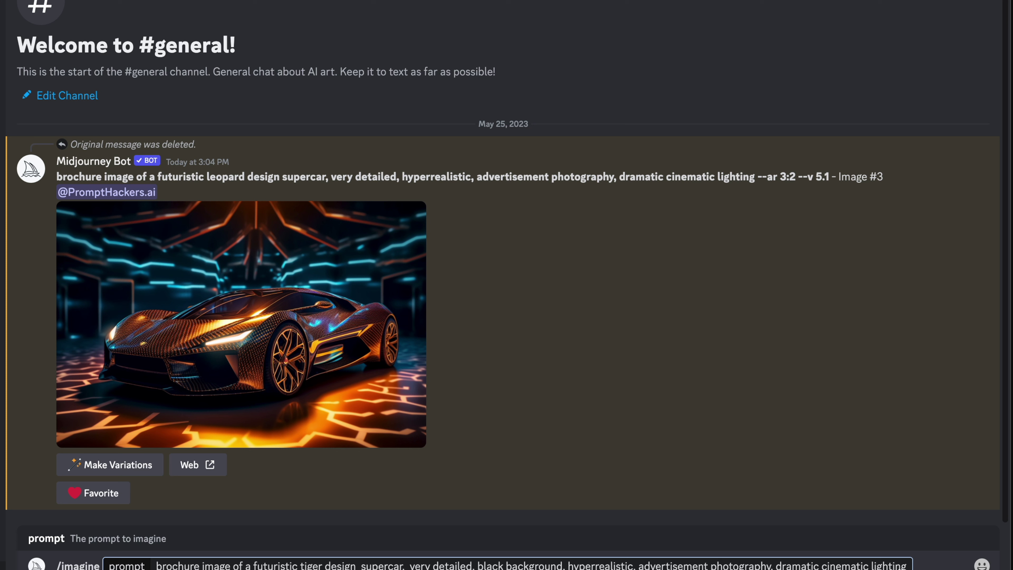
pyautogui.write('--ar 3:2')
pyautogui.press('Return')
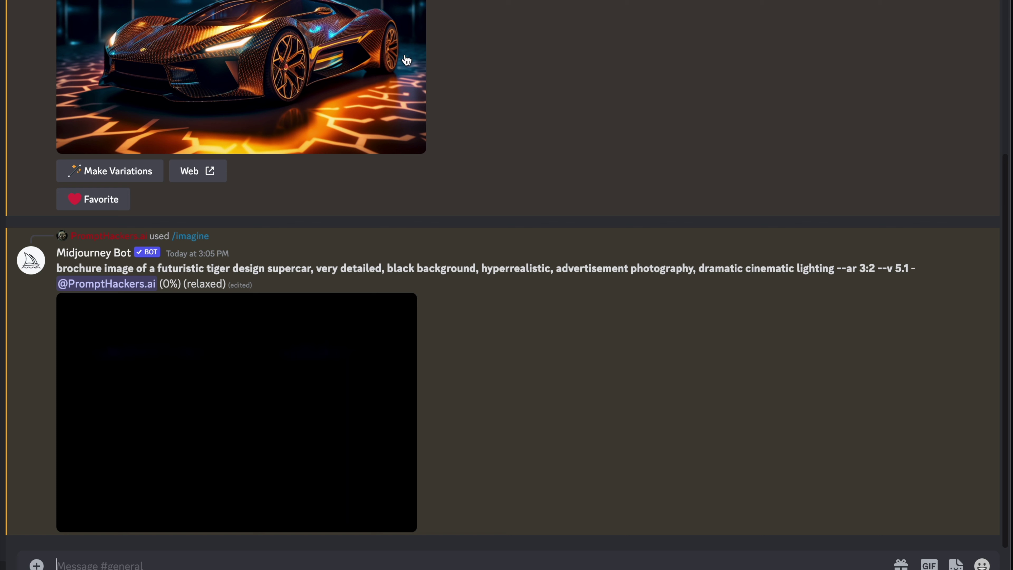
# Scroll the chat to follow the tiger supercar job until its four-image grid finishes
pyautogui.scroll(3, 452, 117)
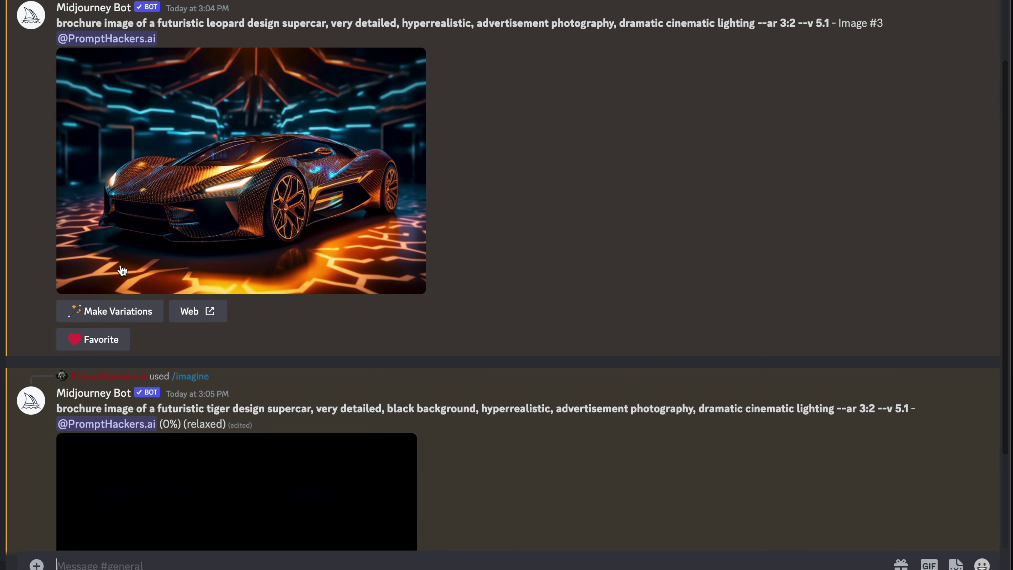
pyautogui.scroll(-3, 662, 253)
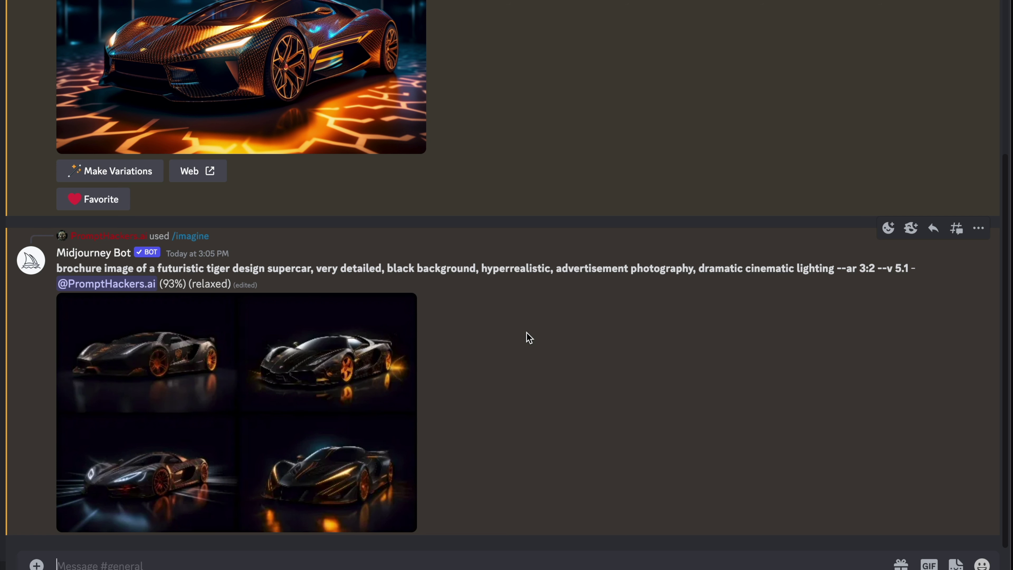
pyautogui.click(239, 340)
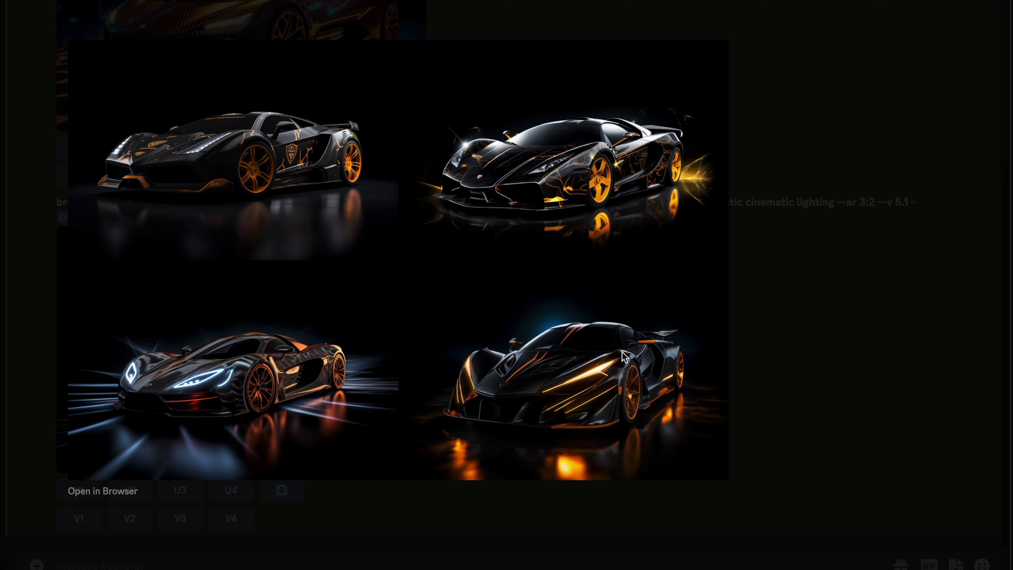
pyautogui.click(825, 403)
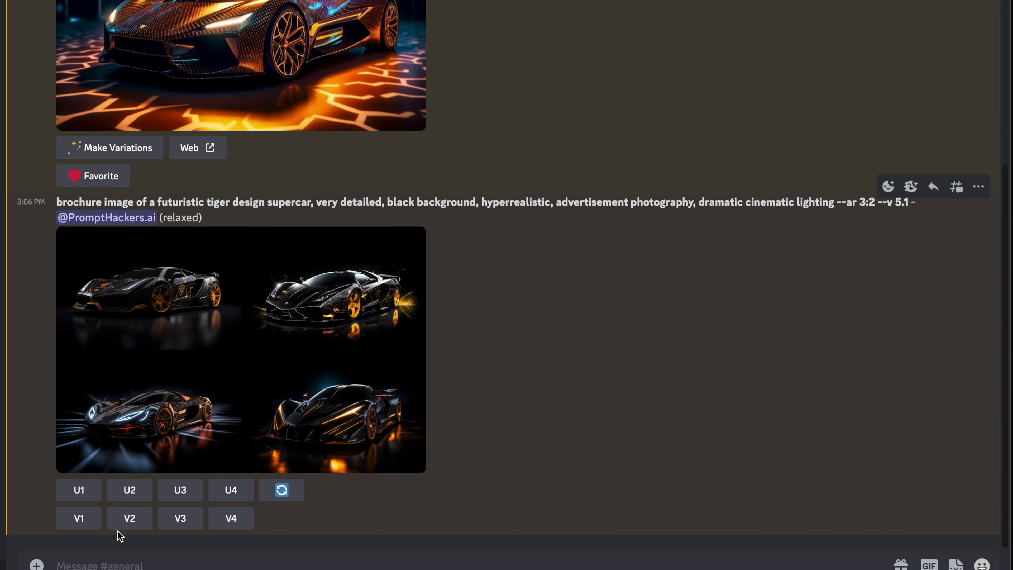
# Upscale tiger images 1 and 2 (U1, U2) and delete the grid with ❌
pyautogui.click(79, 490)
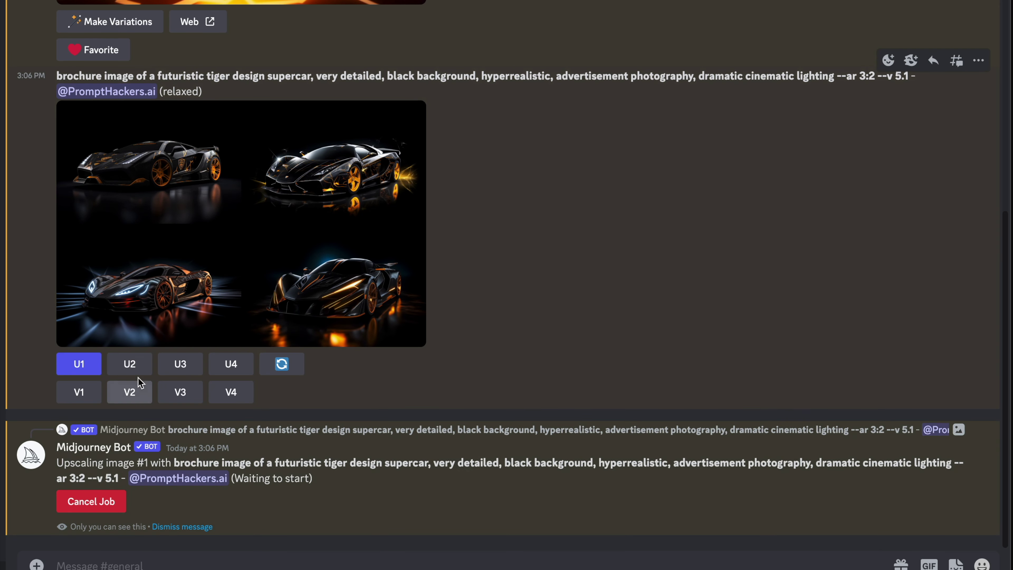
pyautogui.click(130, 363)
pyautogui.scroll(3, 550, 192)
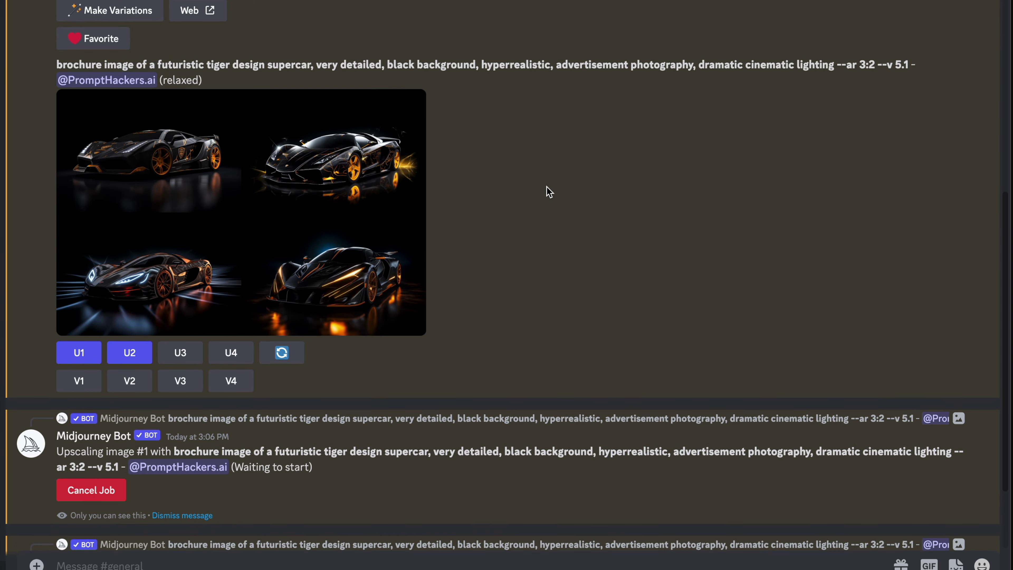
pyautogui.scroll(1, 549, 191)
pyautogui.rightClick(546, 207)
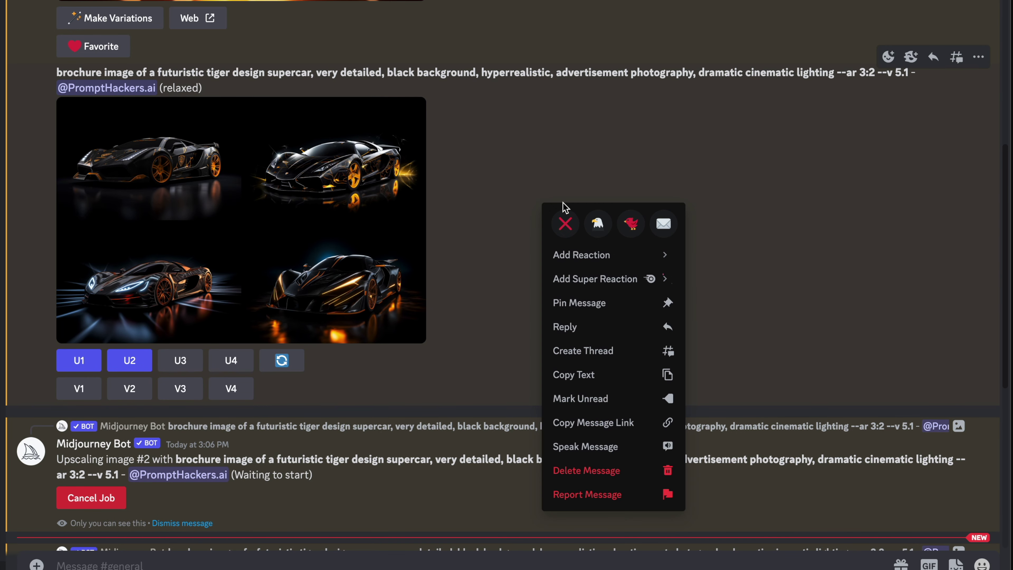
pyautogui.click(567, 226)
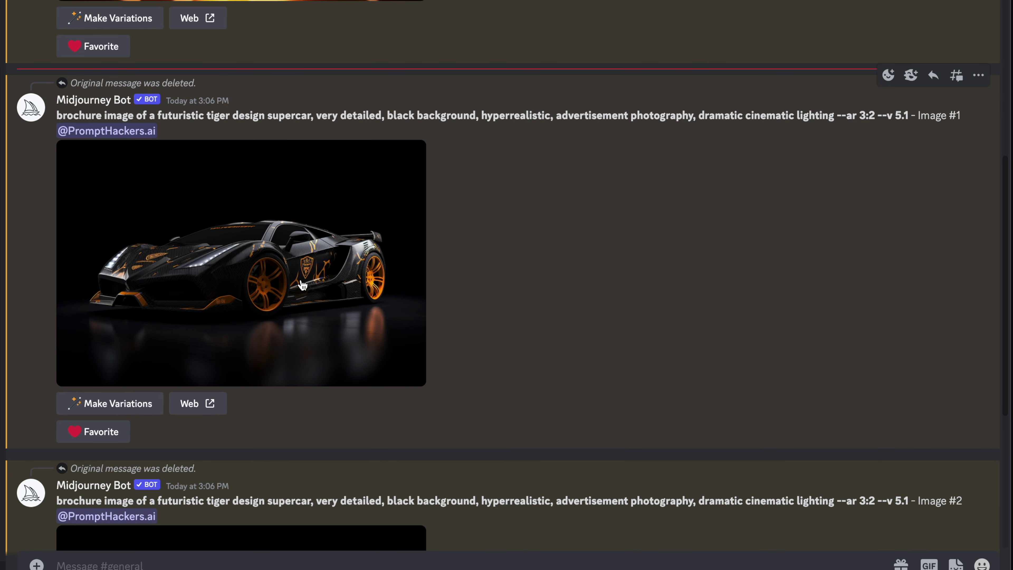
# Preview the upscaled tiger Image #1 and Image #2 enlarged
pyautogui.click(299, 284)
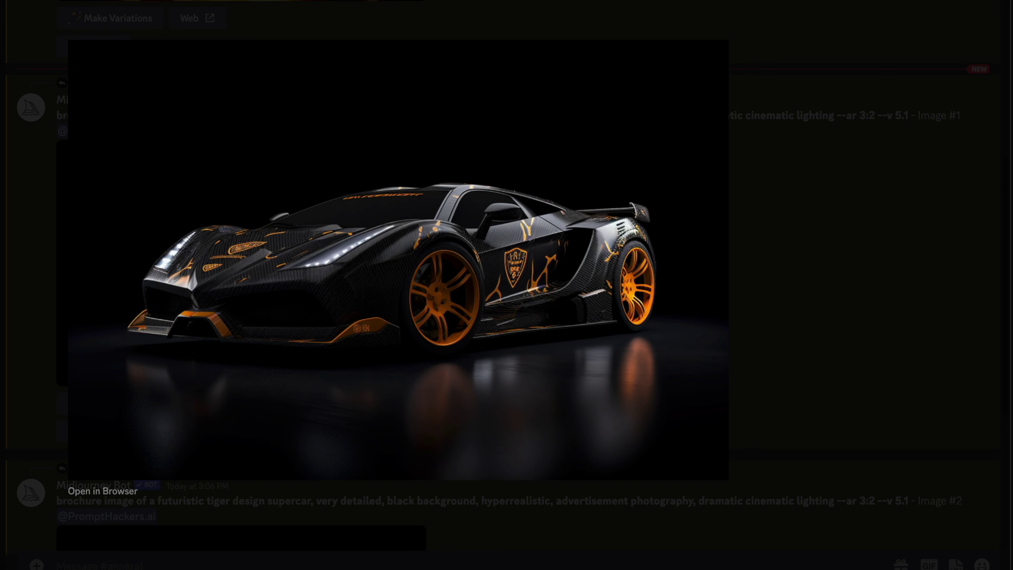
pyautogui.click(19, 388)
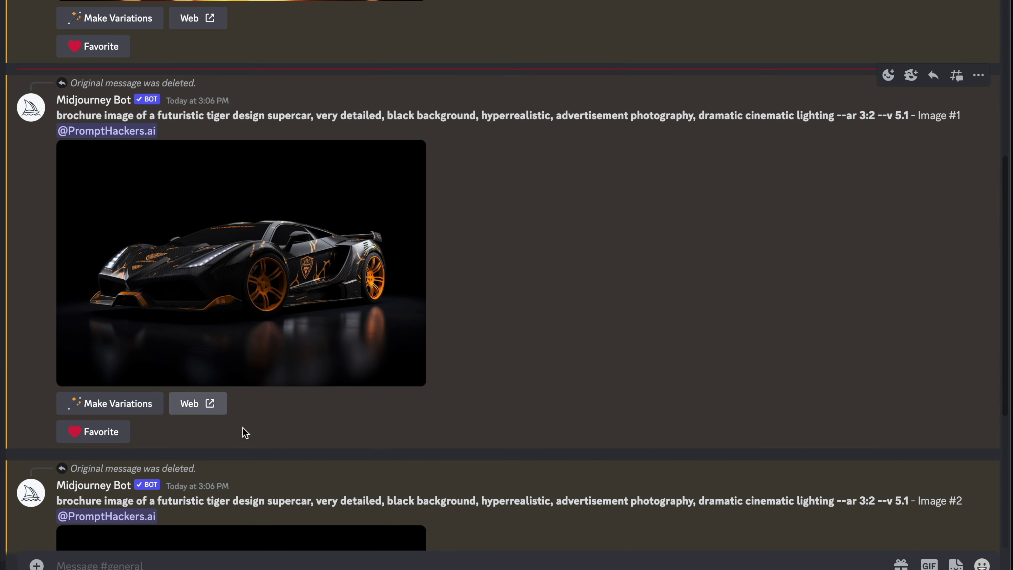
pyautogui.scroll(-5, 260, 403)
pyautogui.click(275, 411)
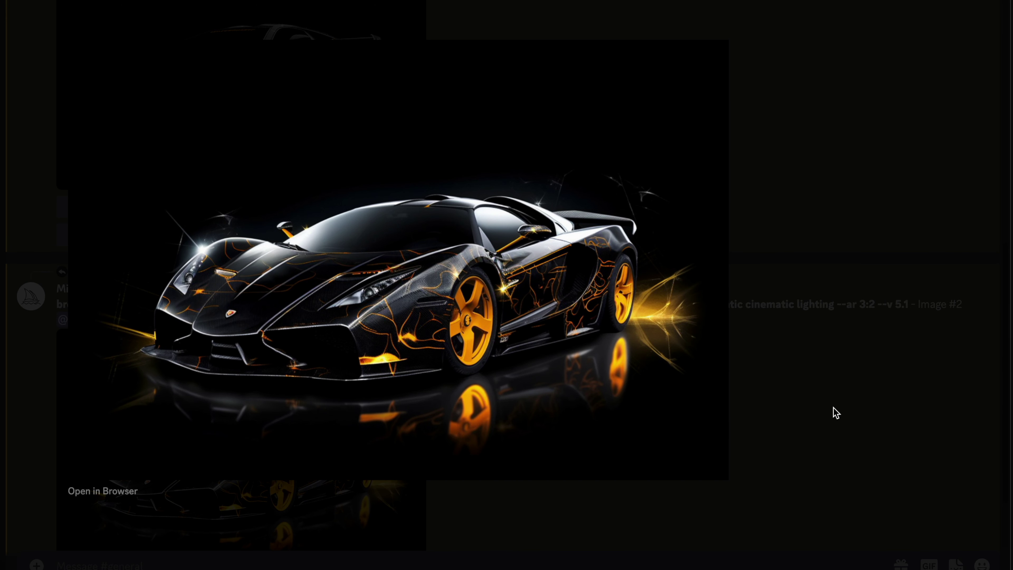
pyautogui.click(883, 431)
pyautogui.scroll(-3, 645, 428)
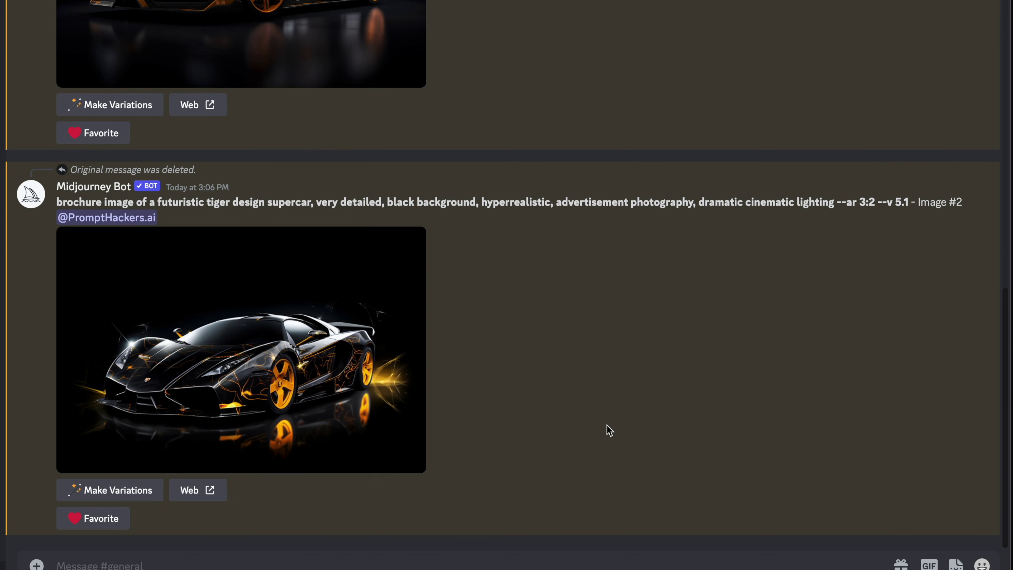
# Paste the template into a new /imagine prompt and replace [design] with zebra
pyautogui.click(115, 562)
pyautogui.write('/ima')
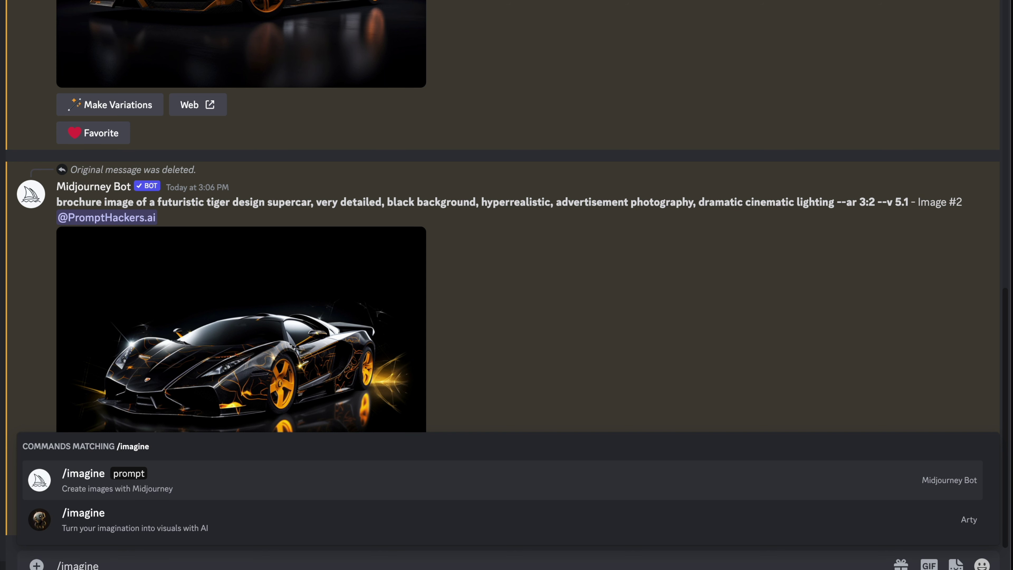
pyautogui.write('gine')
pyautogui.click(124, 476)
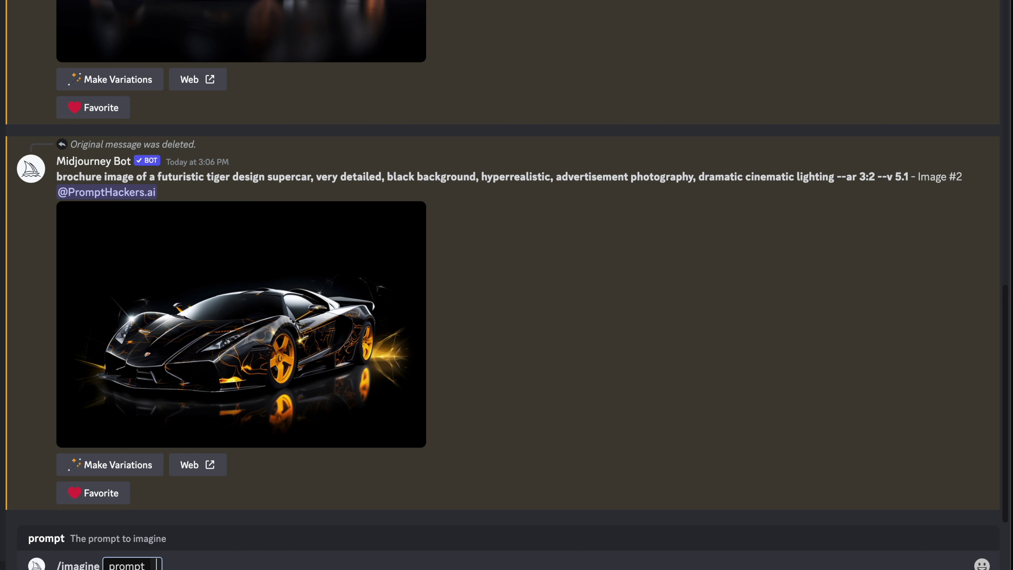
pyautogui.write('zebra')
pyautogui.press('BackSpace')
pyautogui.press('BackSpace')
pyautogui.press('BackSpace')
pyautogui.press('BackSpace')
pyautogui.press('BackSpace')
pyautogui.write('brochure image of a futuristic [design] design  supercar, [optional details], very detailed, [optional background], hyperrealistic, advertisement photography, dramatic cinematic lighting')
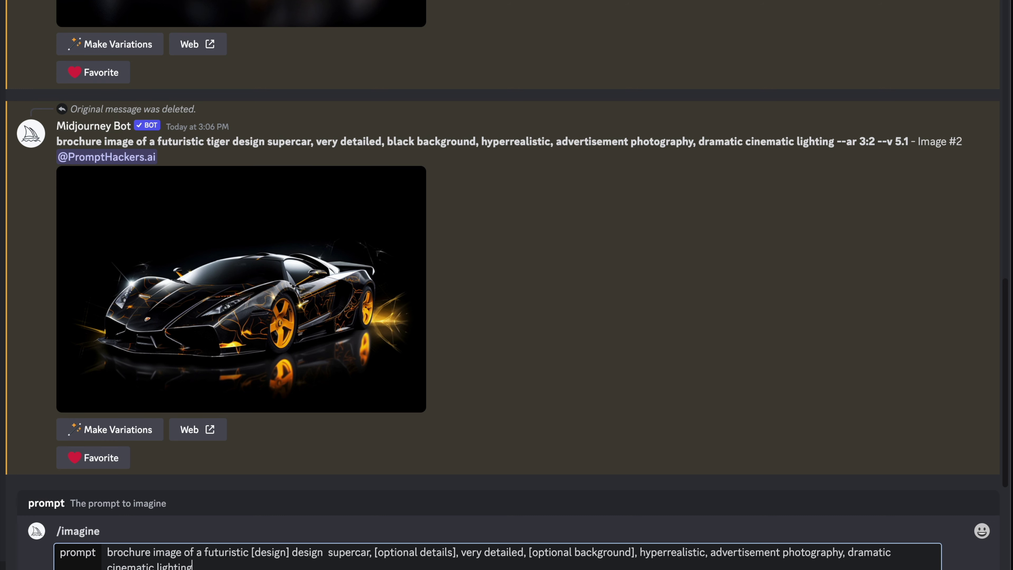
pyautogui.moveTo(252, 552); pyautogui.dragTo(292, 549)
pyautogui.write('zebra')
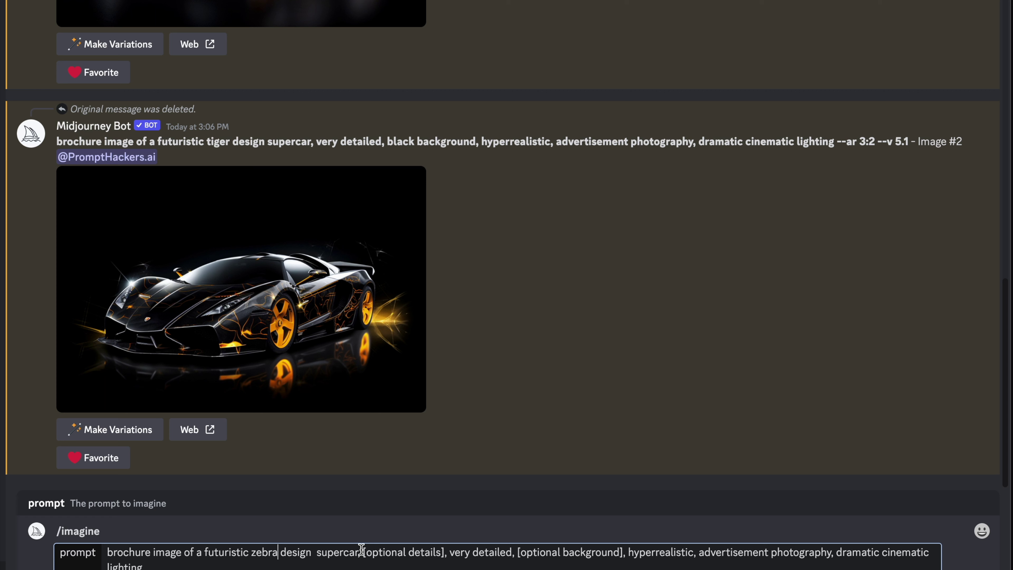
# Drop [optional details], set a jungle background, add --ar 3:2 and submit
pyautogui.moveTo(362, 551); pyautogui.dragTo(451, 550)
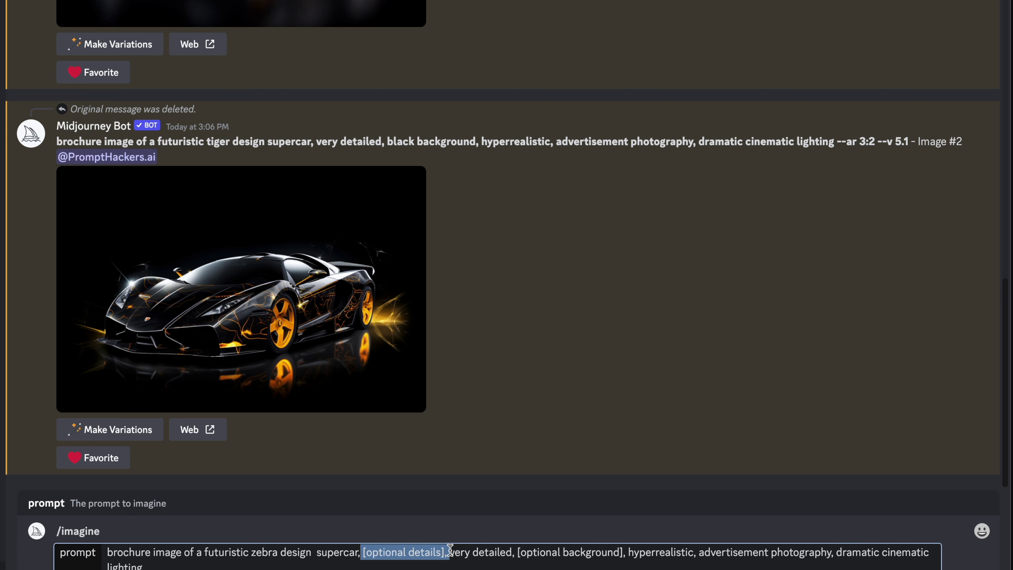
pyautogui.press('BackSpace')
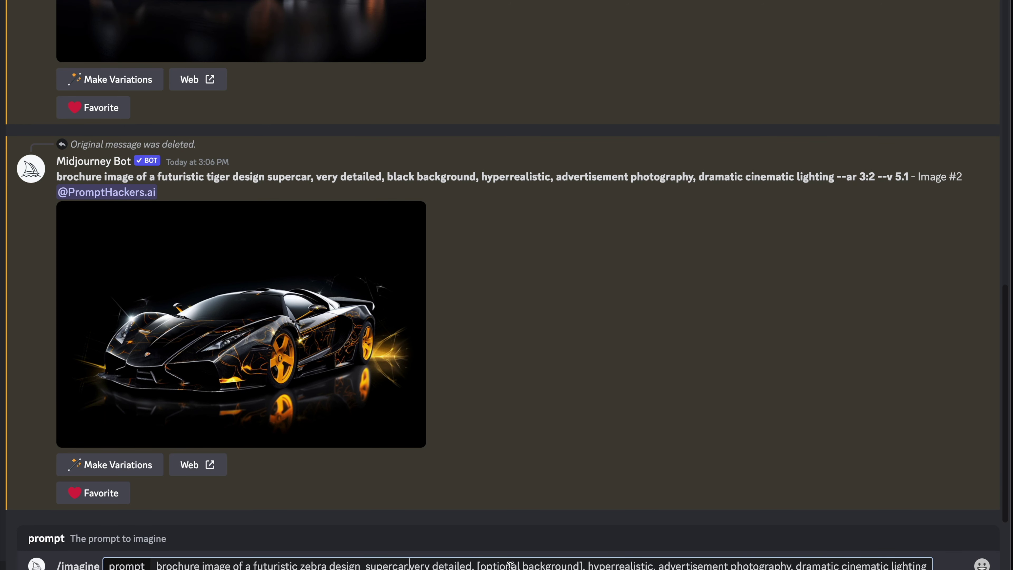
pyautogui.moveTo(582, 565); pyautogui.dragTo(477, 565)
pyautogui.write('in the jun')
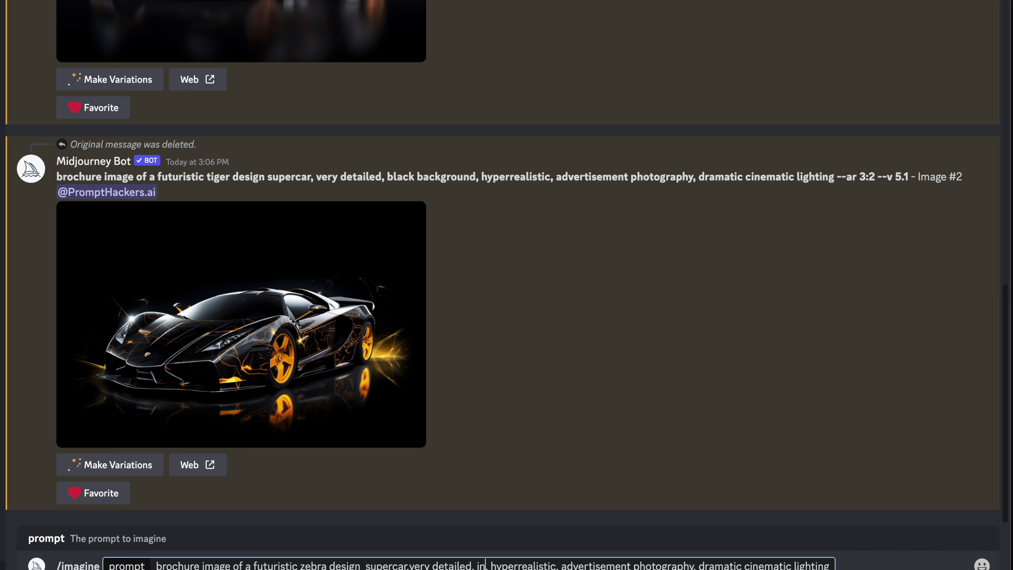
pyautogui.write('g')
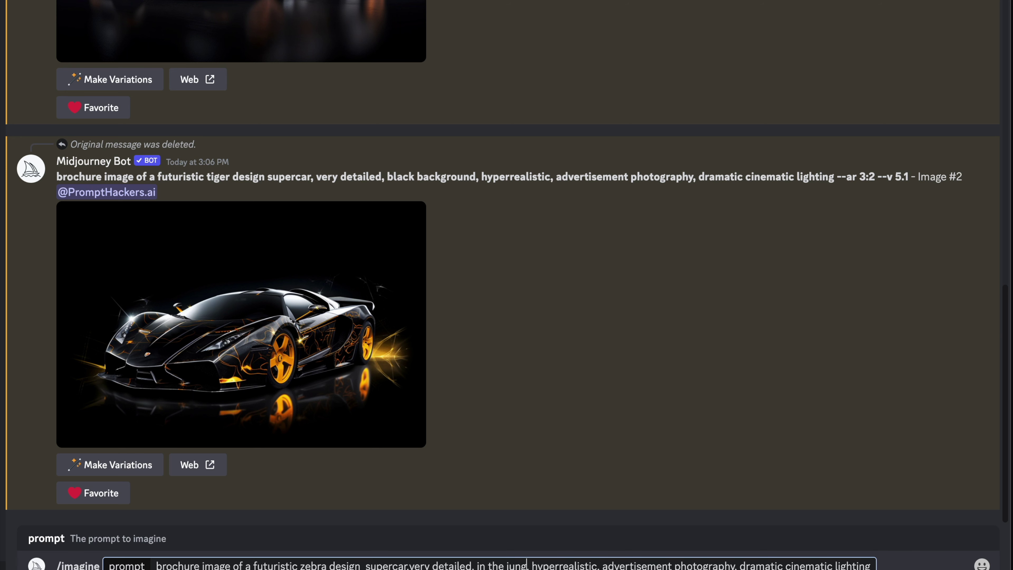
pyautogui.write('le baclkgrou')
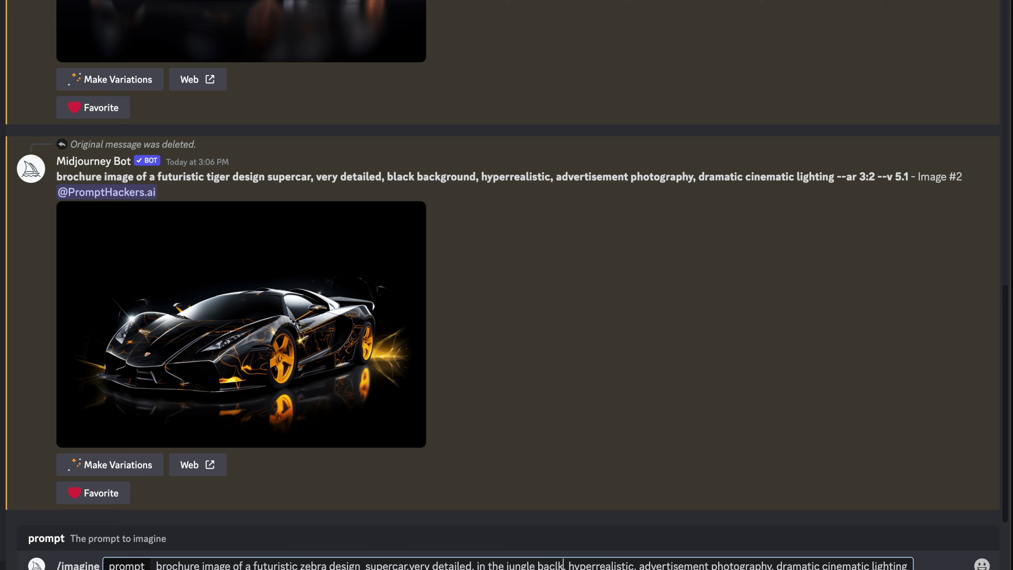
pyautogui.write('nd')
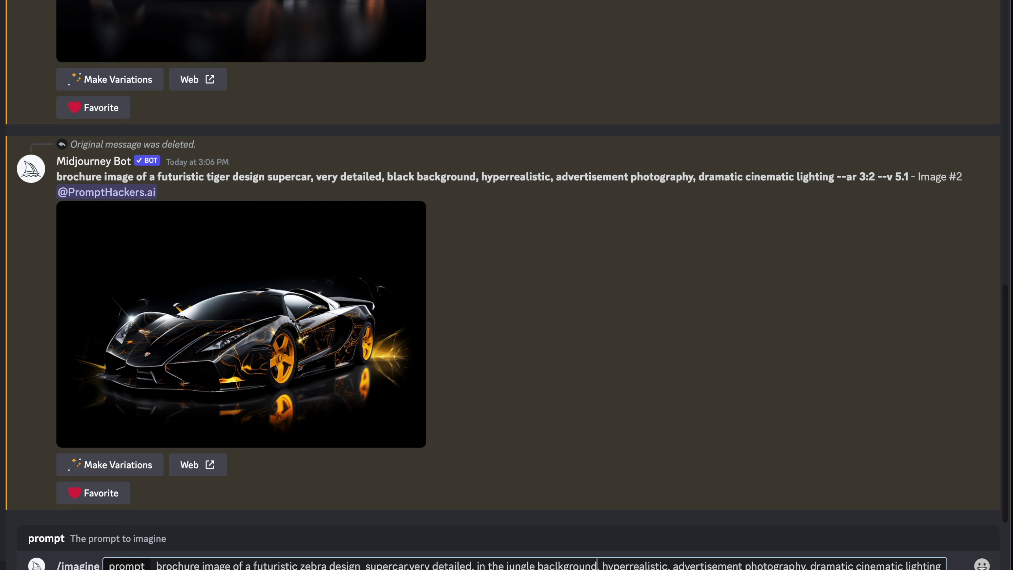
pyautogui.moveTo(507, 566); pyautogui.dragTo(477, 566)
pyautogui.press('BackSpace')
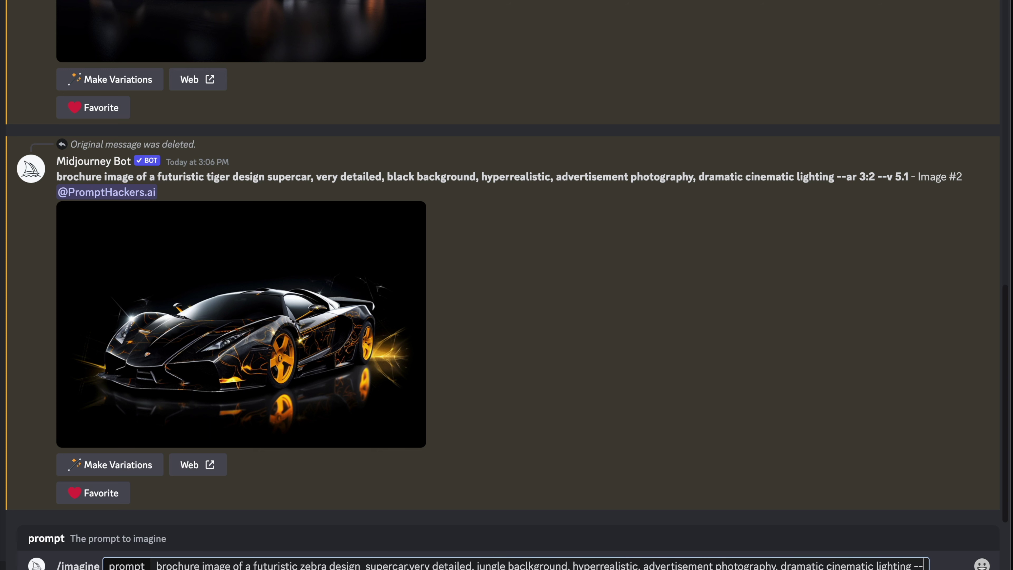
pyautogui.write('ar 3:2')
pyautogui.press('Return')
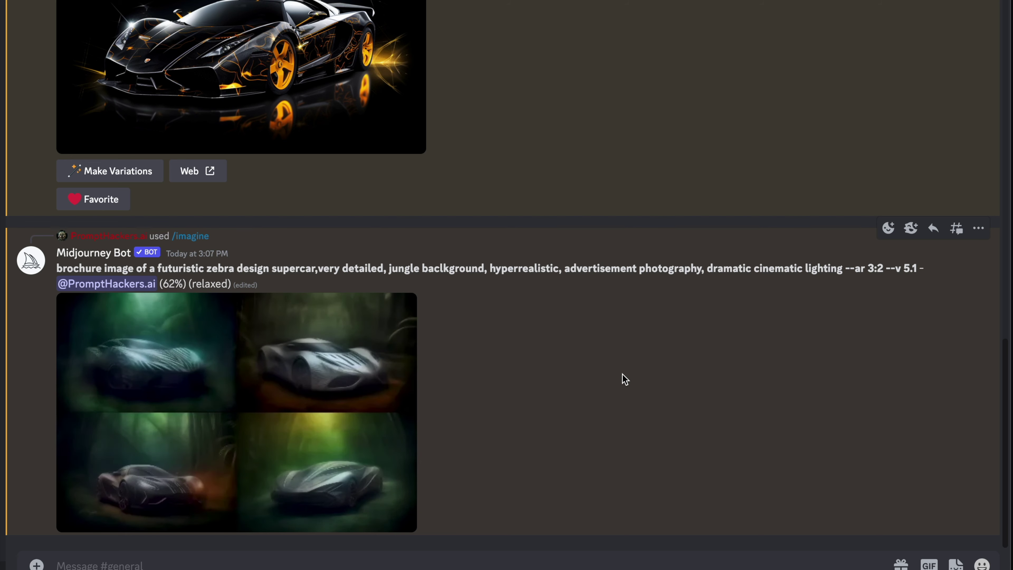
# Scroll up to compare with the tiger car, then enlarge the finished zebra grid
pyautogui.scroll(5, 626, 379)
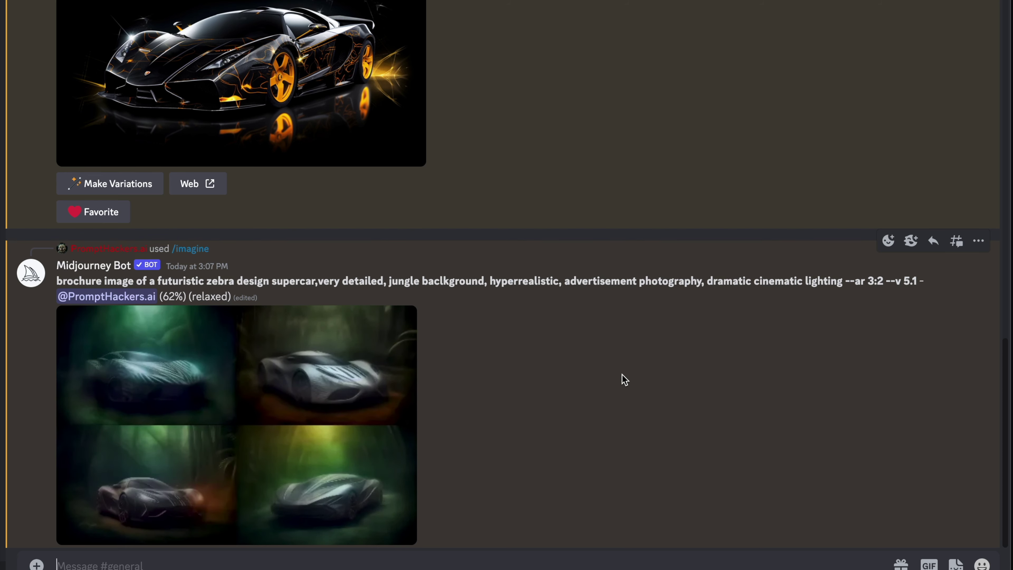
pyautogui.scroll(7, 624, 380)
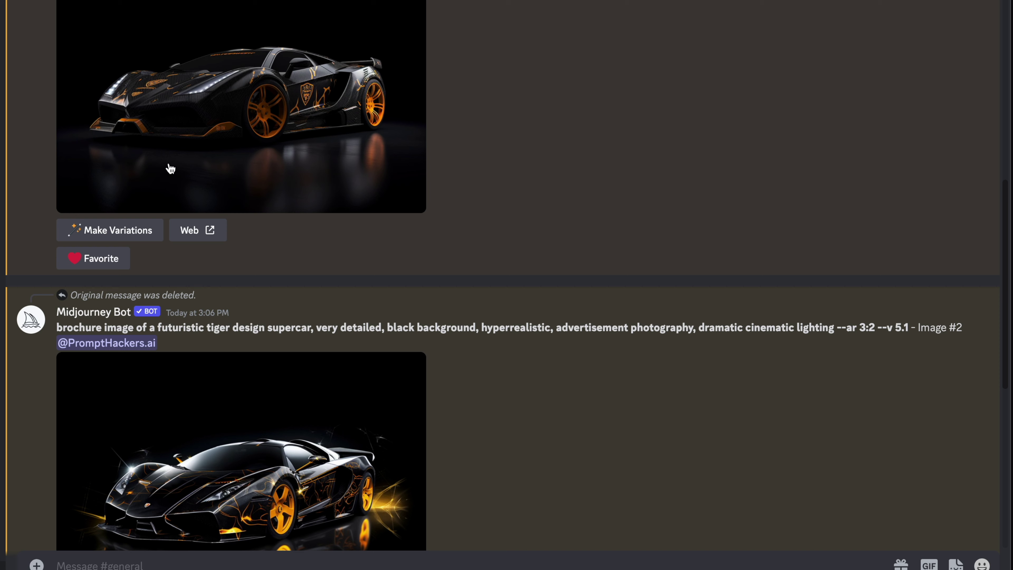
pyautogui.scroll(-3, 574, 182)
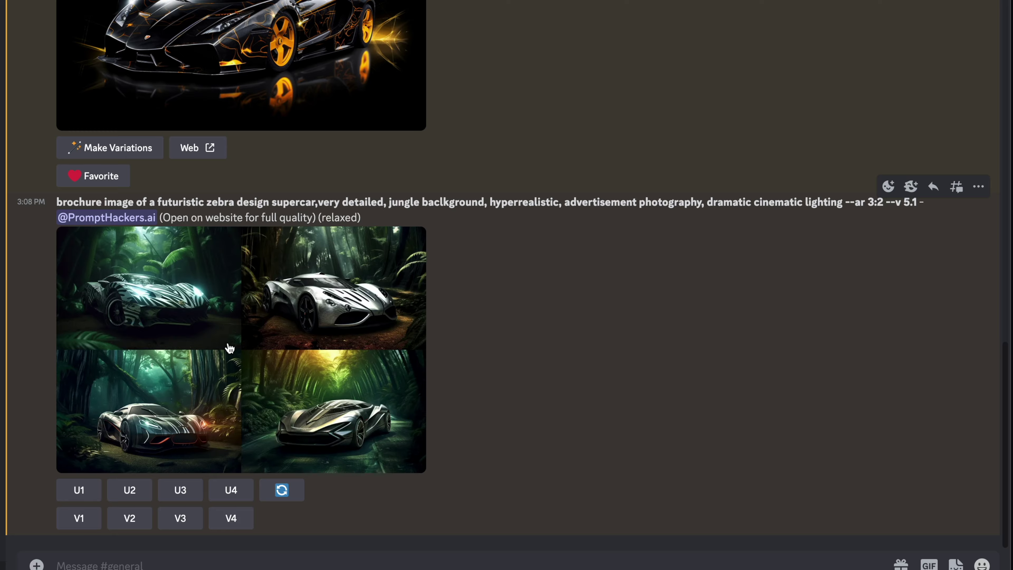
pyautogui.click(230, 348)
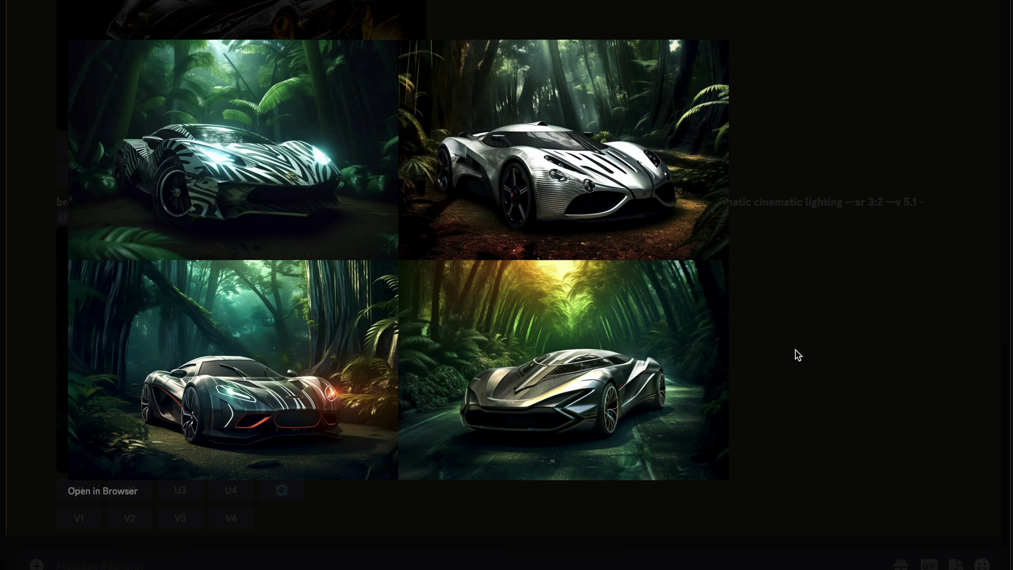
# Upscale zebra image 3 (U3), remove the grid with ❌, and preview the striped jungle car
pyautogui.click(781, 346)
pyautogui.click(181, 490)
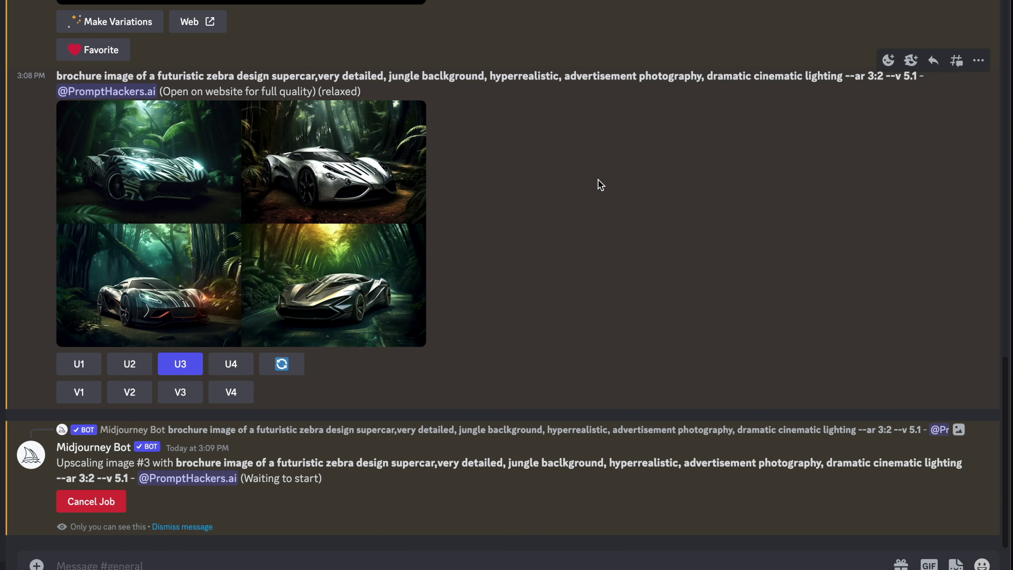
pyautogui.rightClick(605, 180)
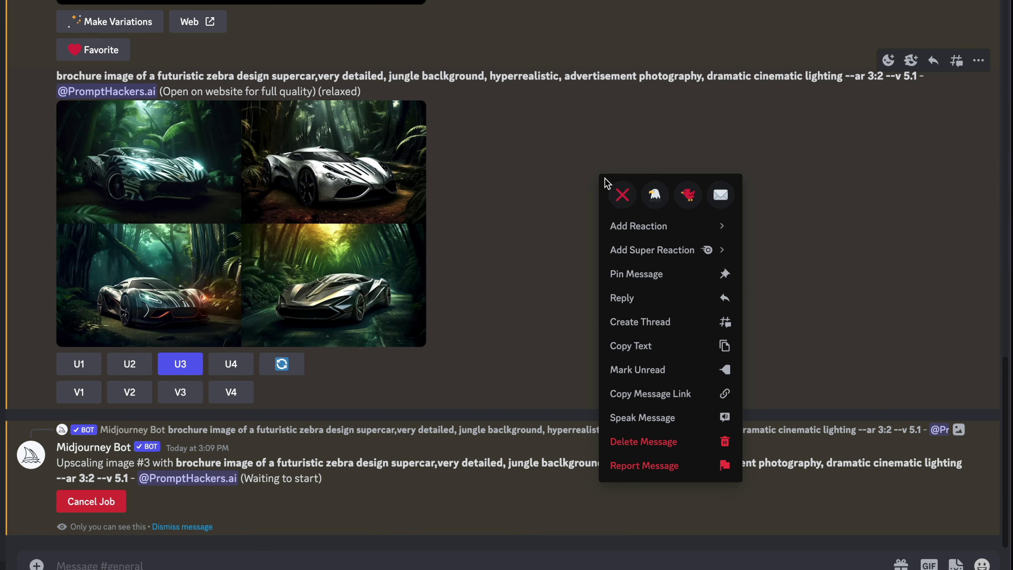
pyautogui.click(621, 195)
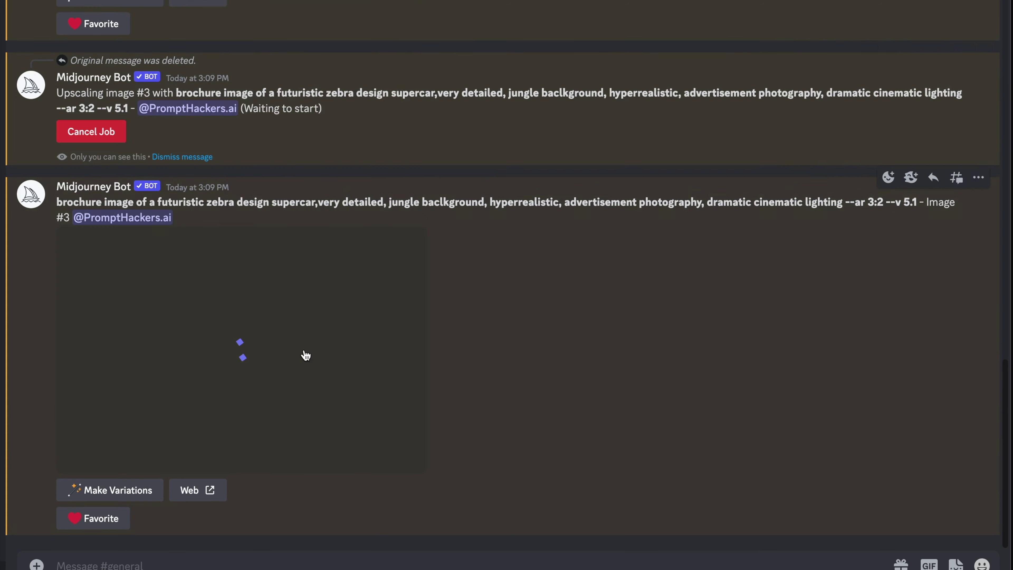
pyautogui.click(295, 353)
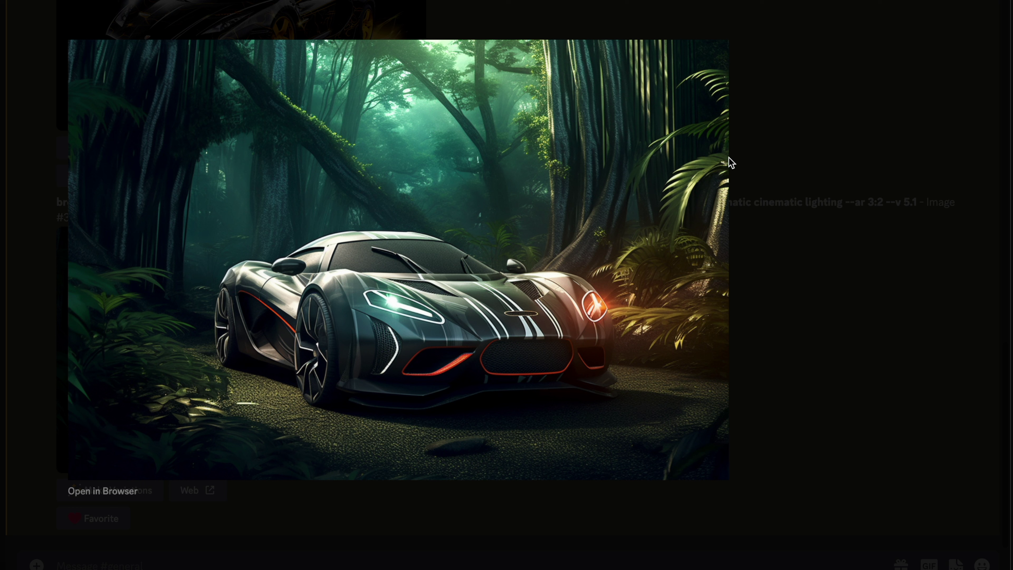
pyautogui.click(887, 326)
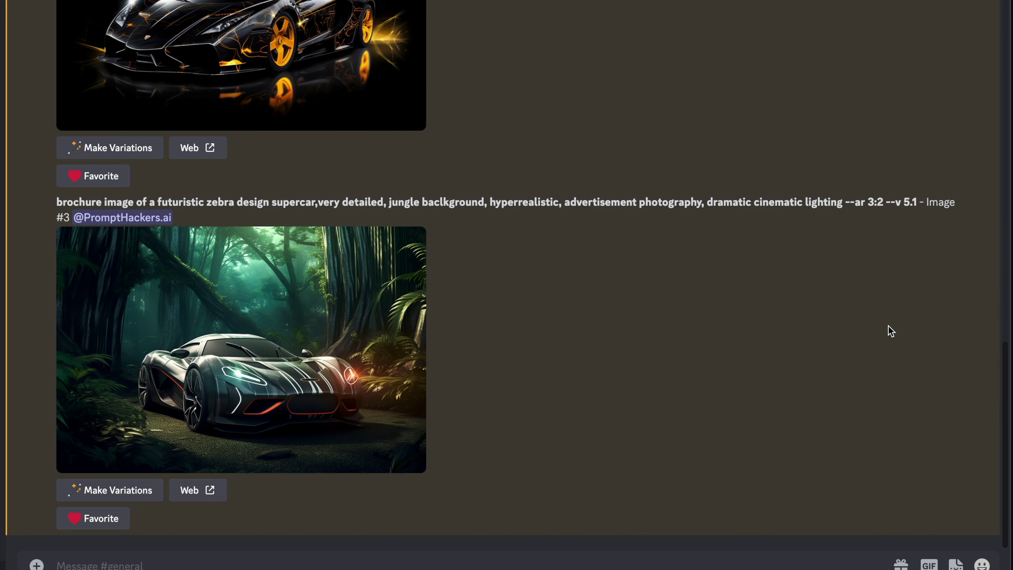
# Start an /imagine prompt from the pasted supercar template with the design set to batman
pyautogui.click(92, 564)
pyautogui.write('/imagi')
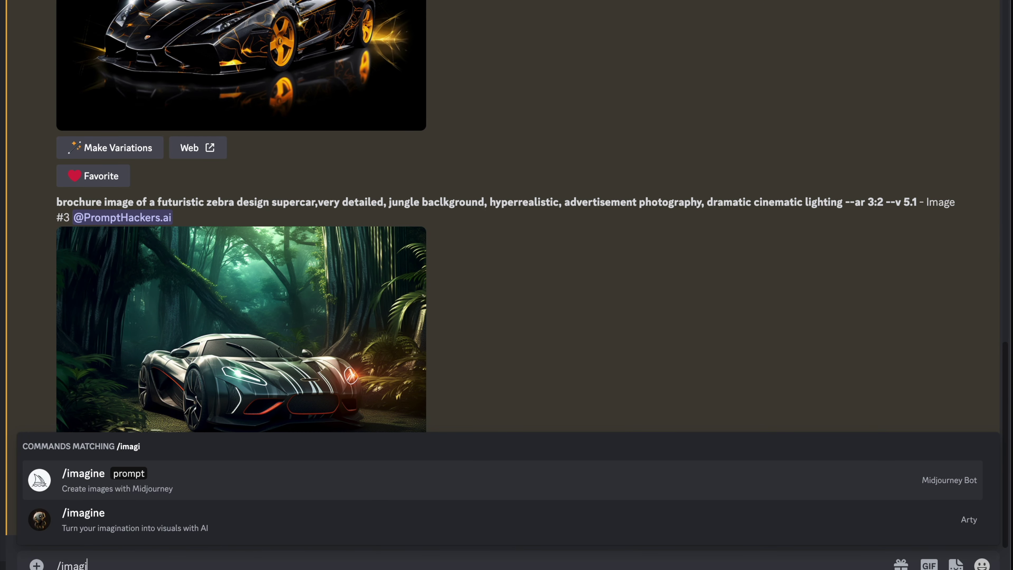
pyautogui.write('ne')
pyautogui.click(109, 476)
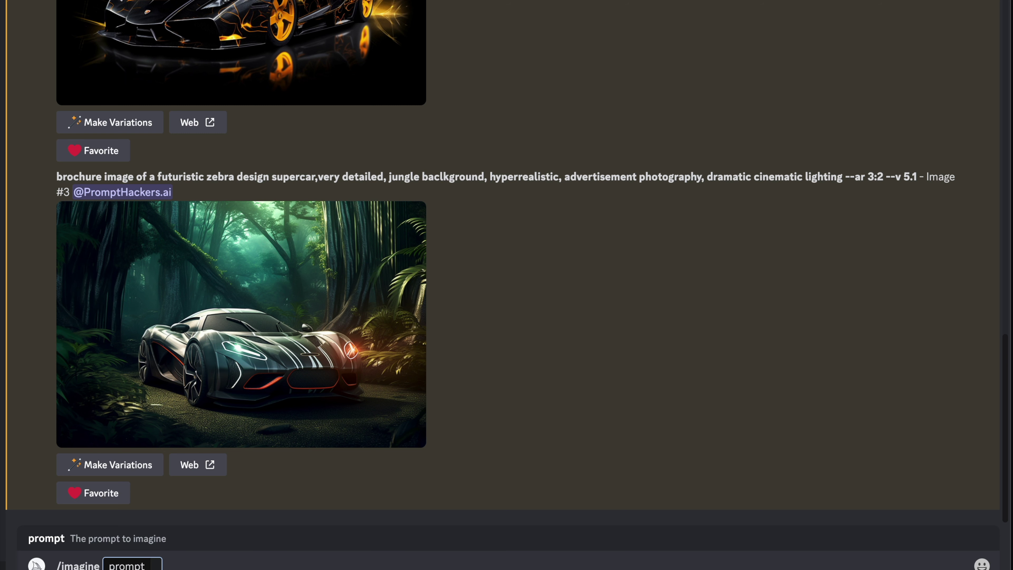
pyautogui.write('brochure image of a futuristic [design] design  supercar, [optional details], very detailed, [optional background], hyperrealistic, advertisement photography, dramatic cinematic lighting')
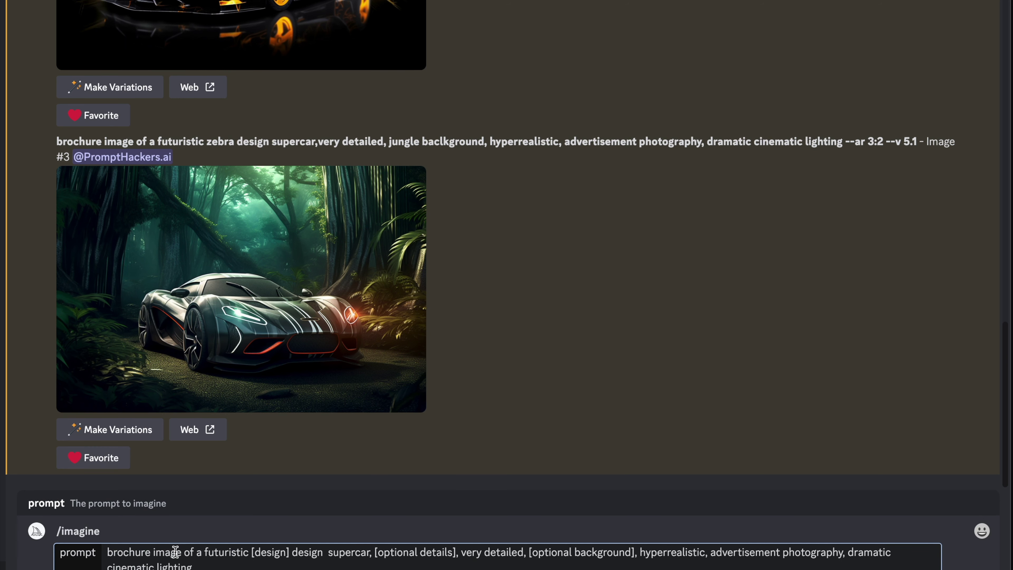
pyautogui.click(251, 553)
pyautogui.moveTo(251, 553); pyautogui.dragTo(289, 553)
pyautogui.write('batman')
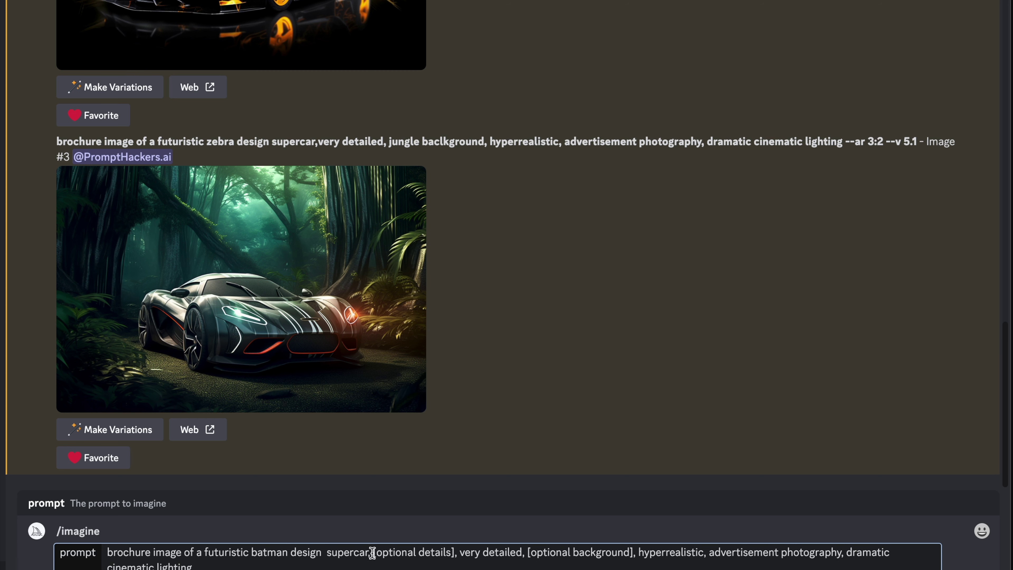
# Drop the optional details, set 'black background', append --ar 2:3 and submit
pyautogui.moveTo(373, 553); pyautogui.dragTo(455, 554)
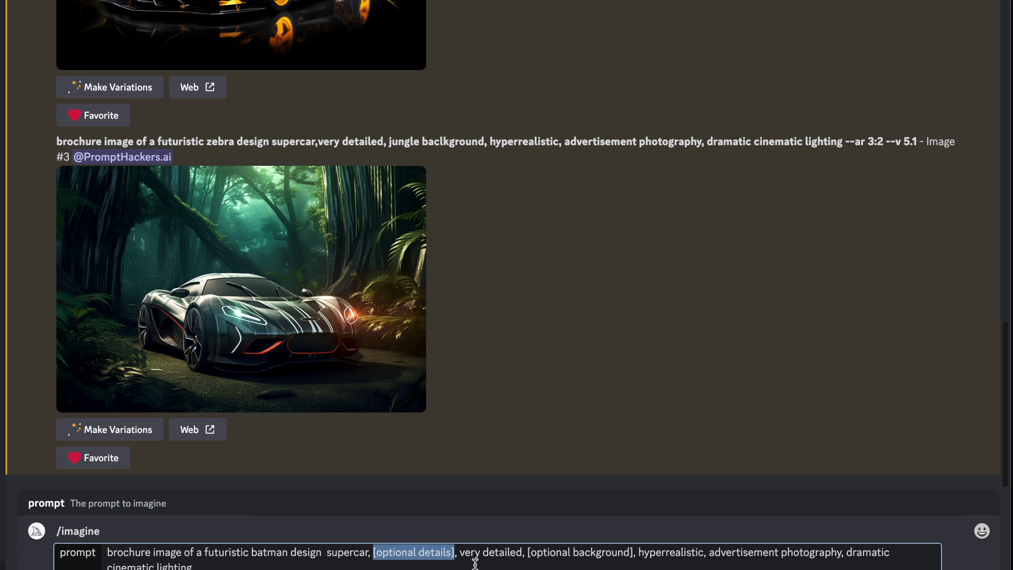
pyautogui.press('BackSpace')
pyautogui.press('BackSpace')
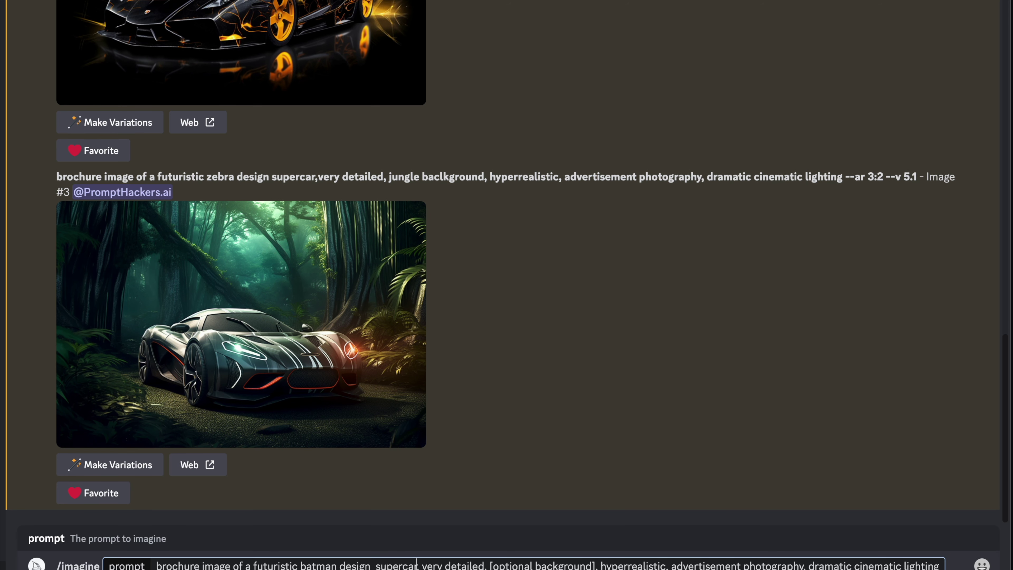
pyautogui.moveTo(595, 564); pyautogui.dragTo(488, 565)
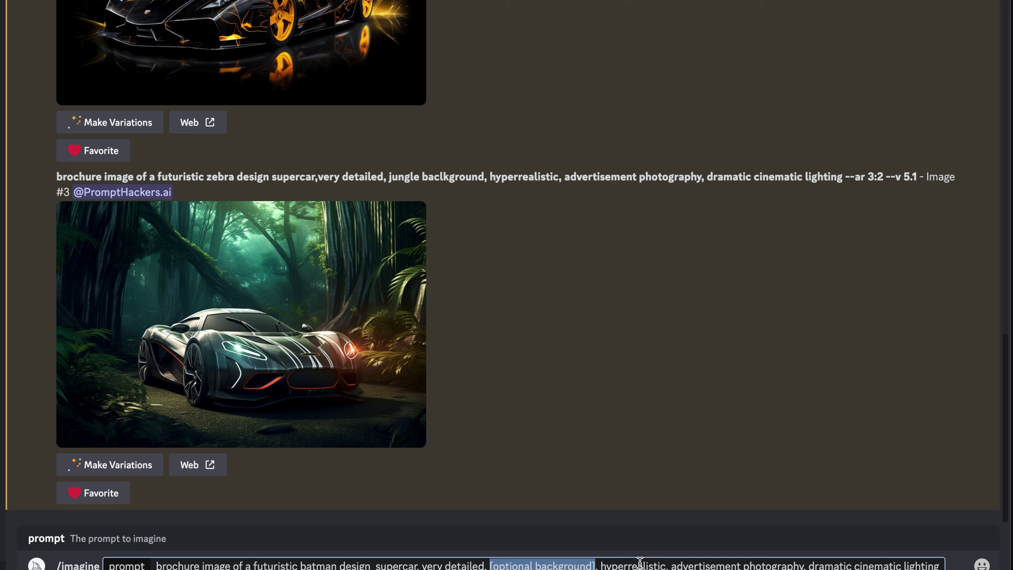
pyautogui.write('black')
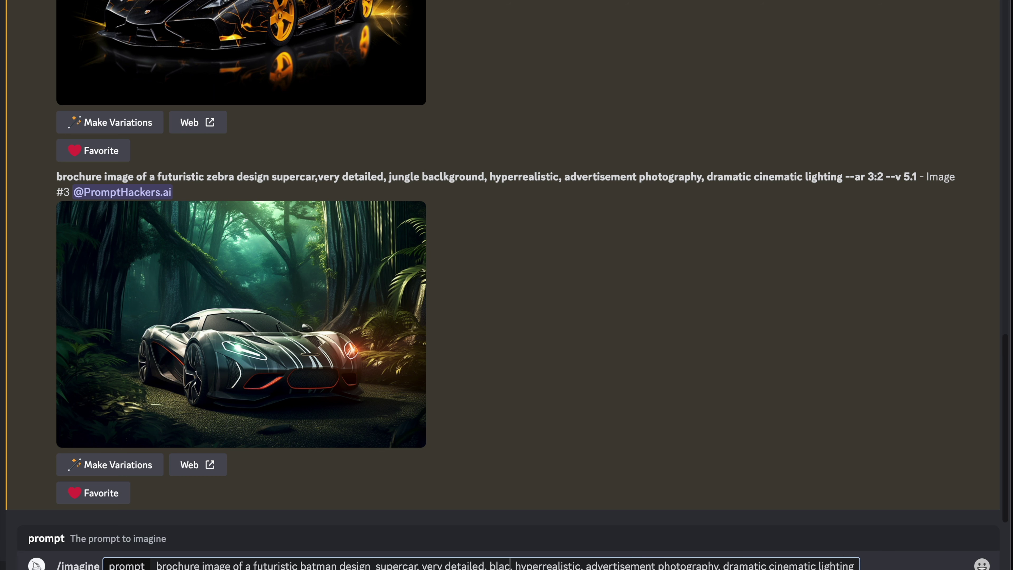
pyautogui.write(' backgrou')
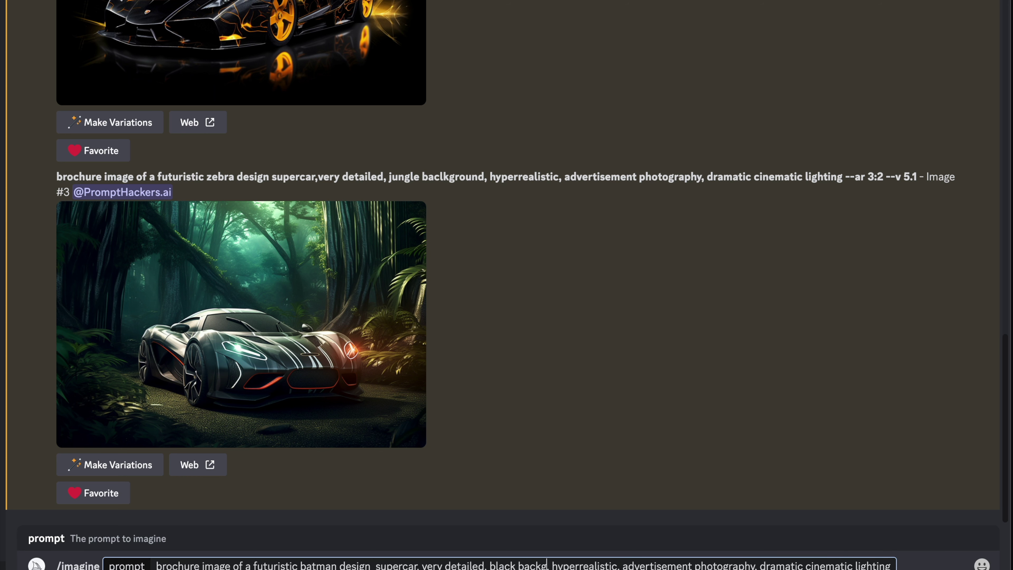
pyautogui.write('nd')
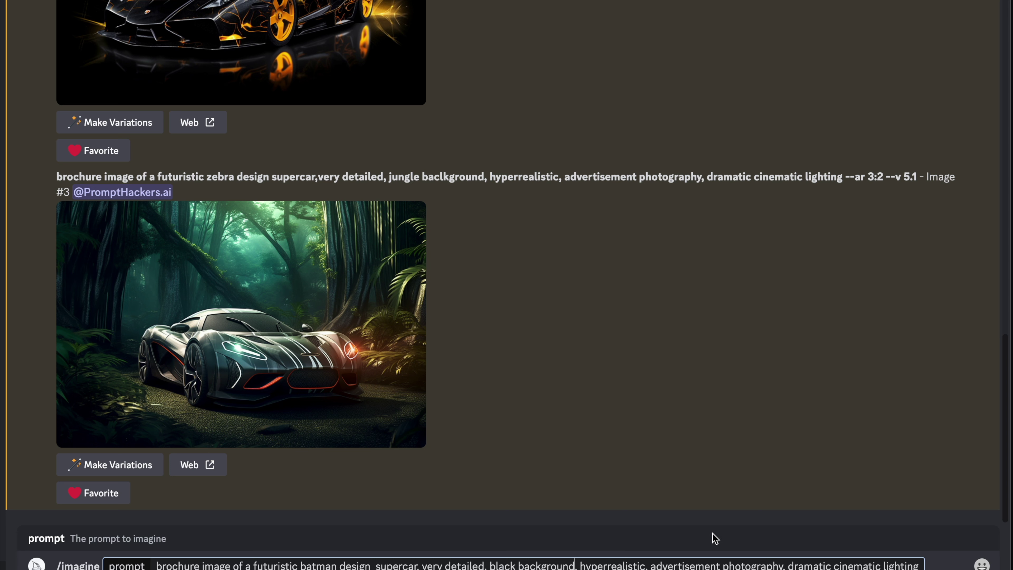
pyautogui.click(920, 565)
pyautogui.write('--ar 2:3')
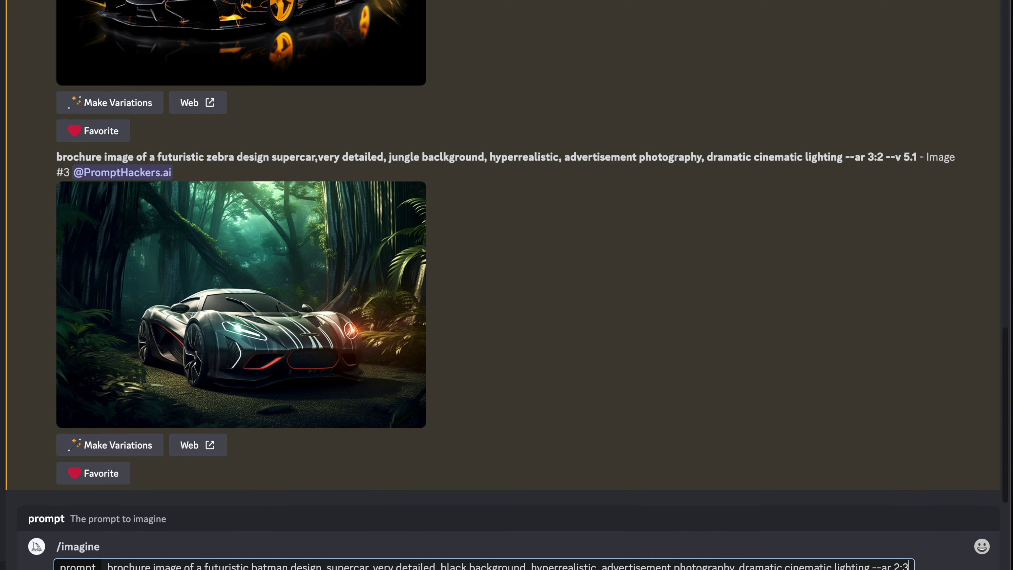
pyautogui.press('Return')
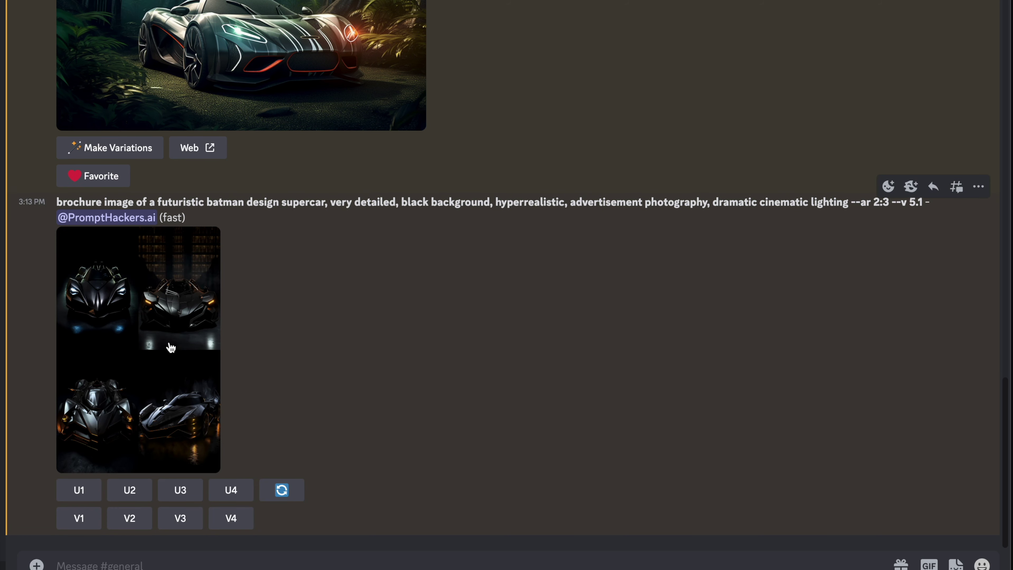
# Preview the batman supercar grid, then upscale image 3 with U3
pyautogui.click(171, 347)
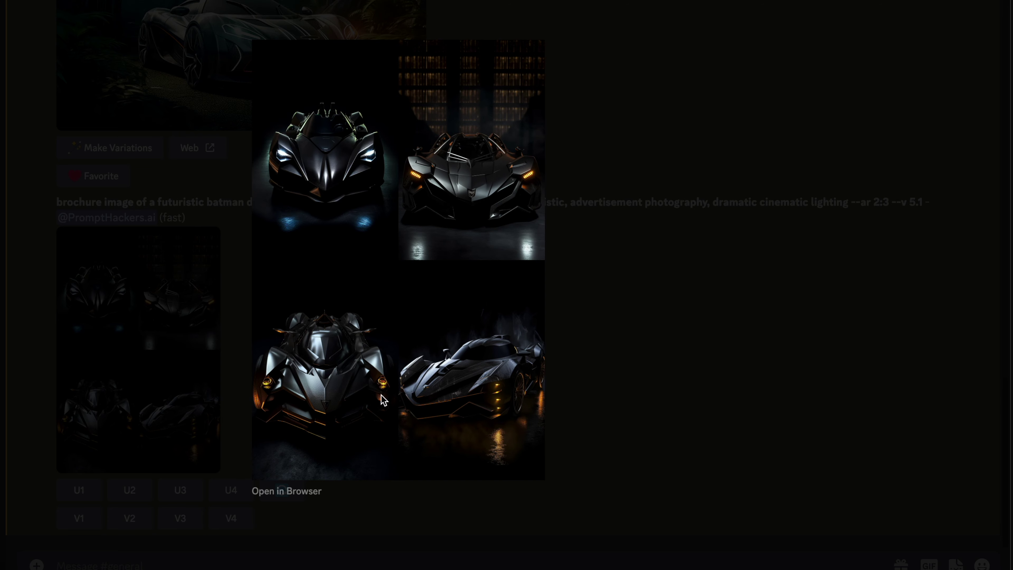
pyautogui.click(760, 369)
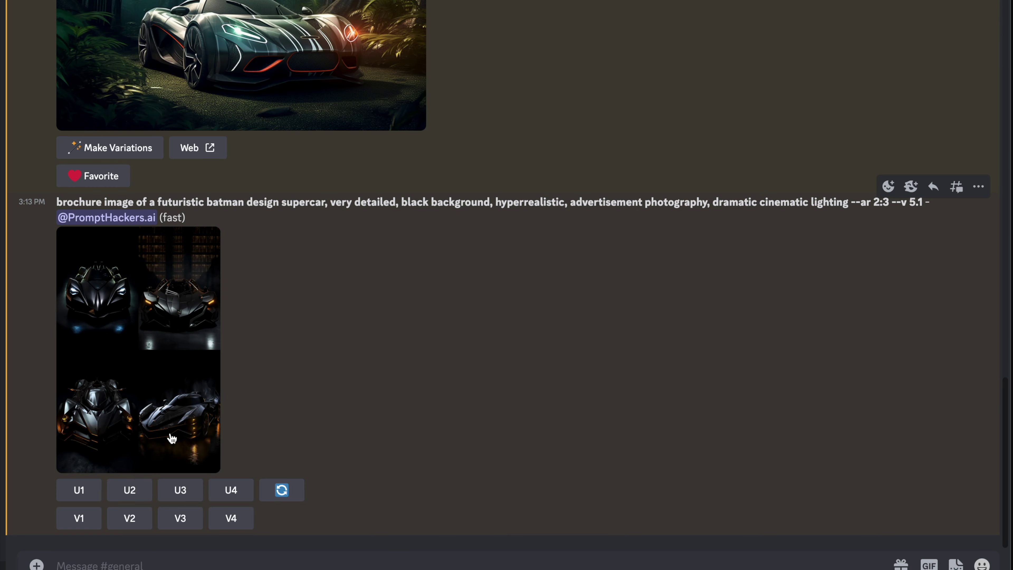
pyautogui.click(171, 492)
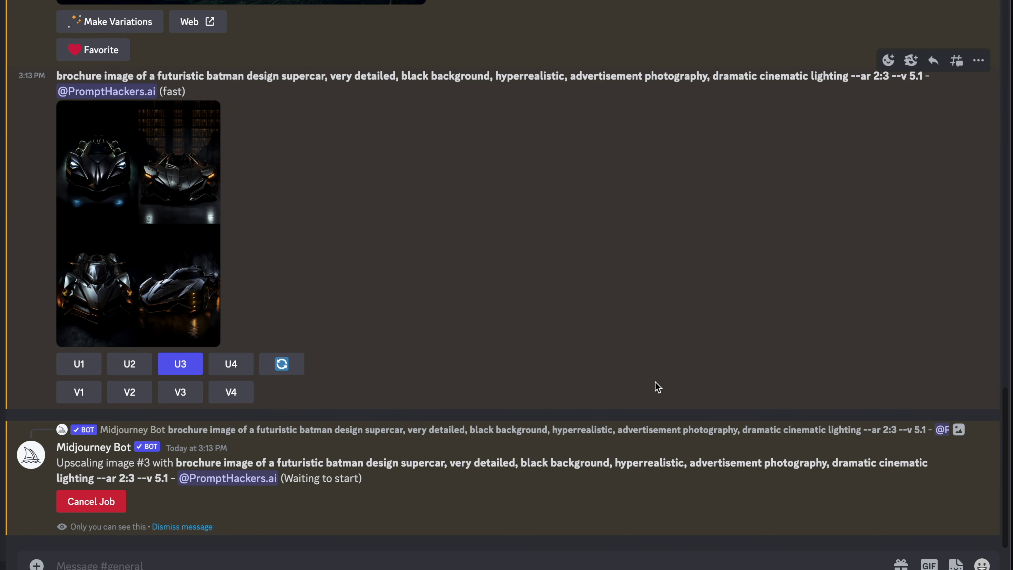
# Delete the batman grid message from the channel
pyautogui.click(580, 129)
pyautogui.rightClick(580, 129)
pyautogui.keyDown('shift'); pyautogui.click(611, 396); pyautogui.keyUp('shift')
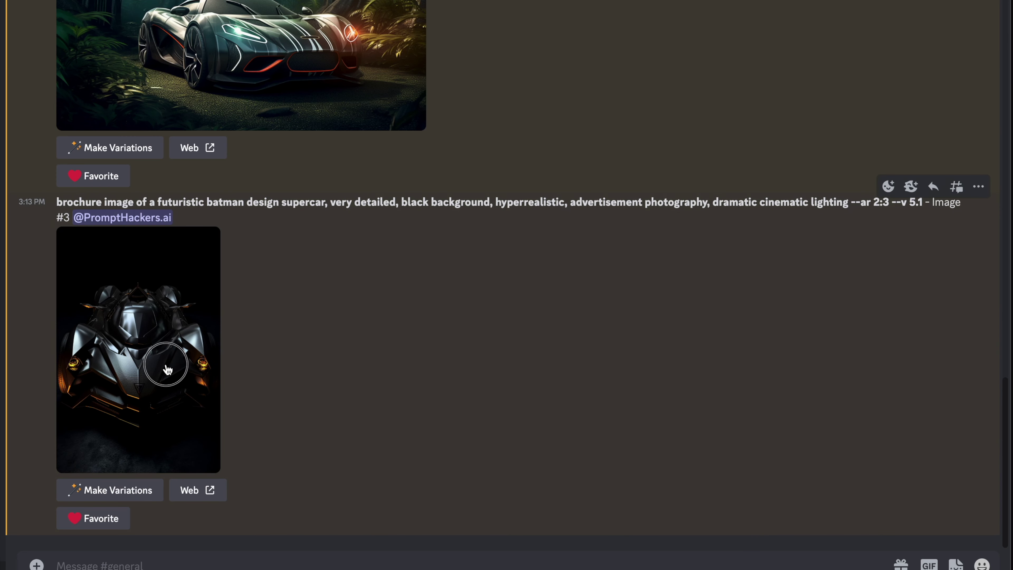
# View the upscaled batman supercar at full size, then return to the chat
pyautogui.click(165, 363)
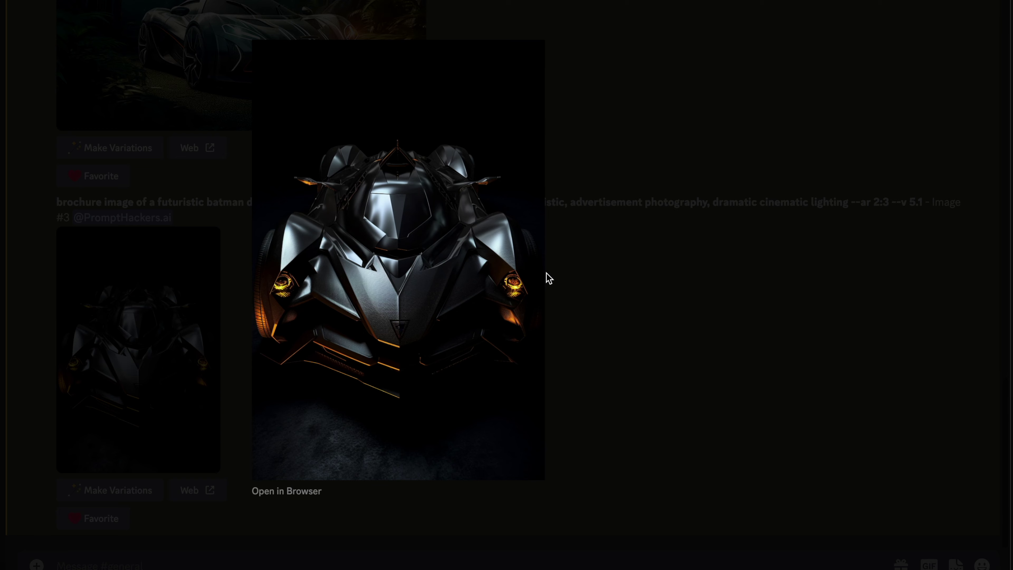
pyautogui.click(681, 285)
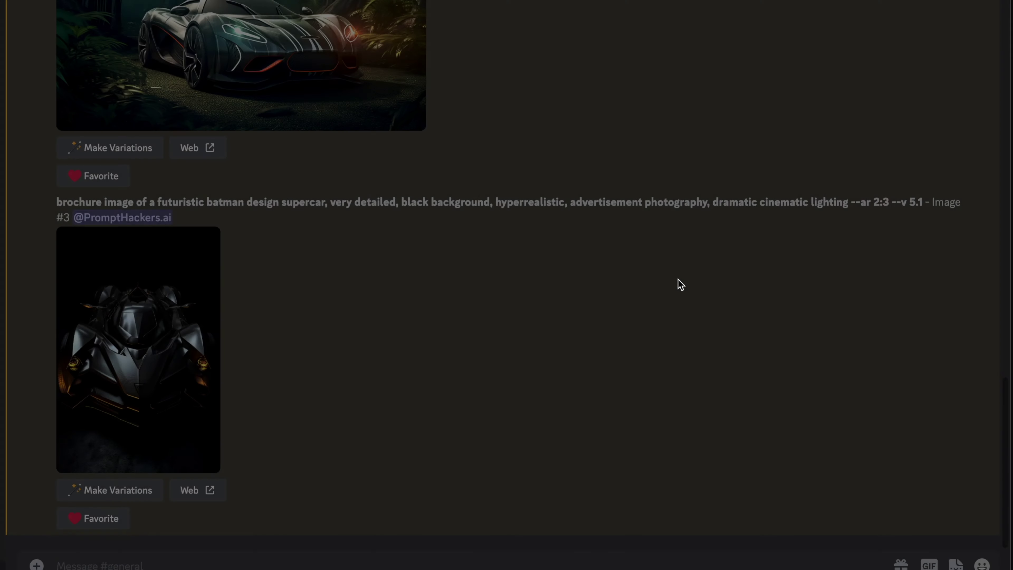
pyautogui.scroll(5, 525, 172)
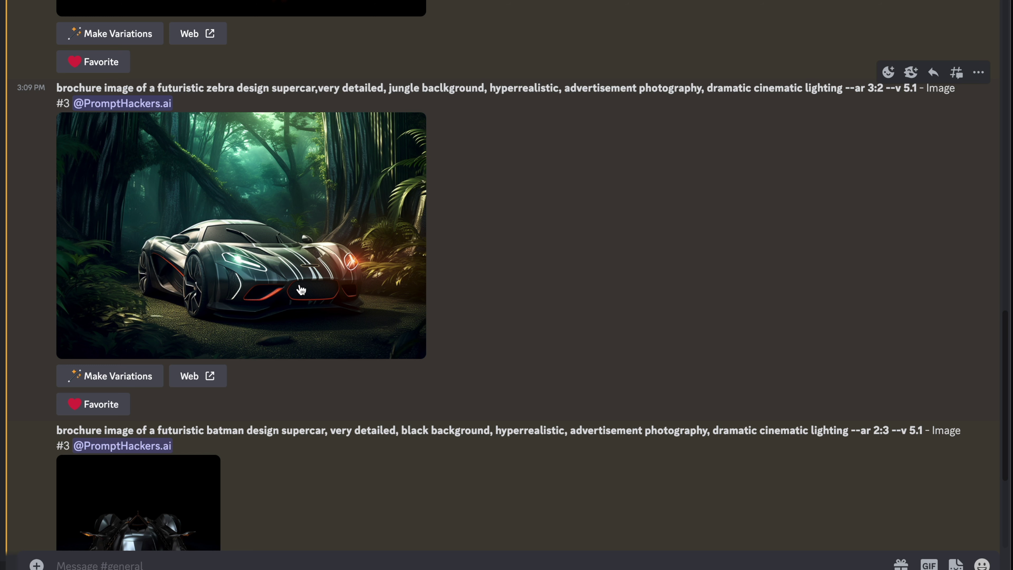
pyautogui.scroll(-6, 545, 277)
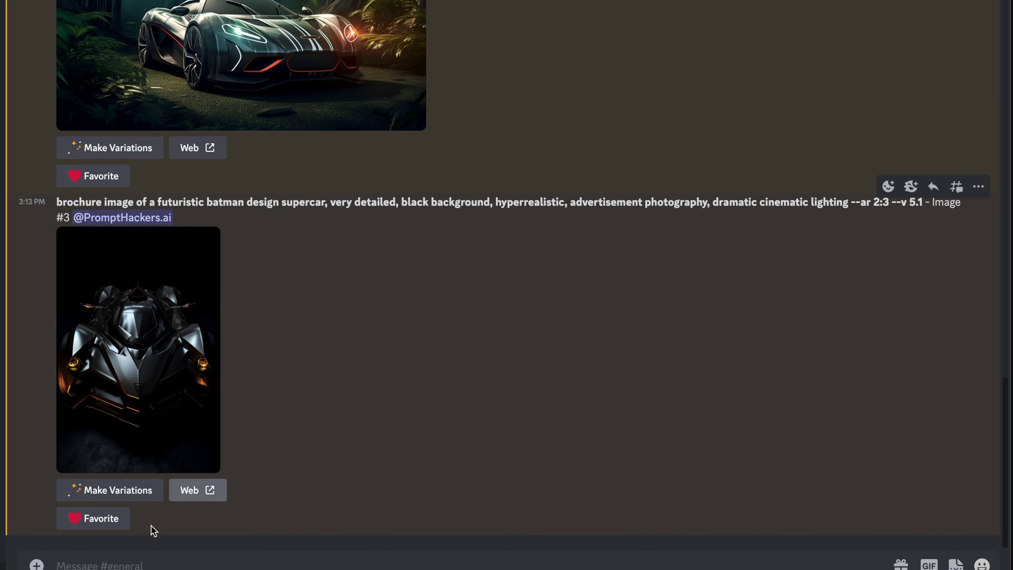
pyautogui.click(77, 565)
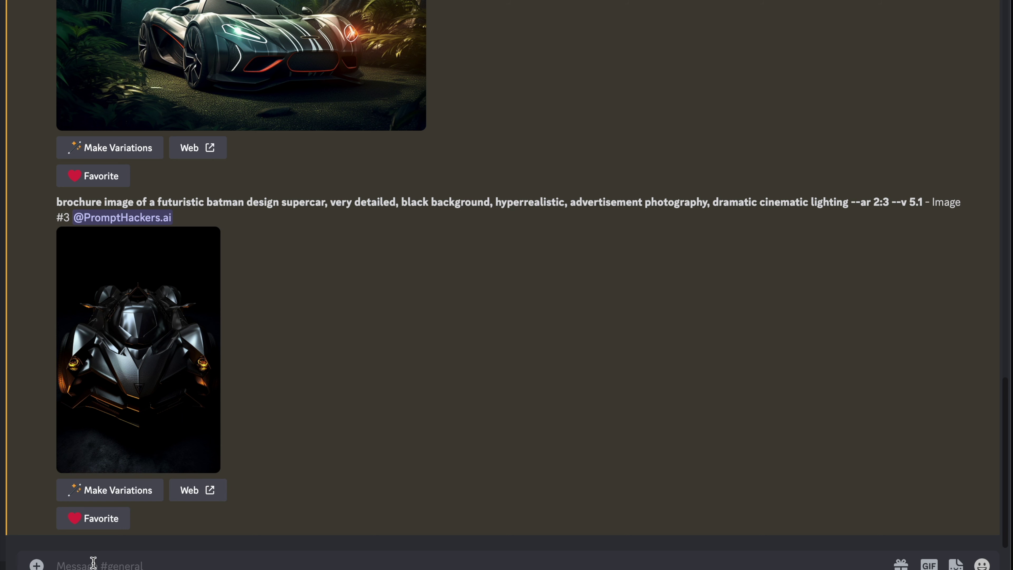
# Start an /imagine command, then discard the pasted batman prompt
pyautogui.write('/imagine')
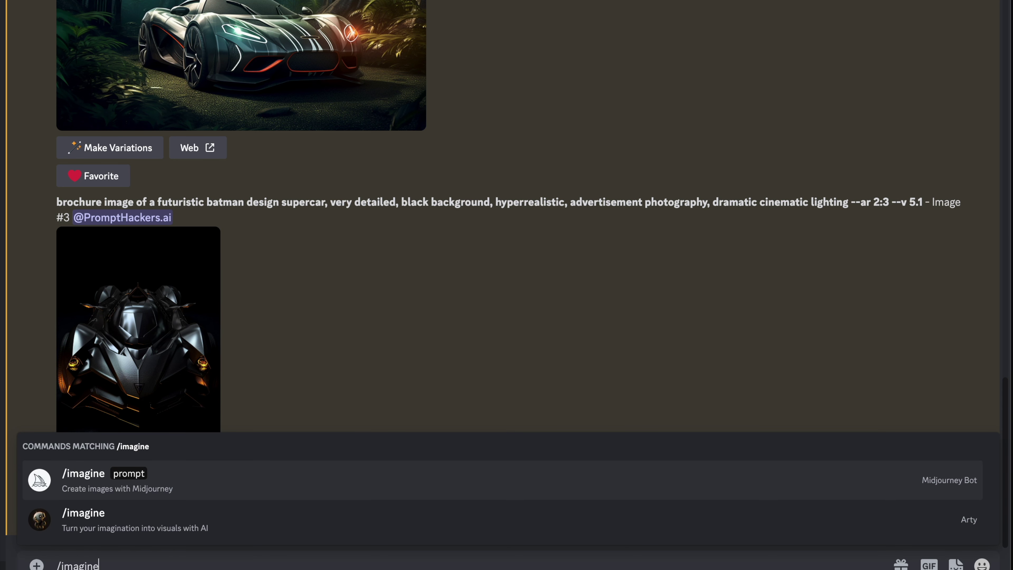
pyautogui.click(121, 481)
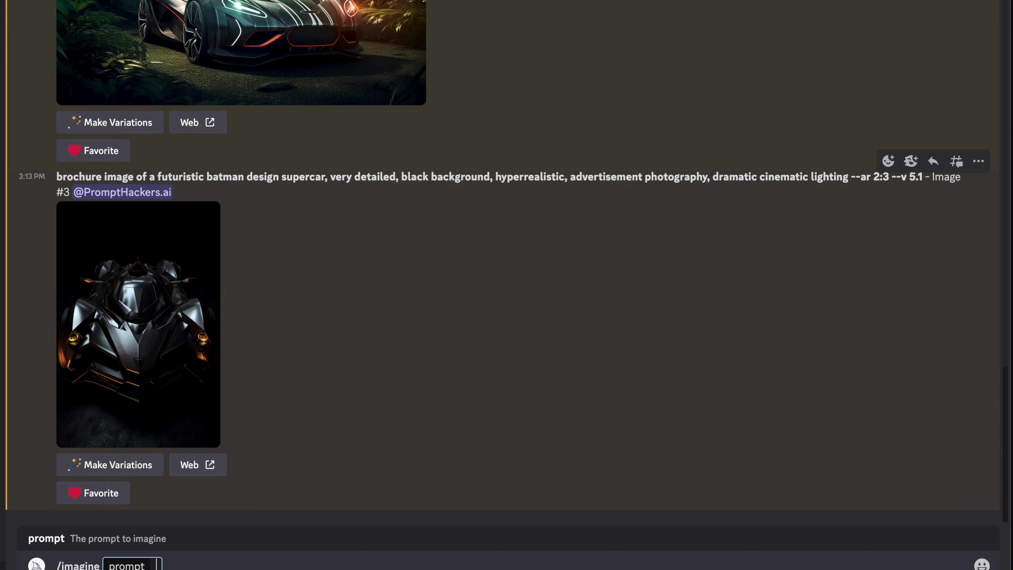
pyautogui.write('brochure image of a futuristic batman design supercar, very detailed, black background, hyperrealistic, advertisement photography, dramatic cinematic lighting --ar 2:3')
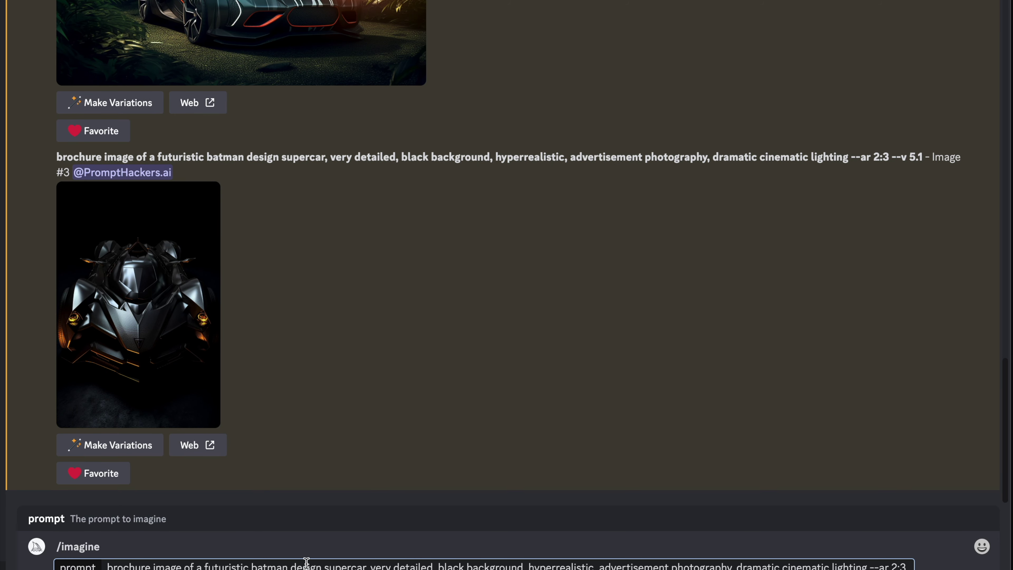
pyautogui.press('super+a')
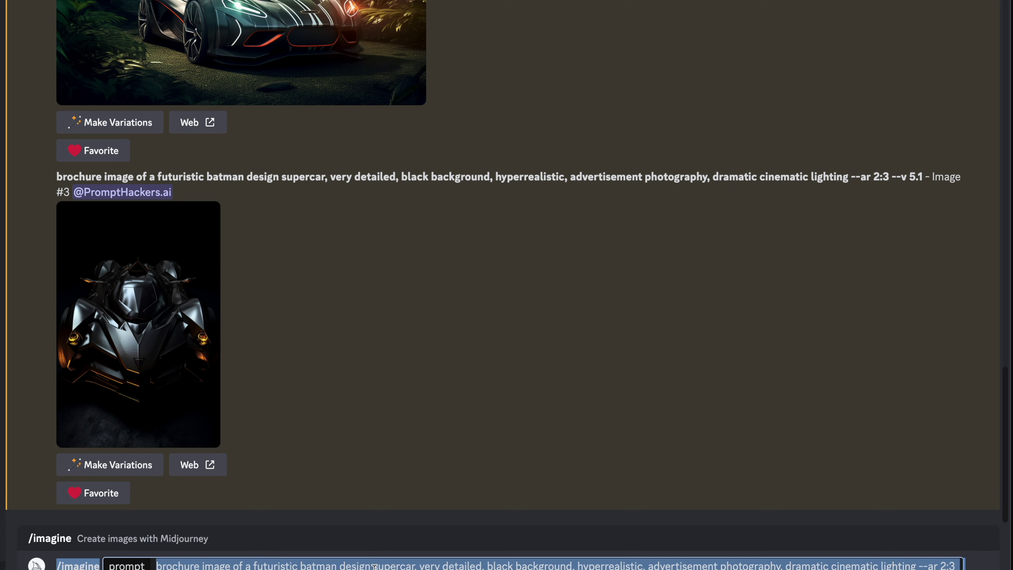
pyautogui.press('BackSpace')
# Copy the earlier zebra prompt and paste it into a fresh /imagine command
pyautogui.scroll(12, 482, 330)
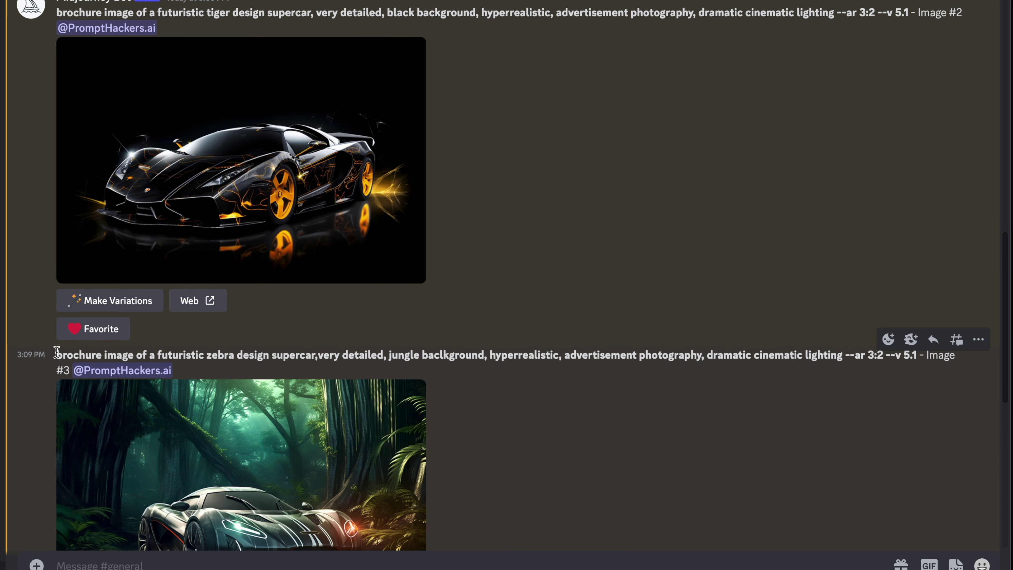
pyautogui.moveTo(55, 355); pyautogui.dragTo(880, 355)
pyautogui.scroll(-10, 628, 351)
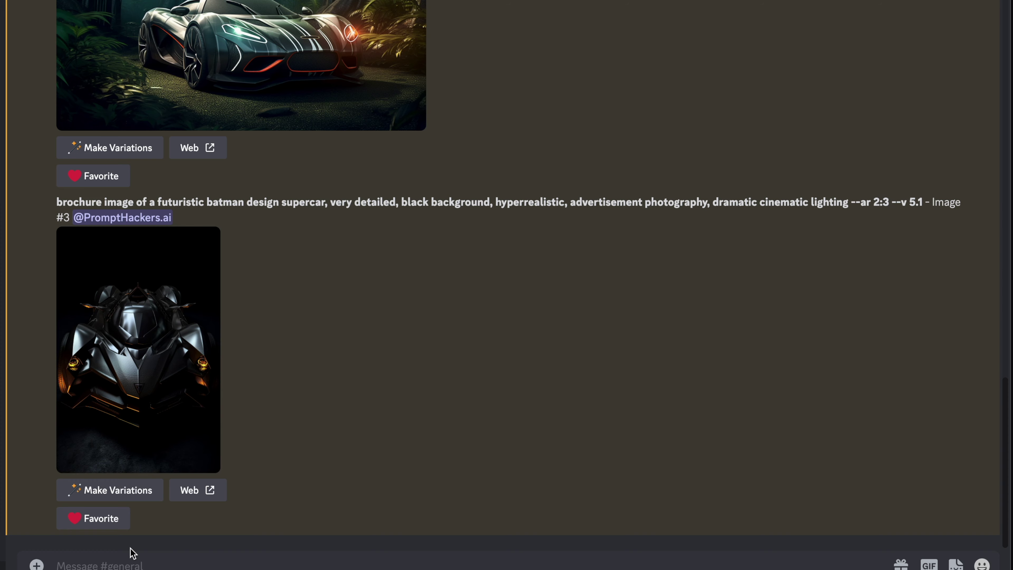
pyautogui.click(102, 556)
pyautogui.write('/imna')
pyautogui.press('BackSpace')
pyautogui.press('BackSpace')
pyautogui.press('BackSpace')
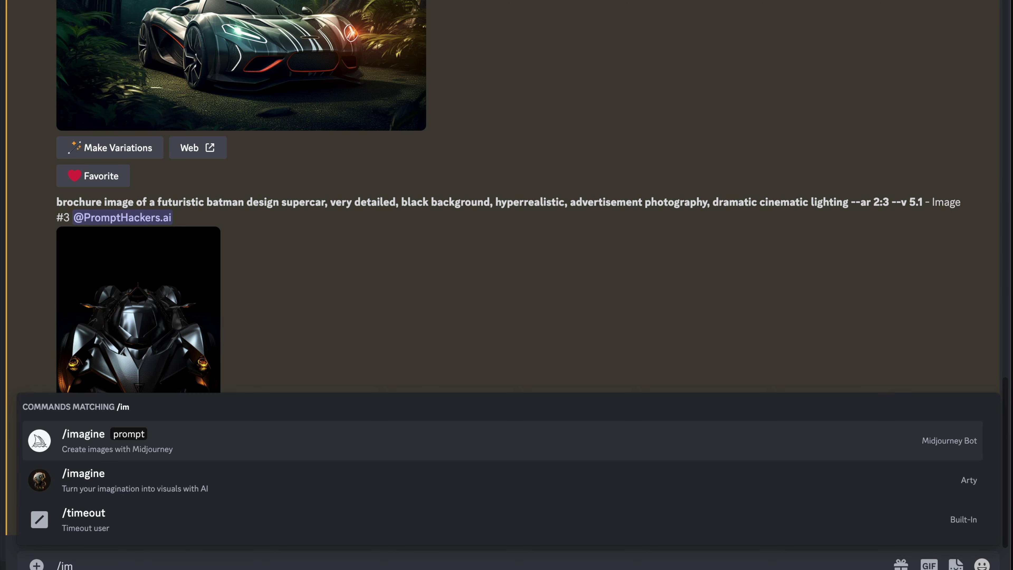
pyautogui.write('magine')
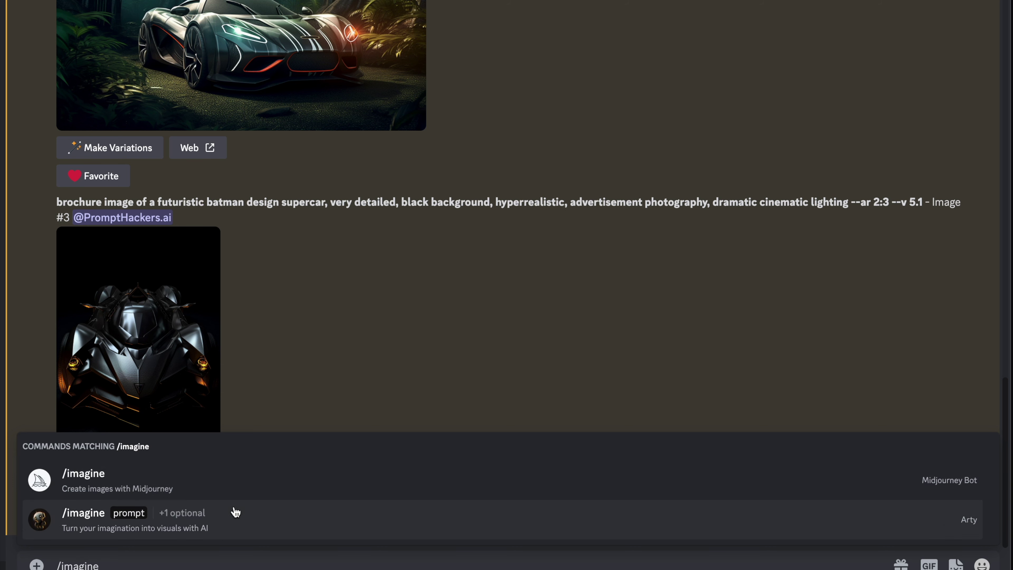
pyautogui.click(159, 480)
pyautogui.write('brochure image of a futuristic zebra design supercar,very detailed, jungle backlground, hyperrealistic, advertisement photography, dramatic cinematic lighting --ar 3:2')
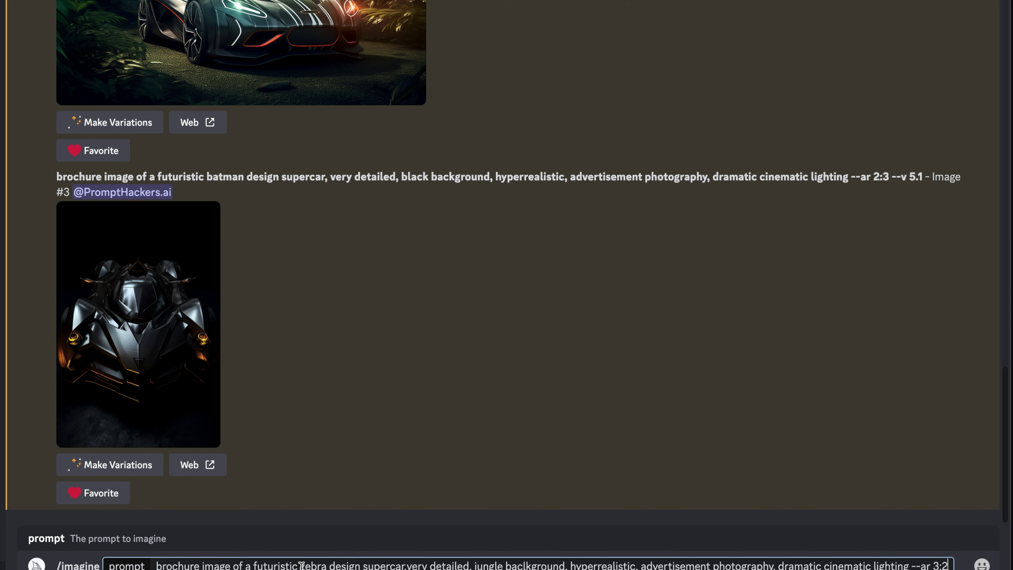
# Change zebra to spiderman, add 'flames,', remove the jungle background, and submit
pyautogui.moveTo(300, 565); pyautogui.dragTo(325, 565)
pyautogui.write('spiderman')
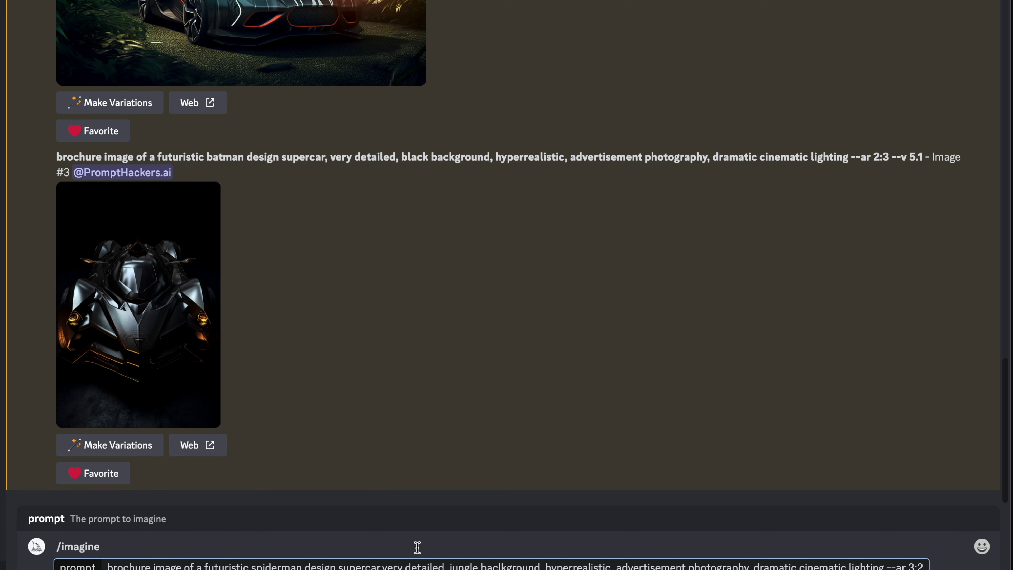
pyautogui.click(383, 564)
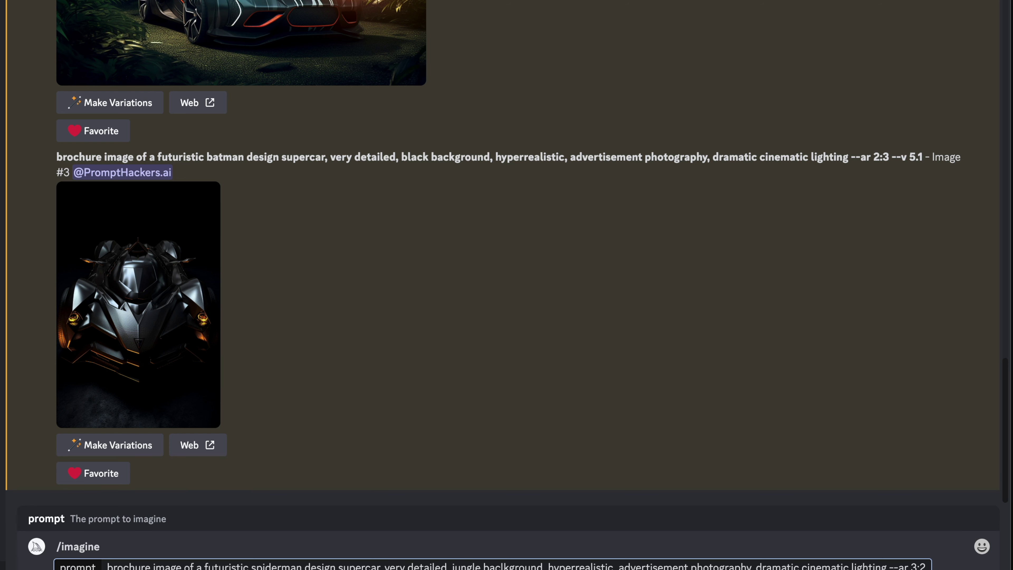
pyautogui.write('flames')
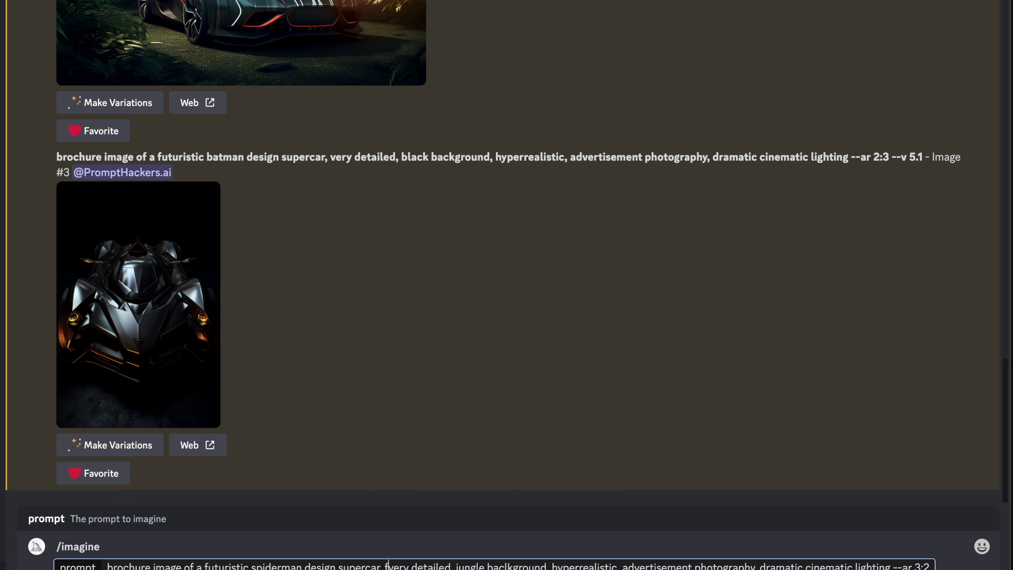
pyautogui.write(',')
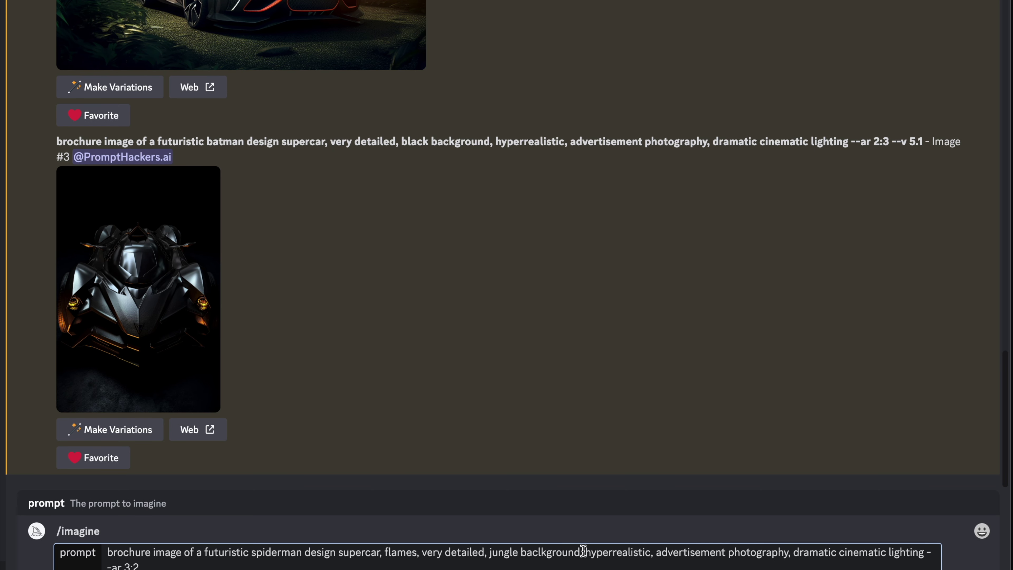
pyautogui.moveTo(583, 552); pyautogui.dragTo(489, 553)
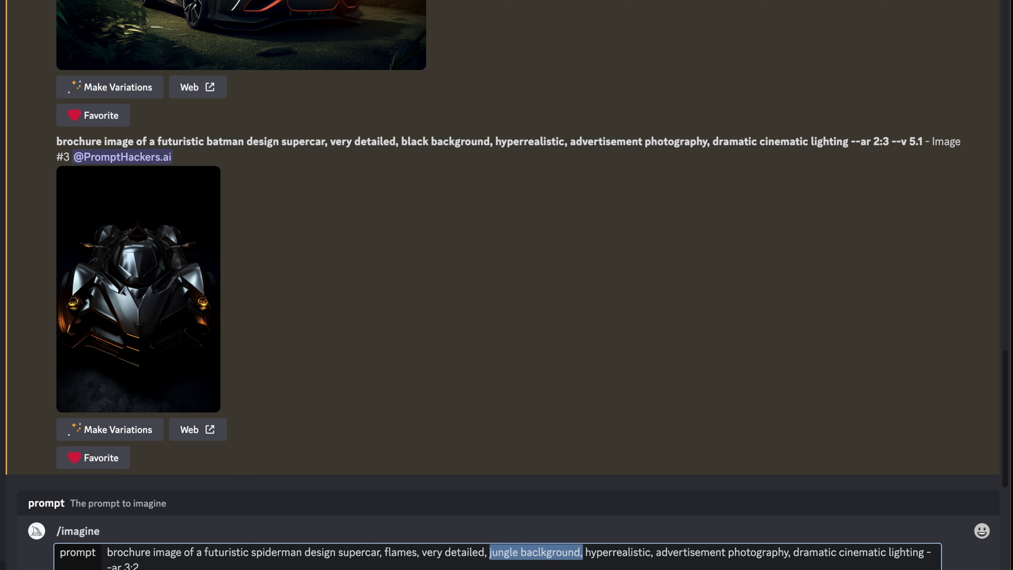
pyautogui.press('BackSpace')
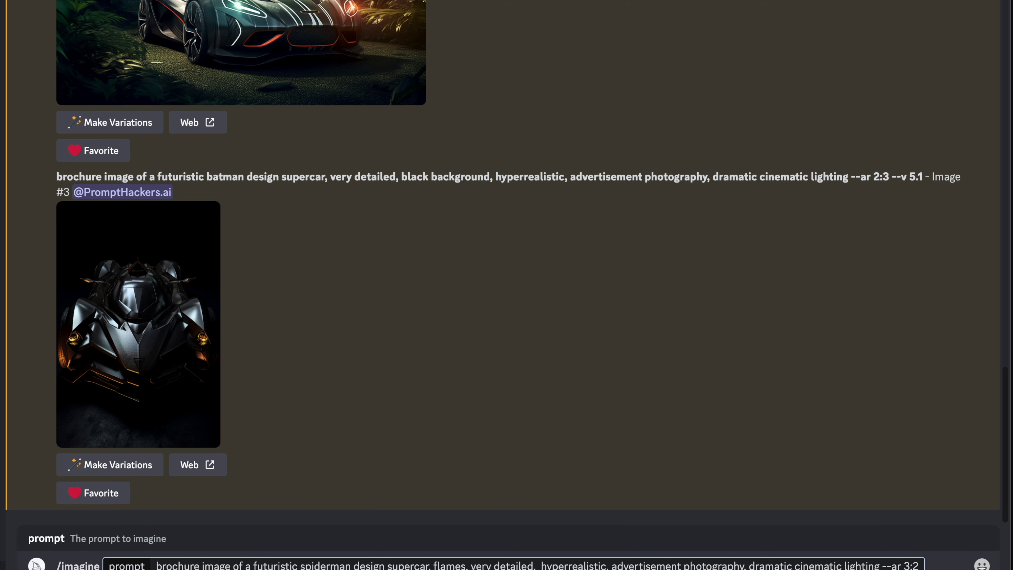
pyautogui.click(923, 564)
pyautogui.press('Return')
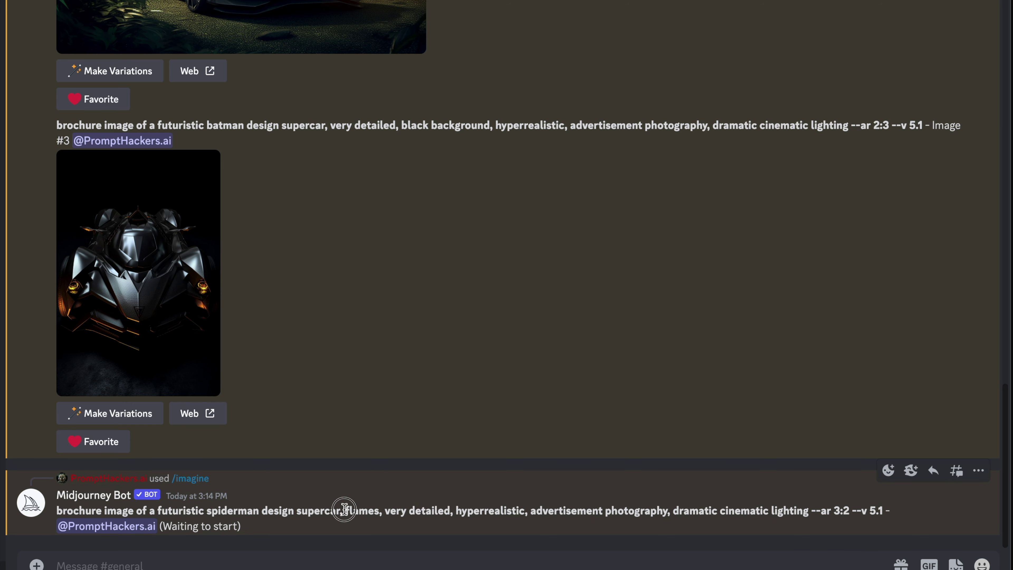
# Wait for the spiderman flames job to finish, then enlarge the four flaming car images
pyautogui.moveTo(344, 510); pyautogui.dragTo(382, 510)
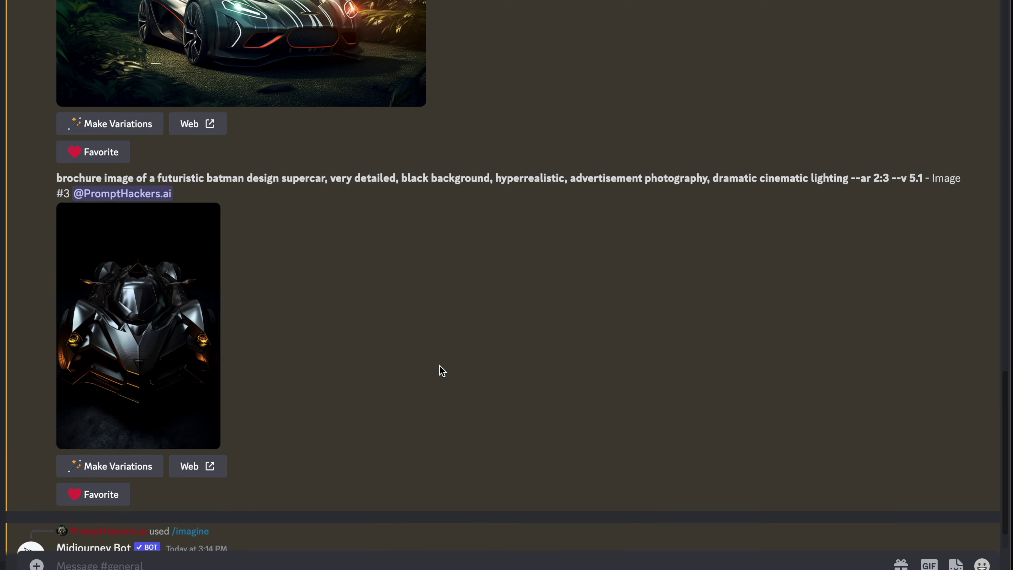
pyautogui.scroll(10, 442, 370)
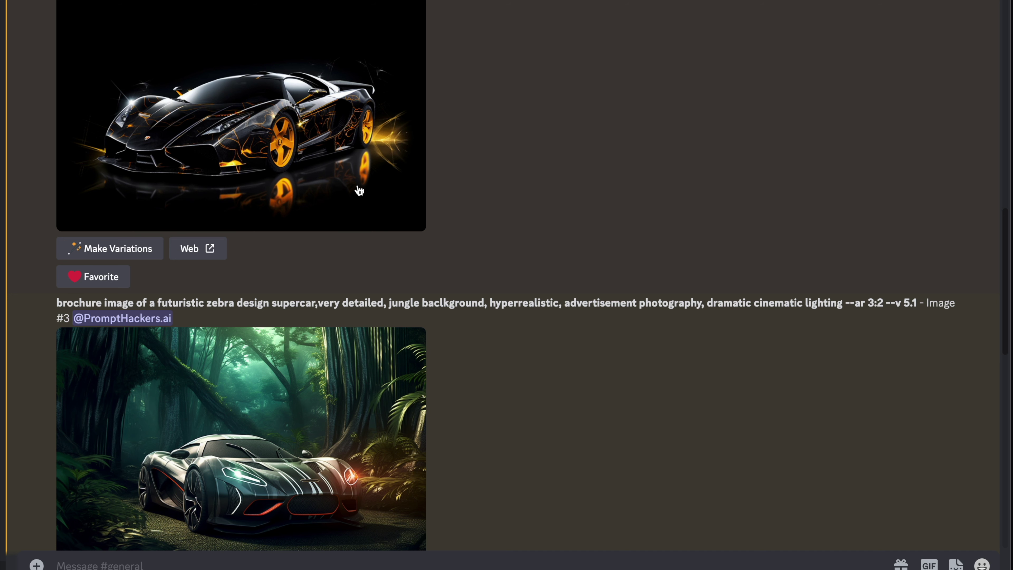
pyautogui.scroll(-15, 329, 172)
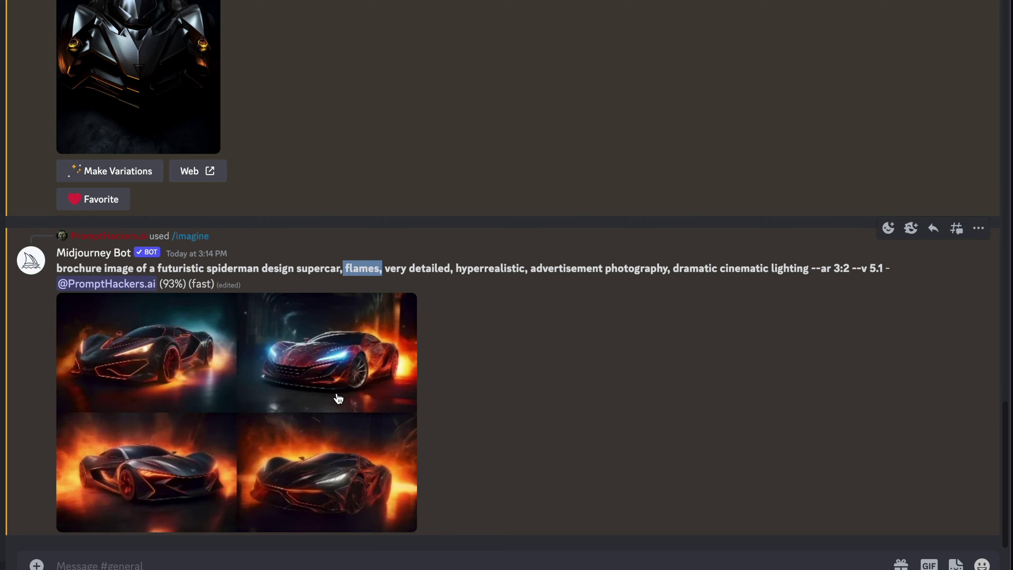
pyautogui.click(251, 362)
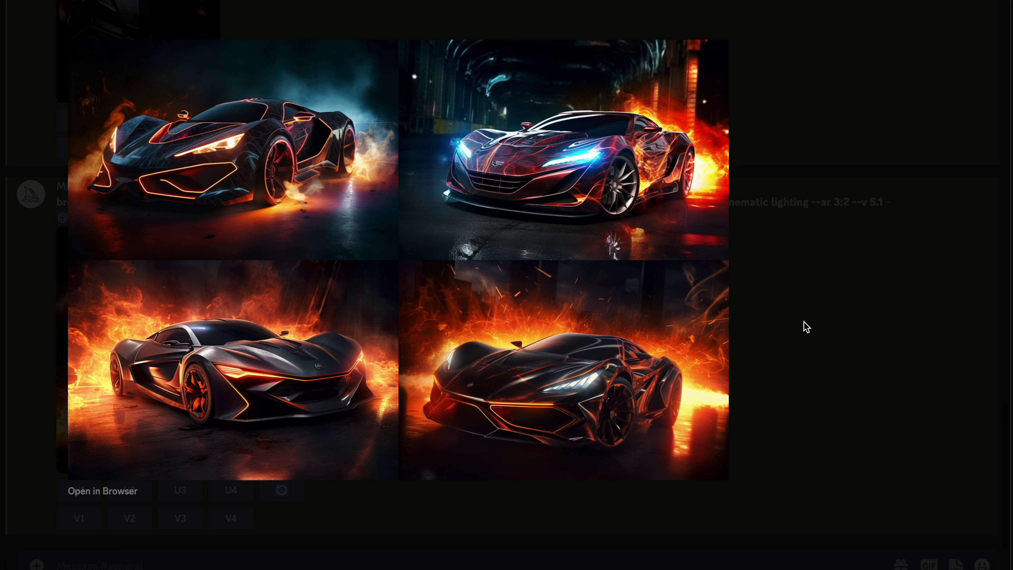
# Upscale spiderman image 3 and view the flame-surrounded car at full size
pyautogui.click(810, 328)
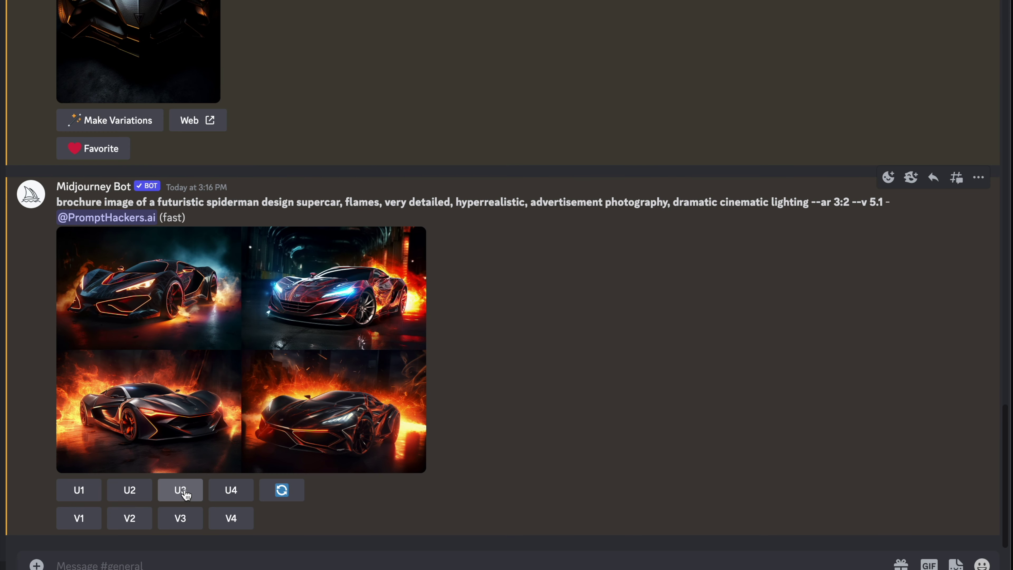
pyautogui.click(185, 492)
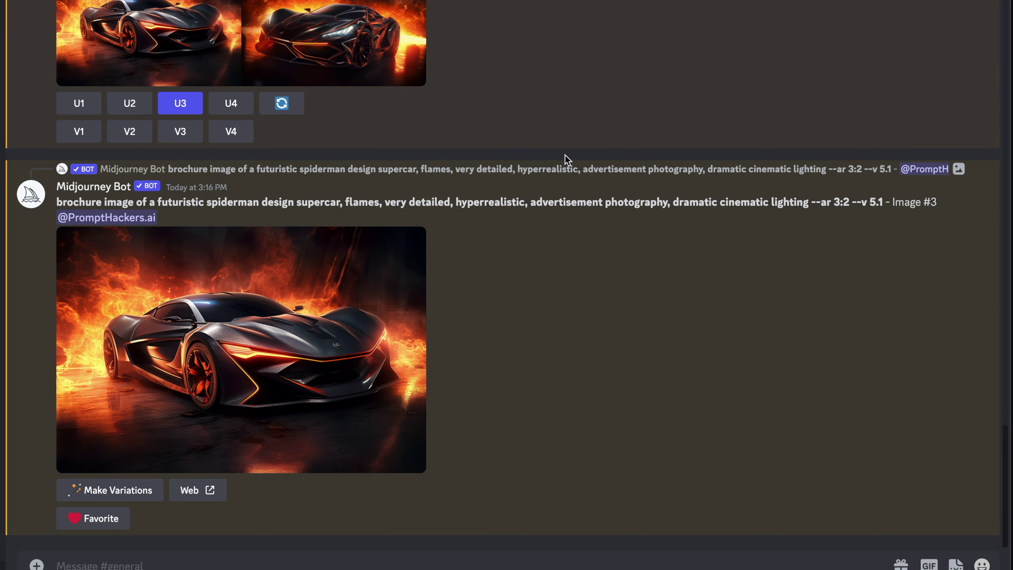
pyautogui.click(314, 377)
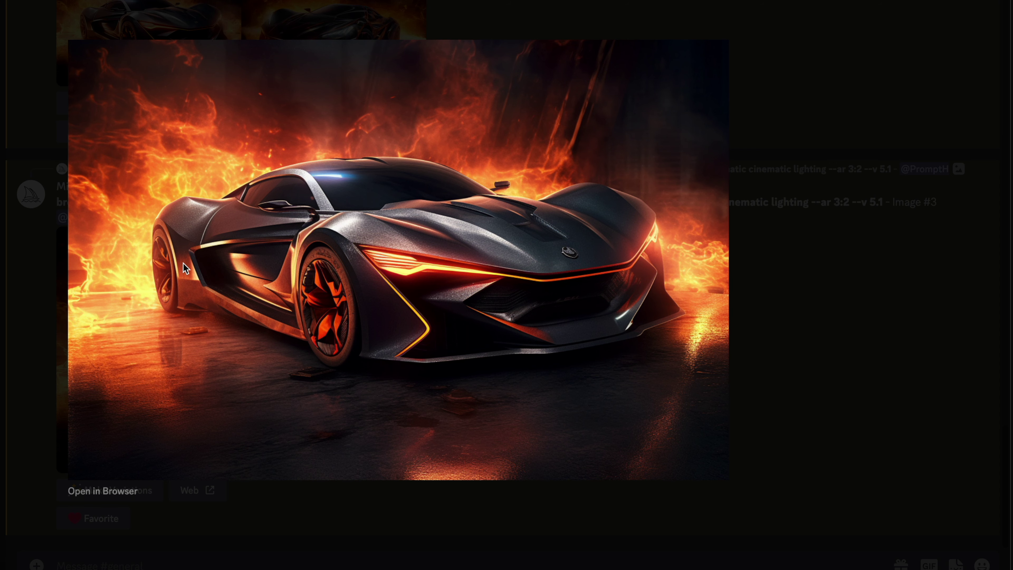
pyautogui.click(869, 283)
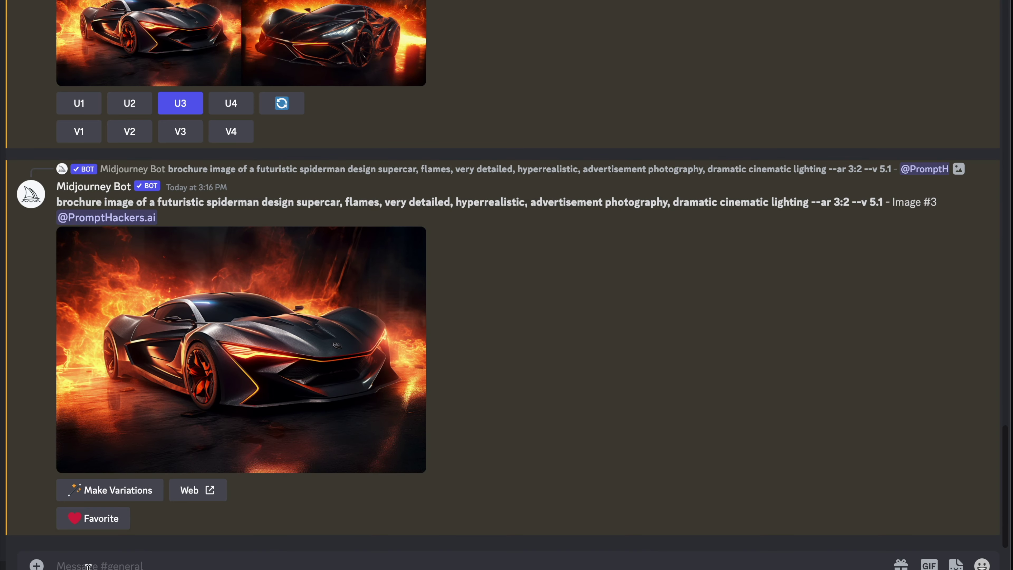
pyautogui.rightClick(534, 36)
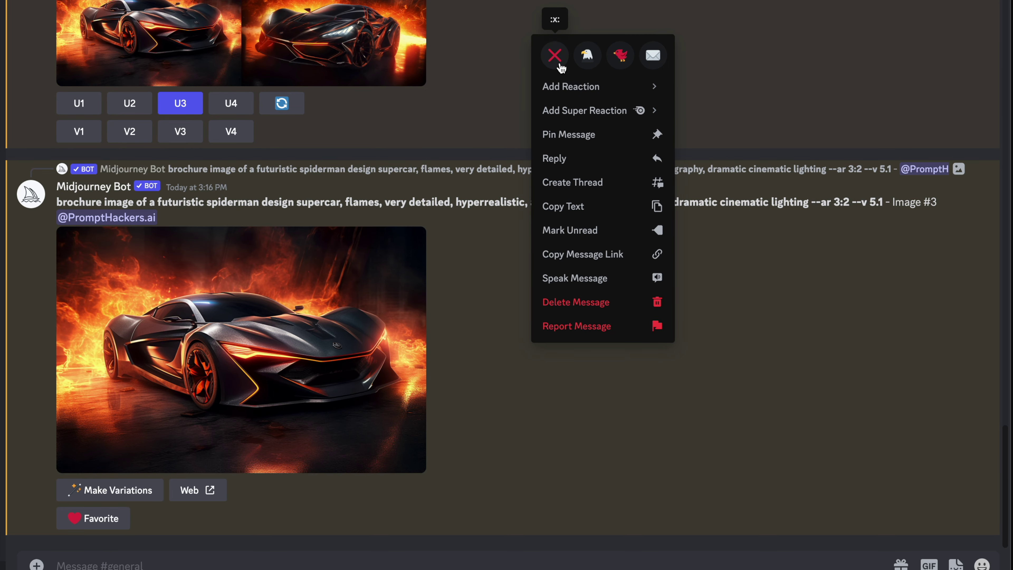
# Delete the spiderman grid and paste the zebra prompt into a new /imagine command
pyautogui.click(554, 56)
pyautogui.click(81, 564)
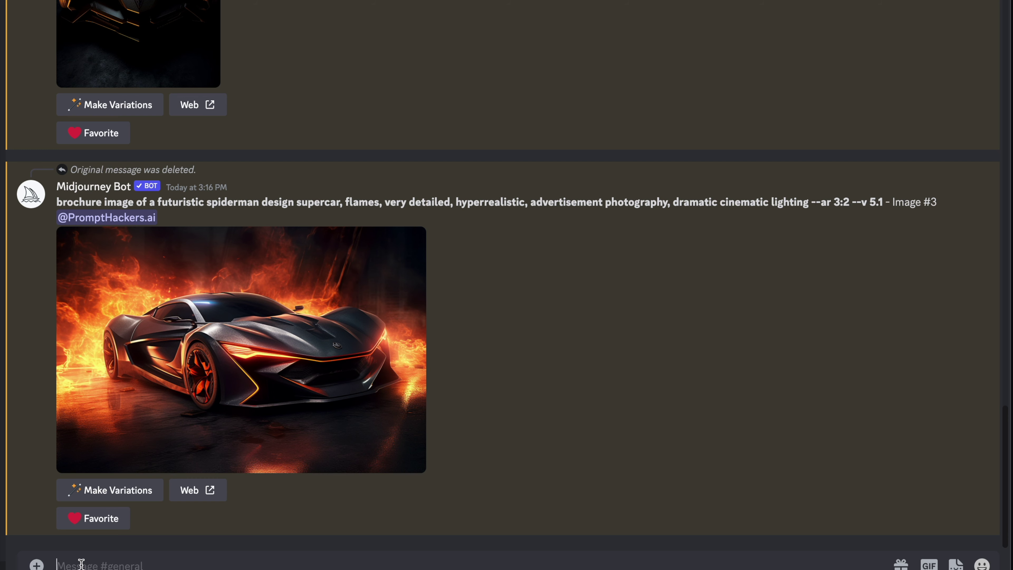
pyautogui.write('/imagine')
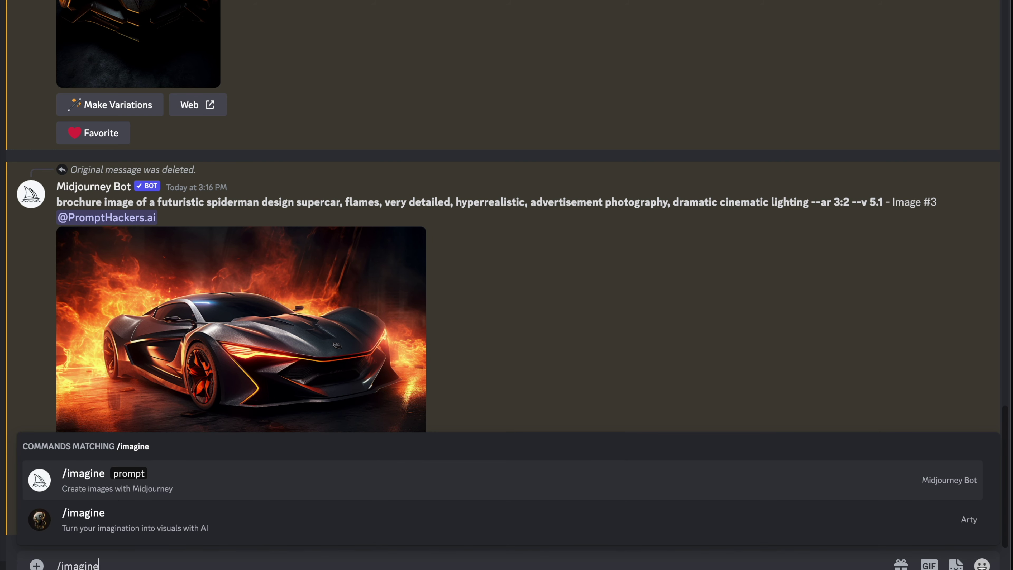
pyautogui.click(114, 480)
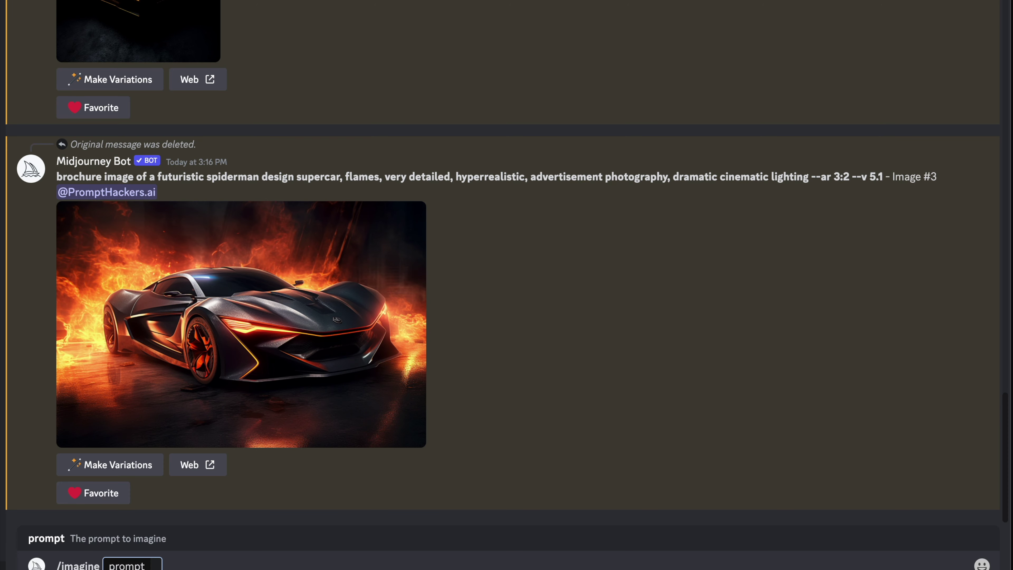
pyautogui.hotkey('ctrl', 'v')
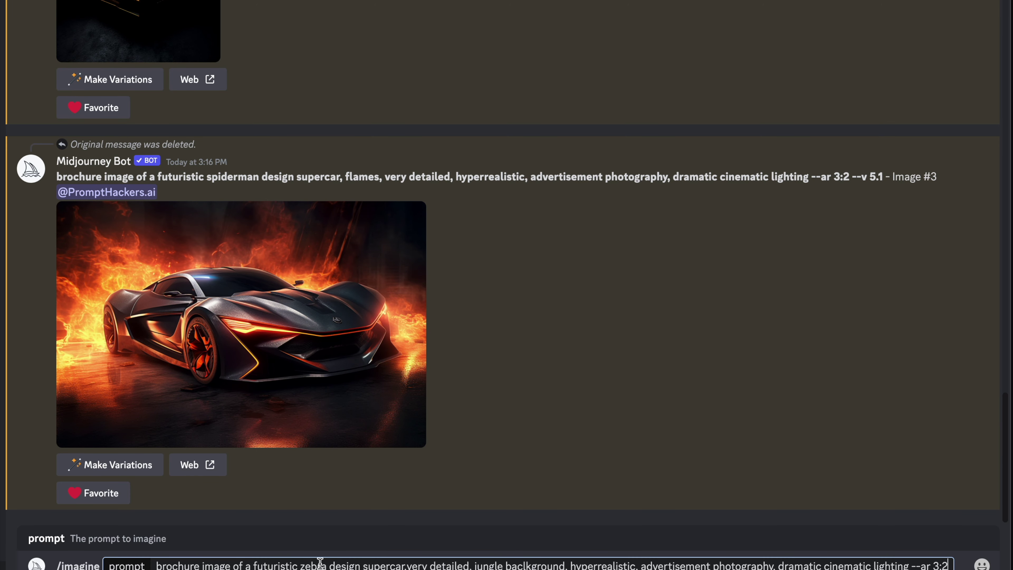
# Change zebra to dragon, add 'flames and sparks,', remove the jungle background, and submit
pyautogui.doubleClick(301, 566)
pyautogui.write('dragon')
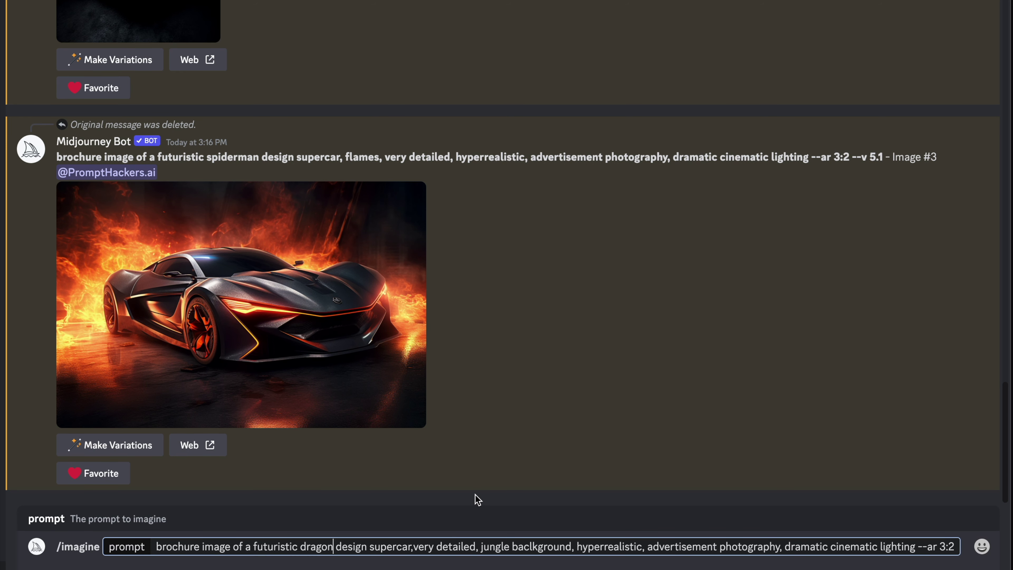
pyautogui.click(413, 546)
pyautogui.write('flames')
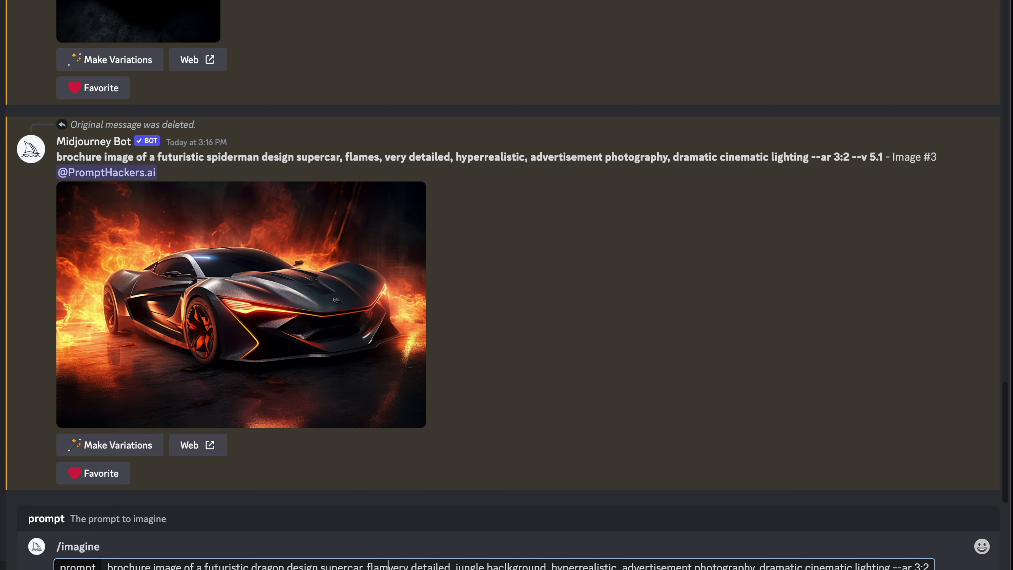
pyautogui.write(' and spa')
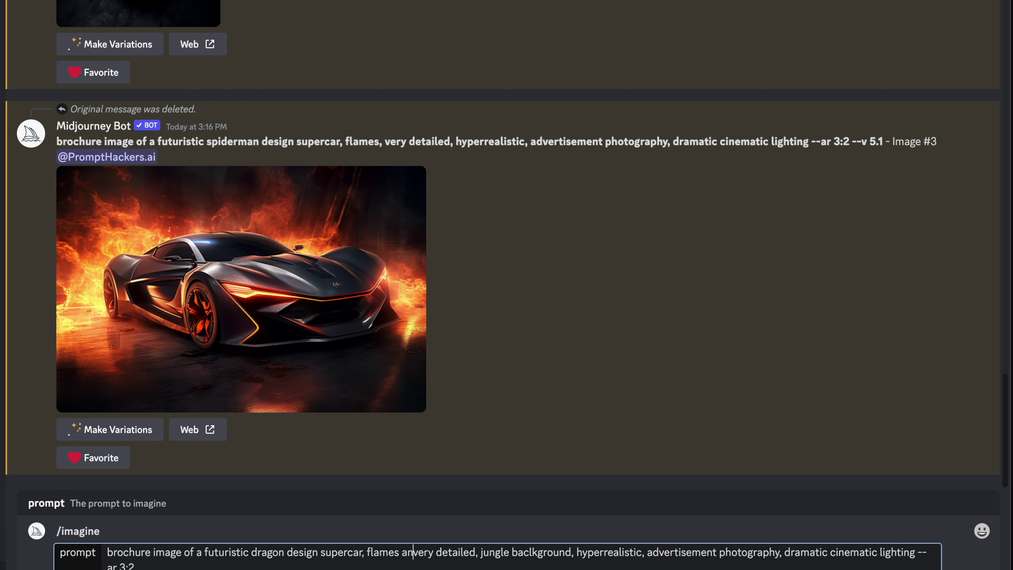
pyautogui.write('rks,')
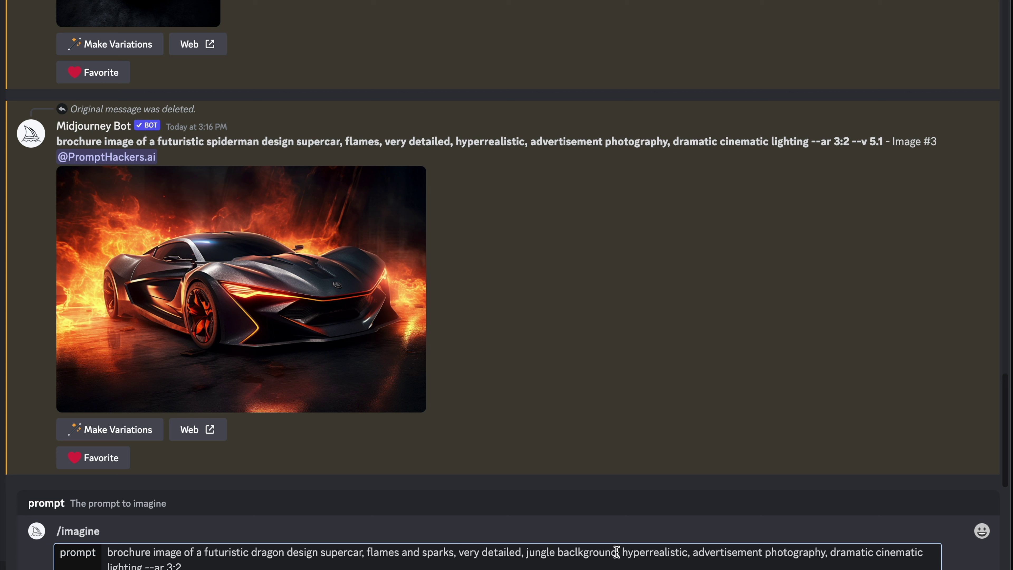
pyautogui.moveTo(618, 553); pyautogui.dragTo(524, 552)
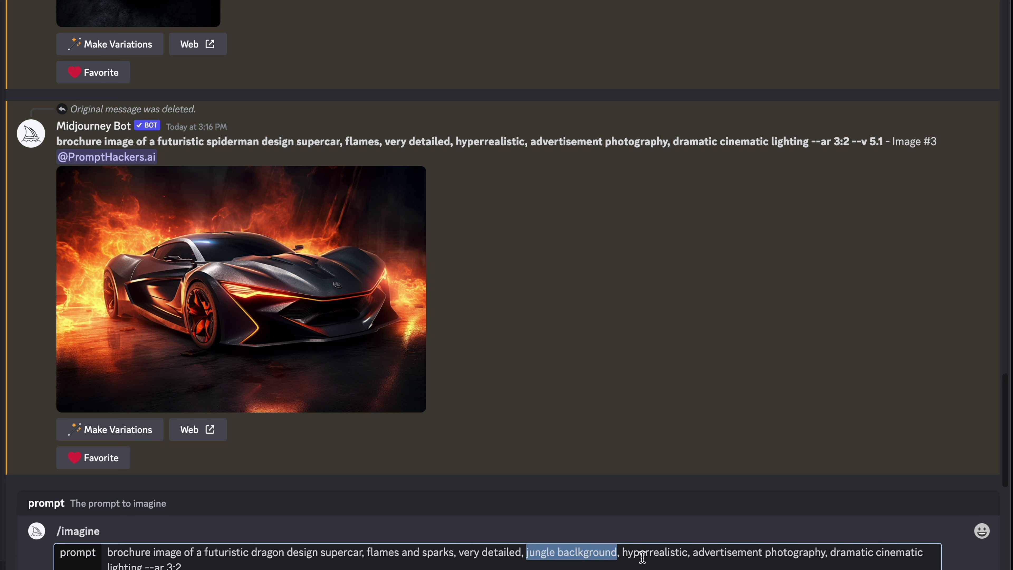
pyautogui.press('BackSpace')
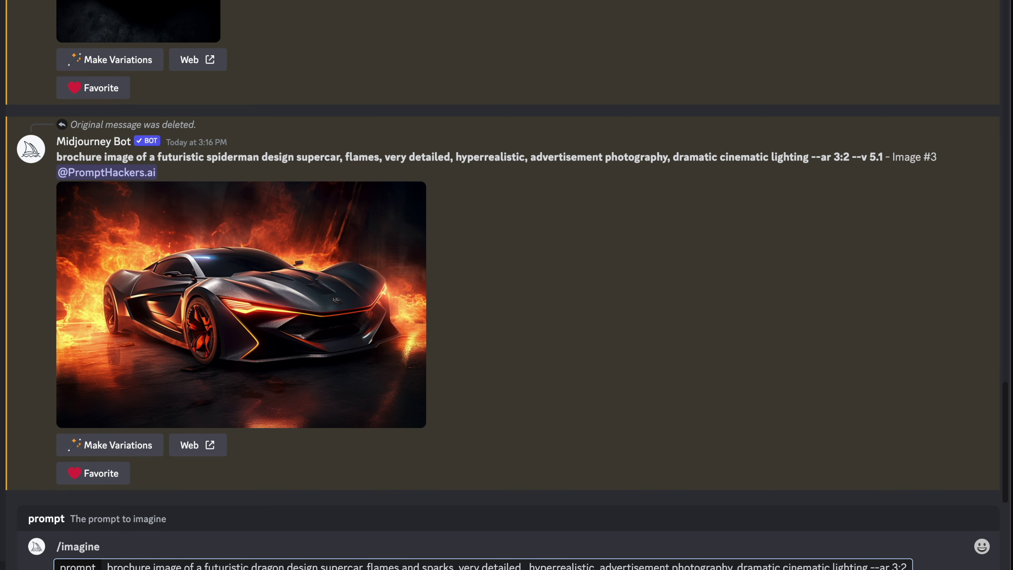
pyautogui.press('BackSpace')
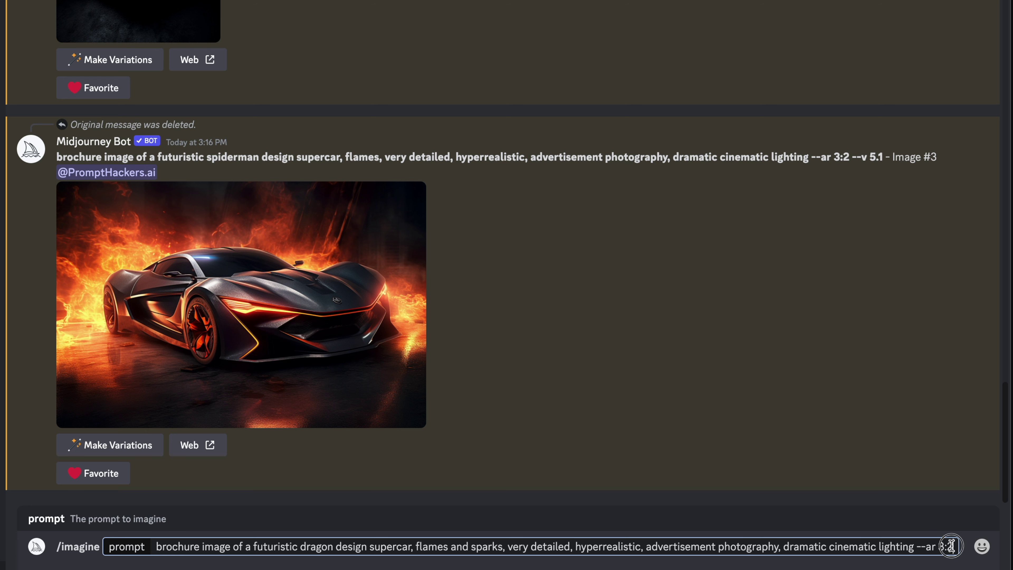
pyautogui.press('Return')
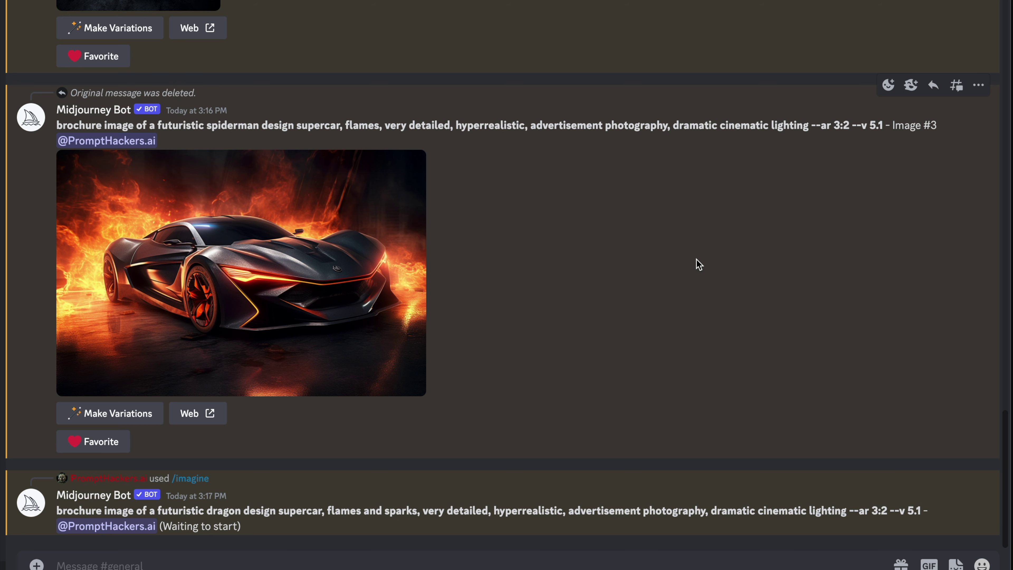
# Scroll the chat while the dragon job renders, then enlarge the finished four-image grid
pyautogui.scroll(10, 570, 305)
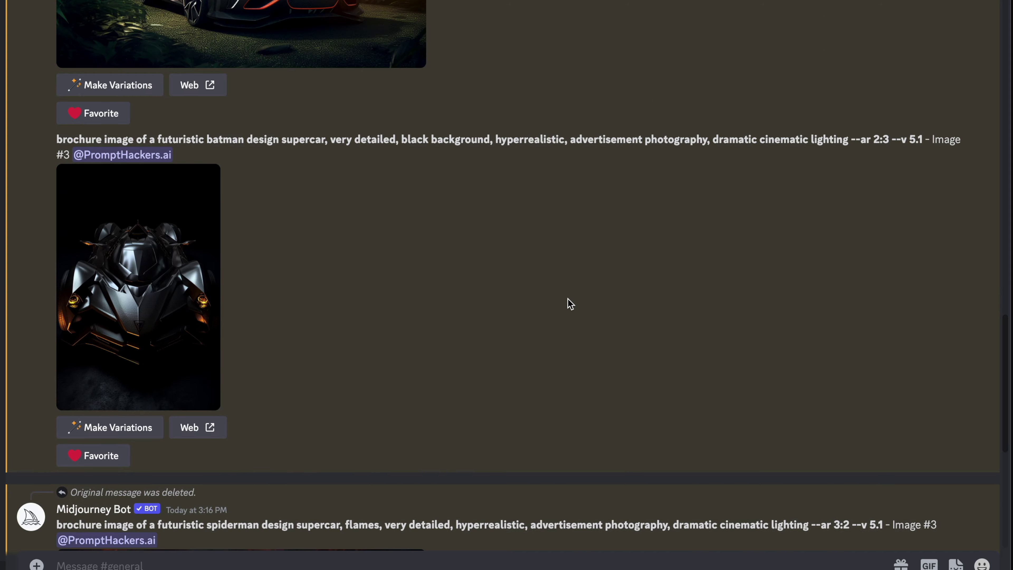
pyautogui.scroll(-10, 571, 304)
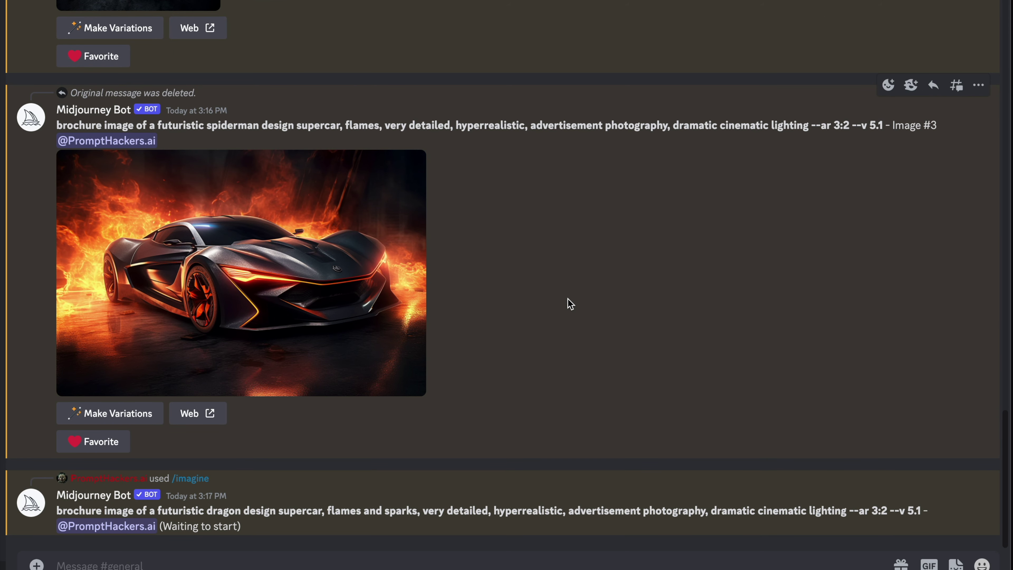
pyautogui.scroll(20, 571, 304)
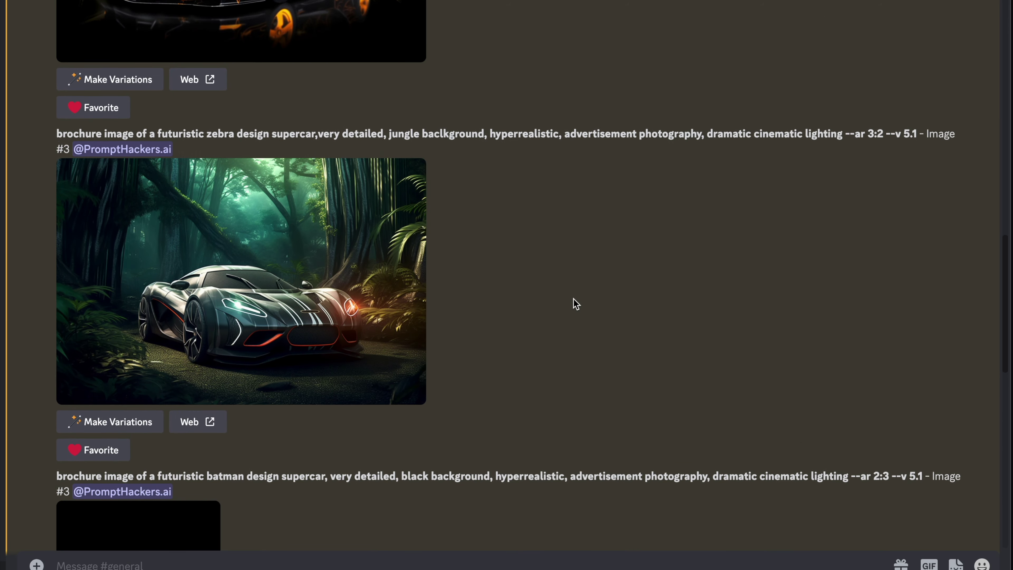
pyautogui.scroll(2, 575, 303)
pyautogui.scroll(-1, 575, 304)
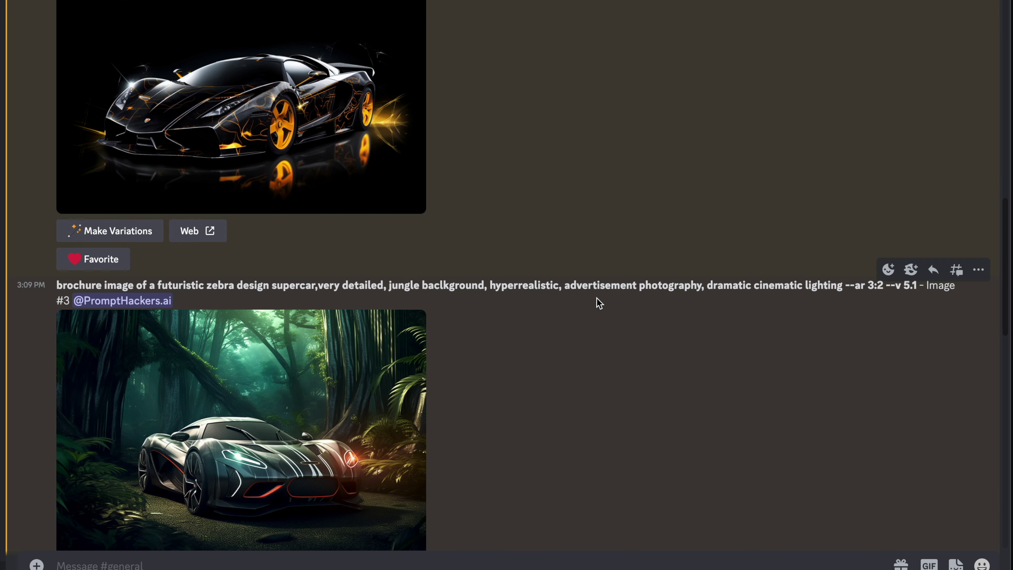
pyautogui.scroll(-15, 601, 305)
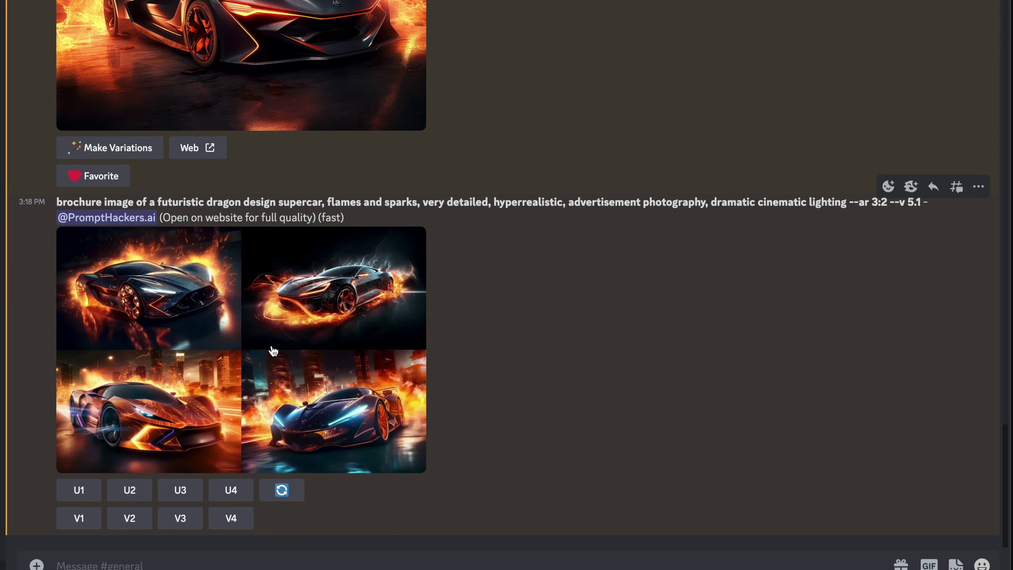
pyautogui.click(274, 352)
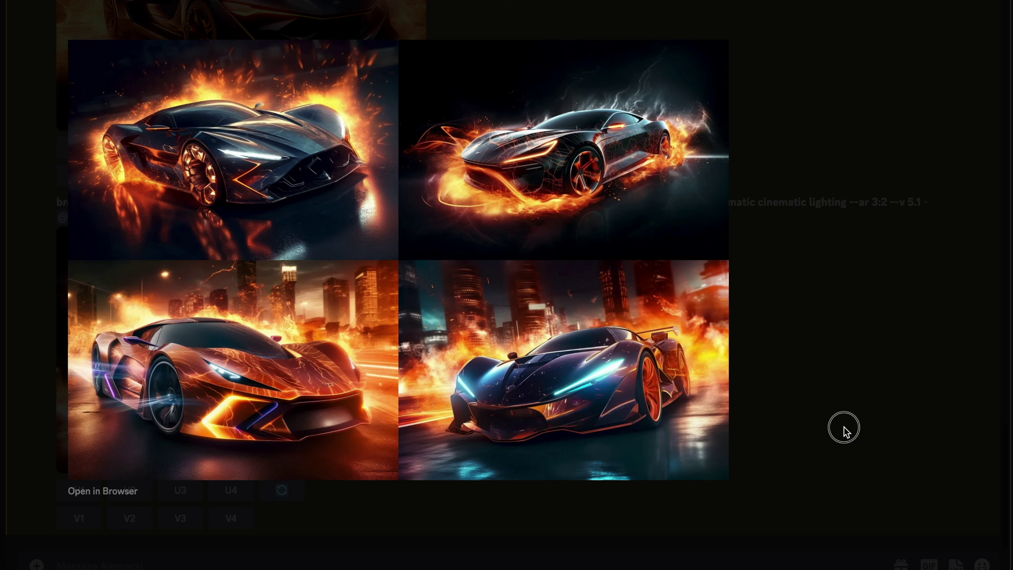
# Upscale dragon image 3 and view the orange car in the burning city at full size
pyautogui.click(844, 426)
pyautogui.click(182, 493)
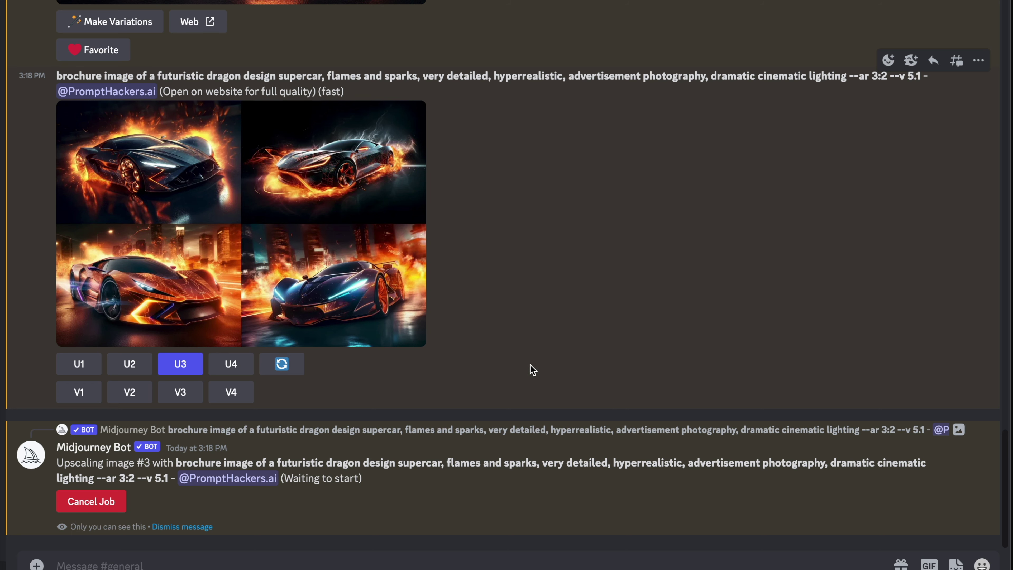
pyautogui.click(331, 347)
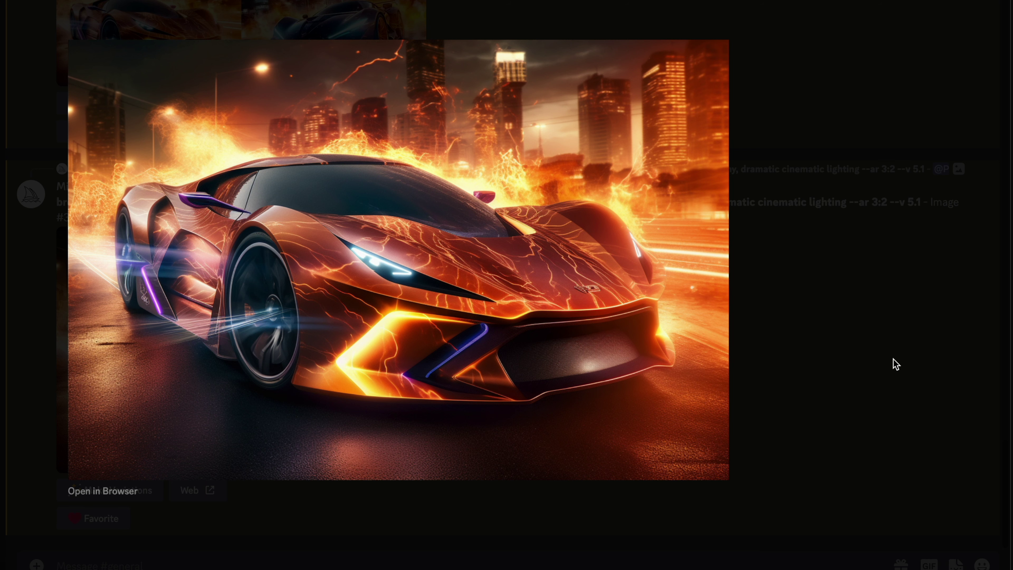
pyautogui.click(895, 364)
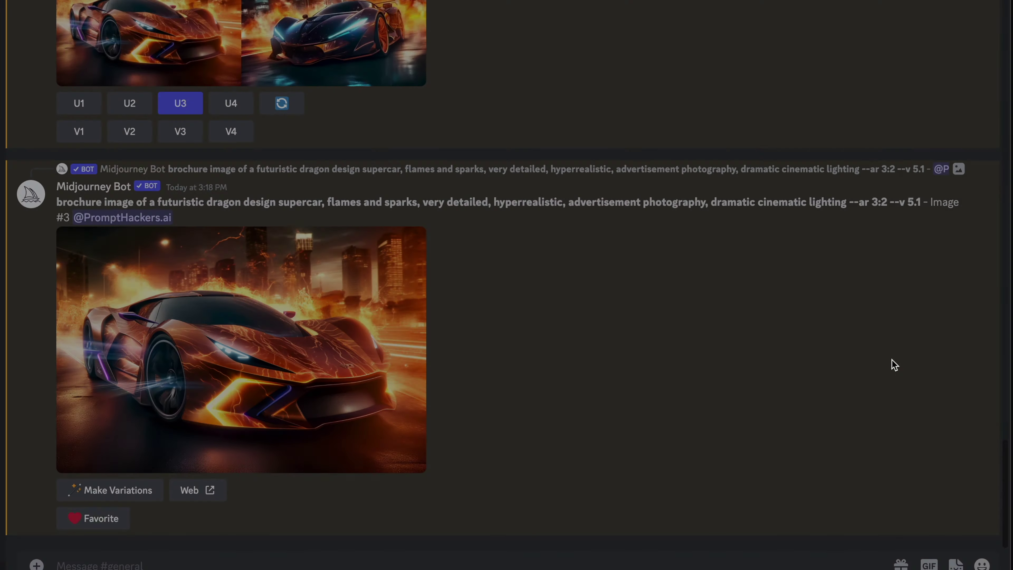
pyautogui.scroll(15, 672, 383)
pyautogui.scroll(10, 668, 387)
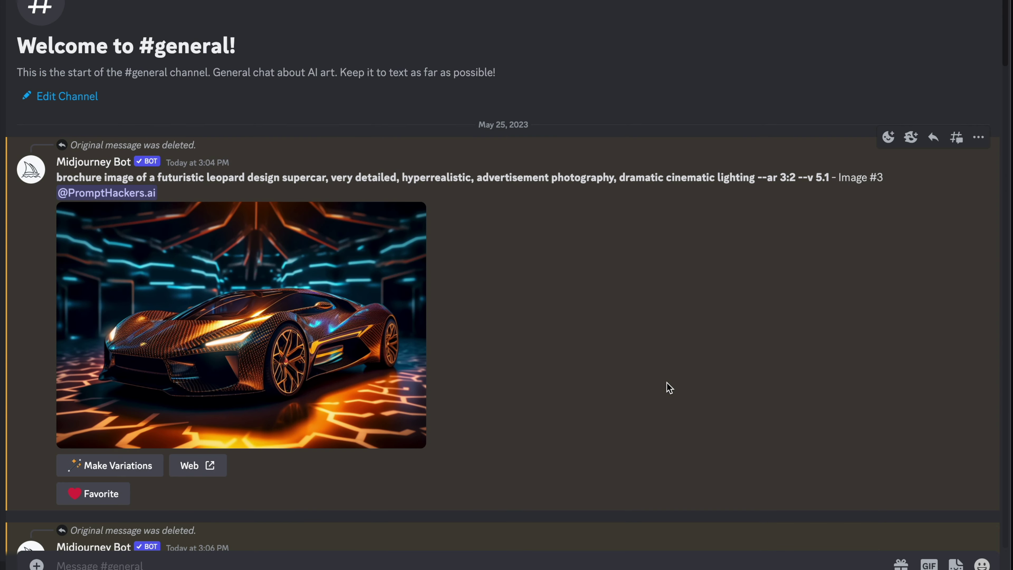
pyautogui.scroll(-6, 667, 387)
pyautogui.scroll(-15, 248, 176)
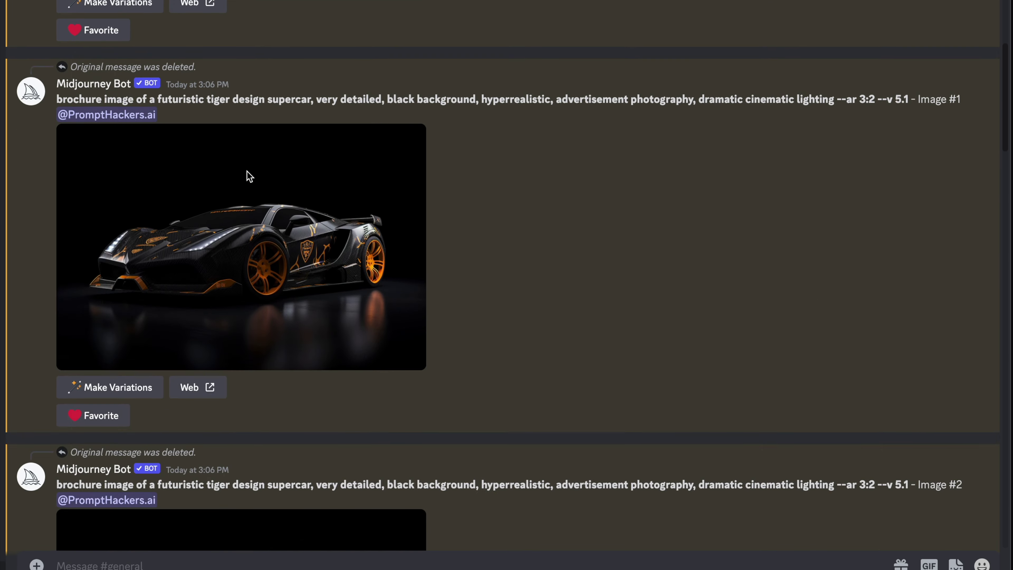
pyautogui.scroll(-15, 369, 209)
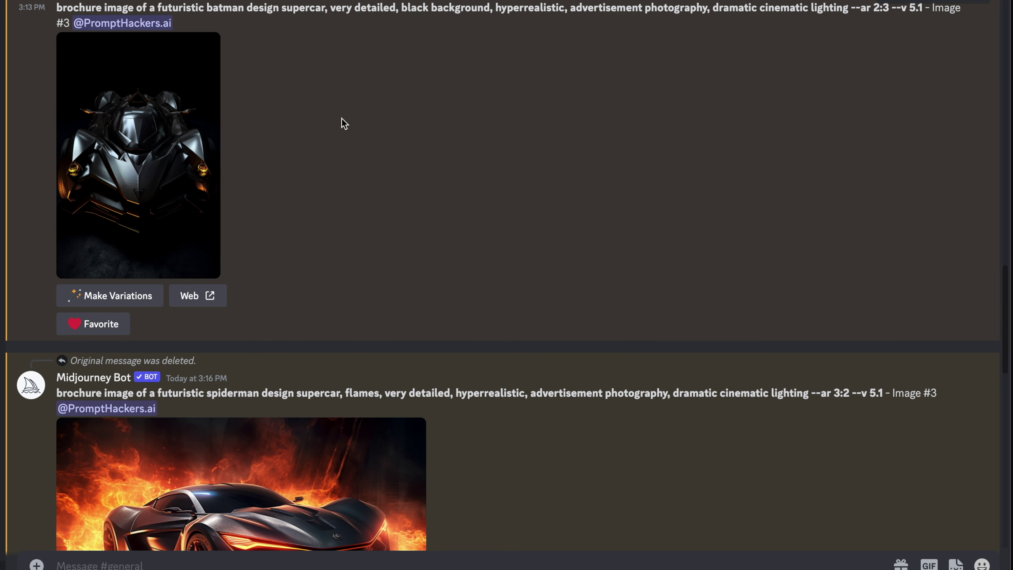
pyautogui.scroll(-10, 353, 160)
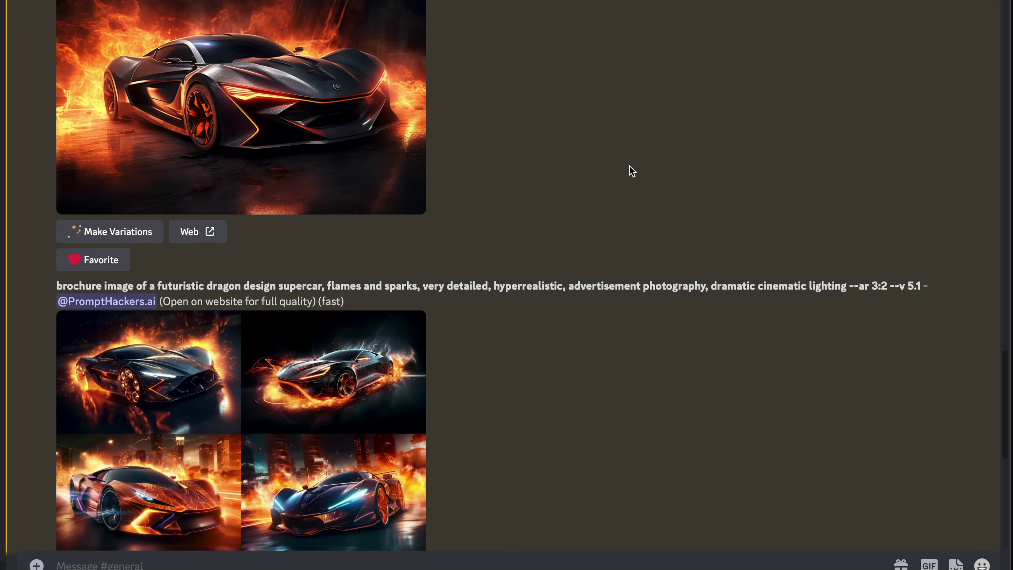
pyautogui.scroll(-12, 630, 167)
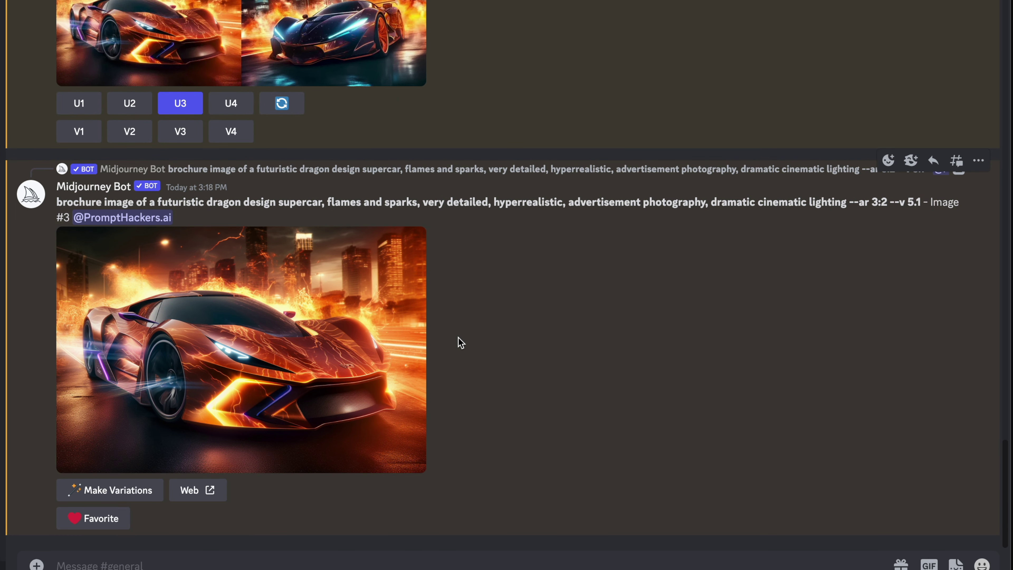
pyautogui.moveTo(328, 202); pyautogui.dragTo(417, 201)
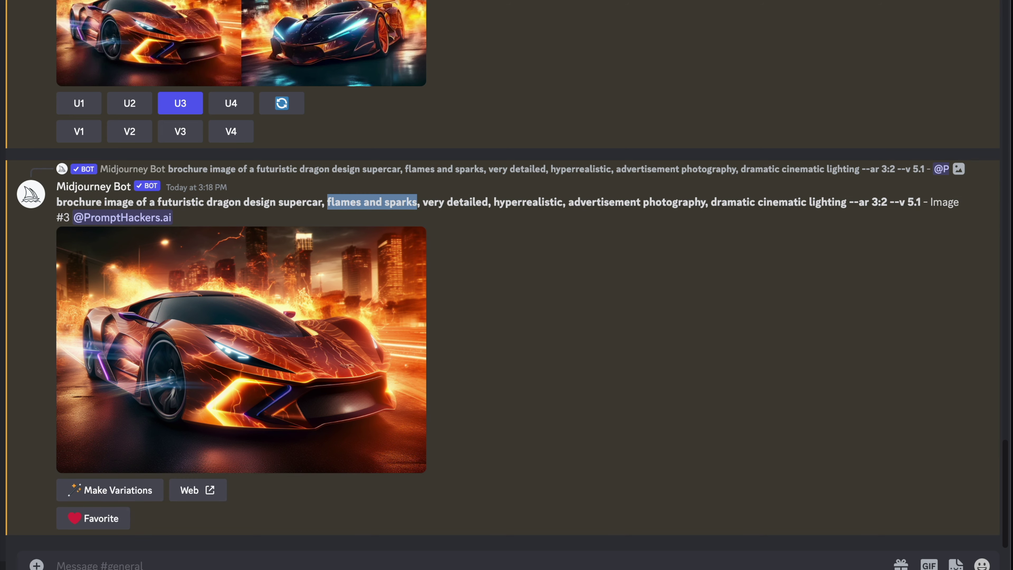
pyautogui.click(102, 563)
# Resubmit the dragon supercar prompt with 'neon laser lights' replacing flames and sparks, plus 'black background,'
pyautogui.write('/imagine')
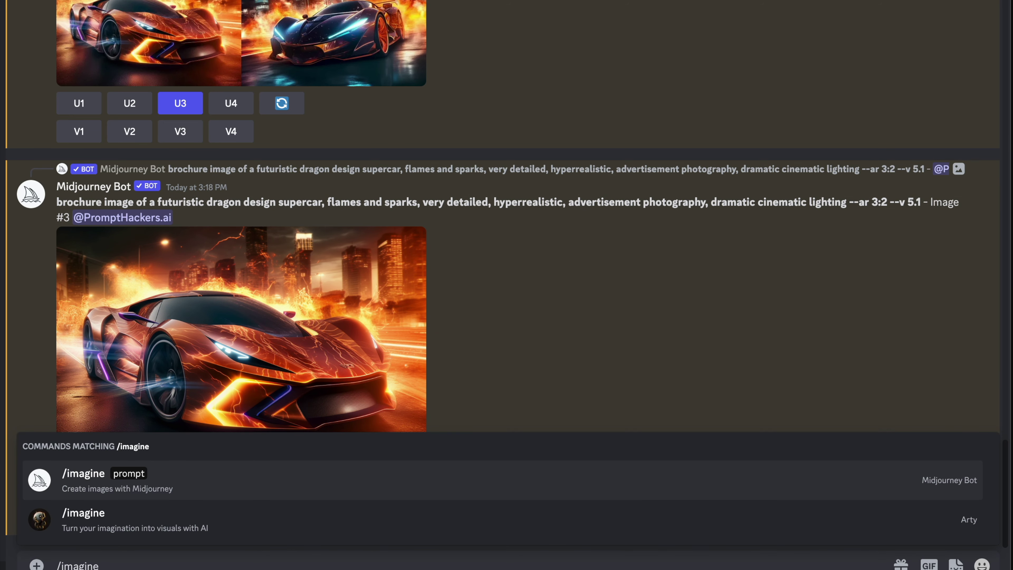
pyautogui.click(140, 477)
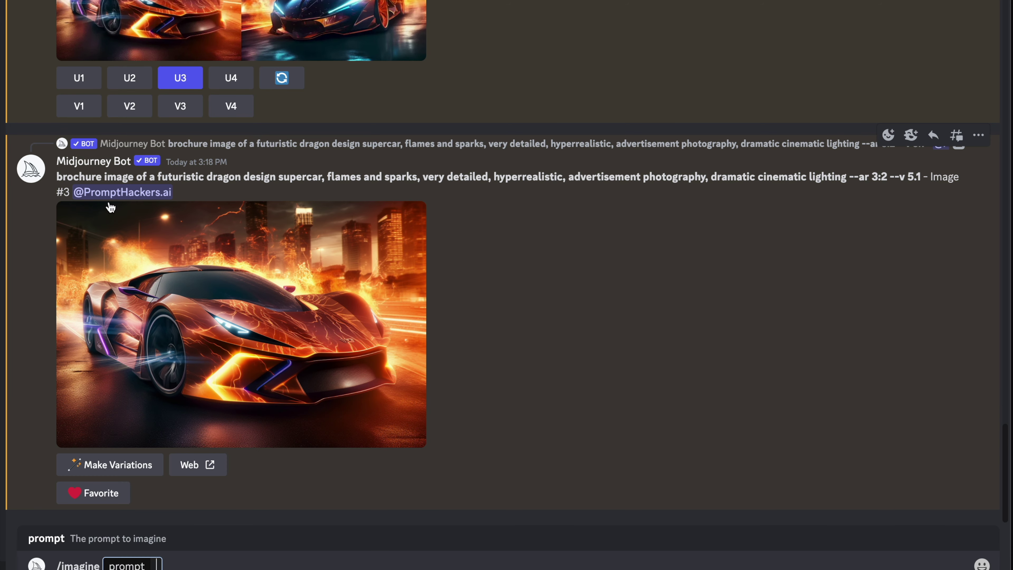
pyautogui.moveTo(58, 176); pyautogui.dragTo(889, 176)
pyautogui.hotkey('ctrl', 'c')
pyautogui.click(388, 566)
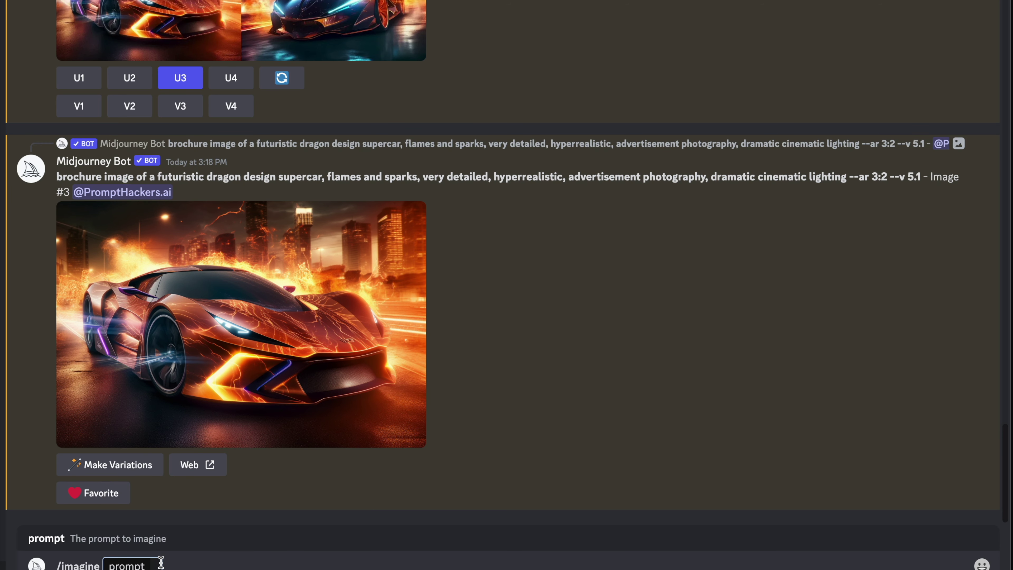
pyautogui.hotkey('ctrl', 'v')
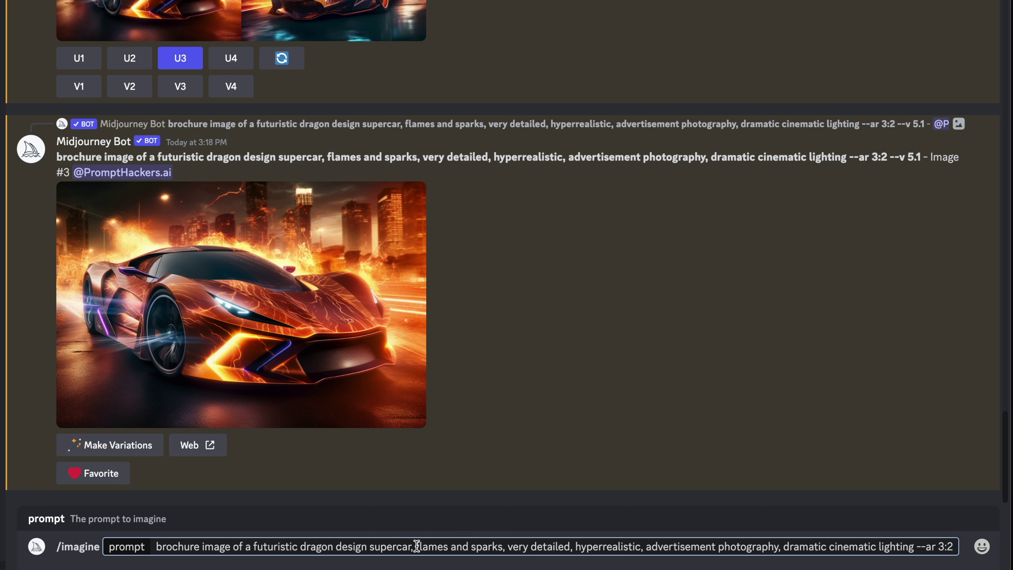
pyautogui.moveTo(416, 545); pyautogui.dragTo(502, 546)
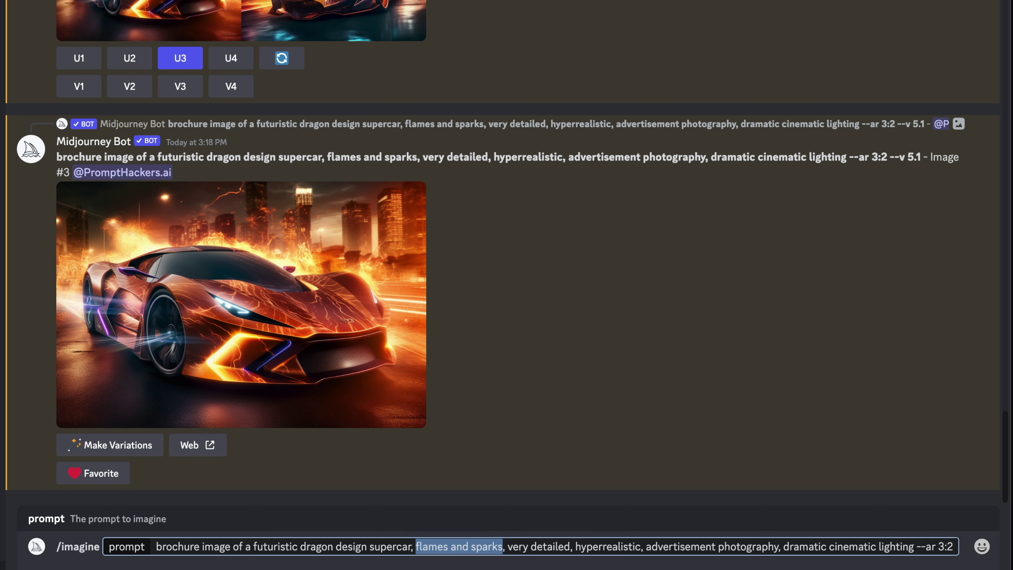
pyautogui.write('neon las')
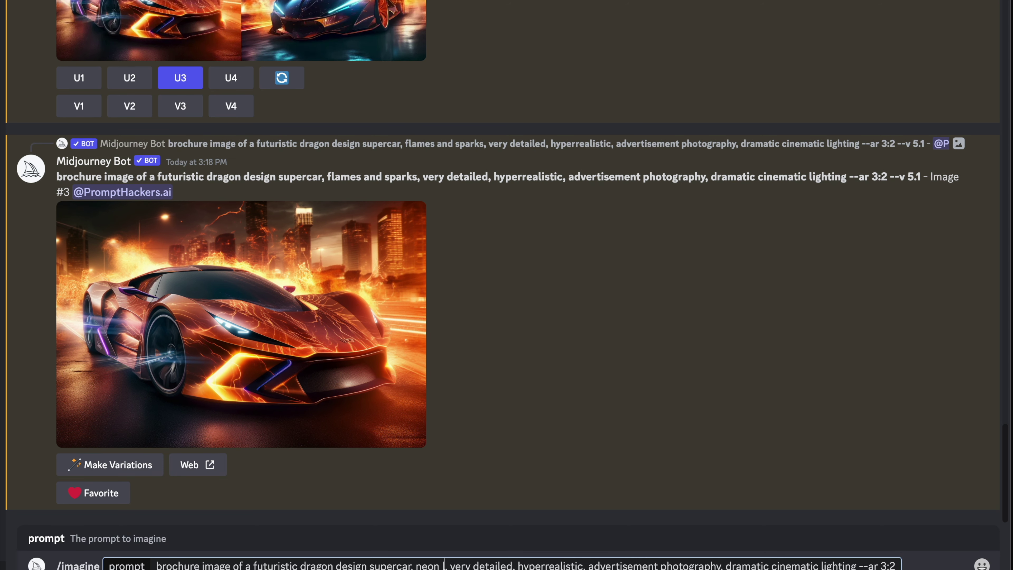
pyautogui.write('er light')
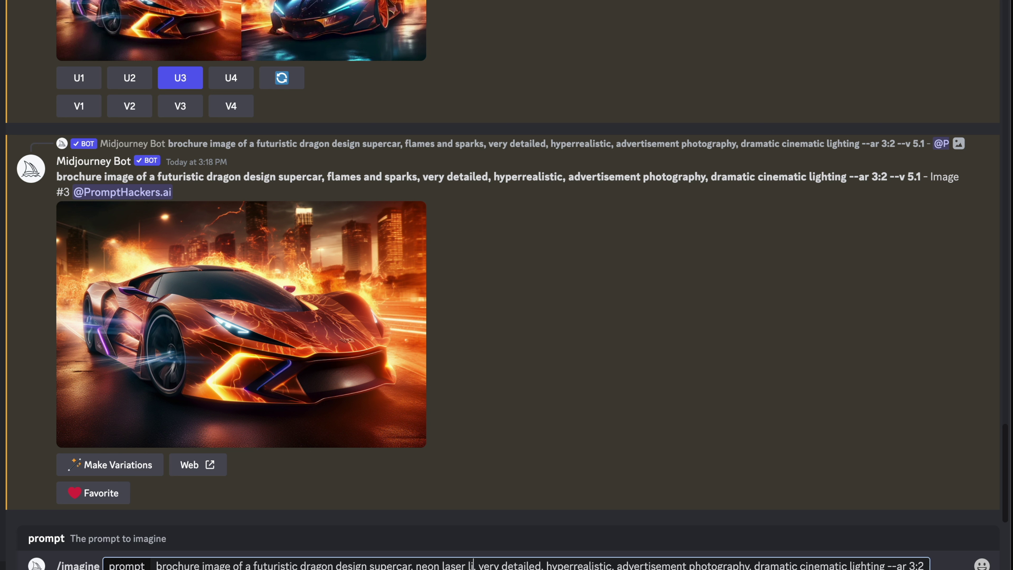
pyautogui.write('s')
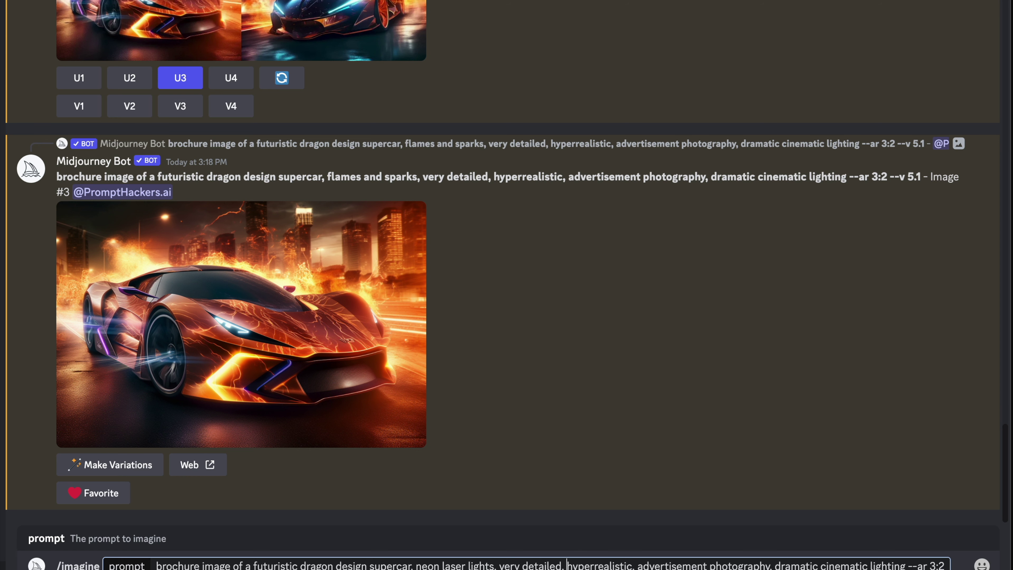
pyautogui.write('black bac')
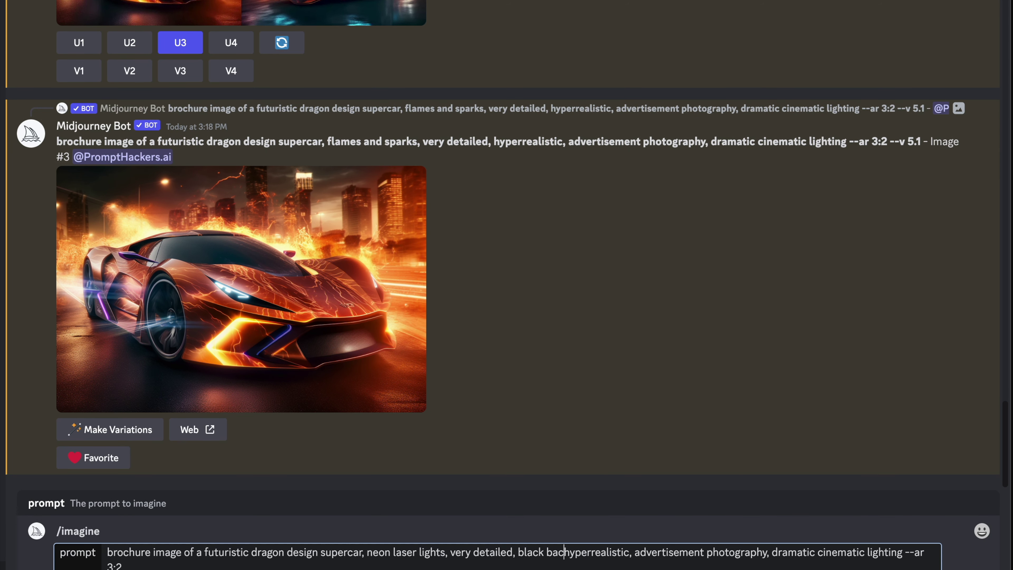
pyautogui.write('kground')
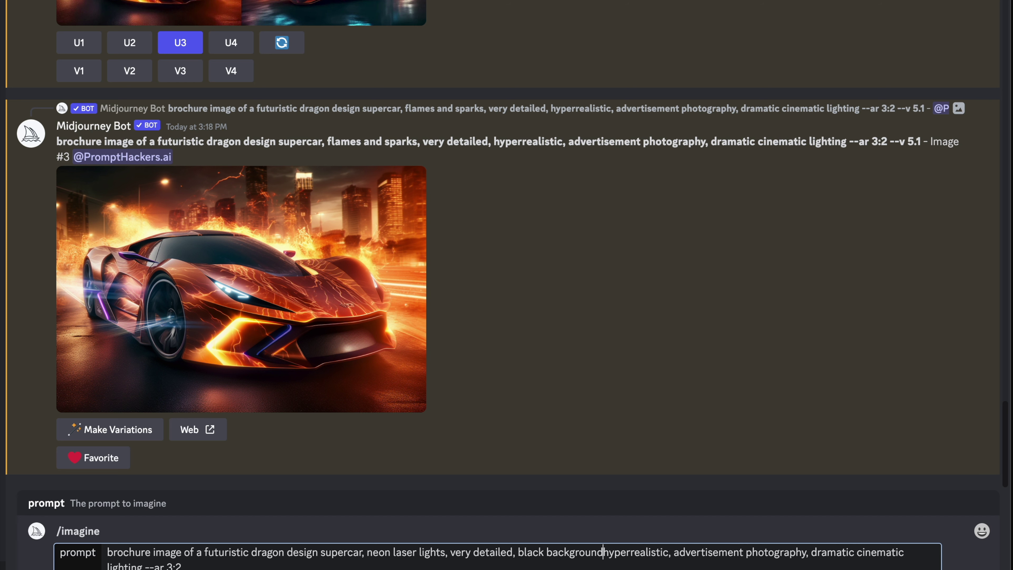
pyautogui.write(',')
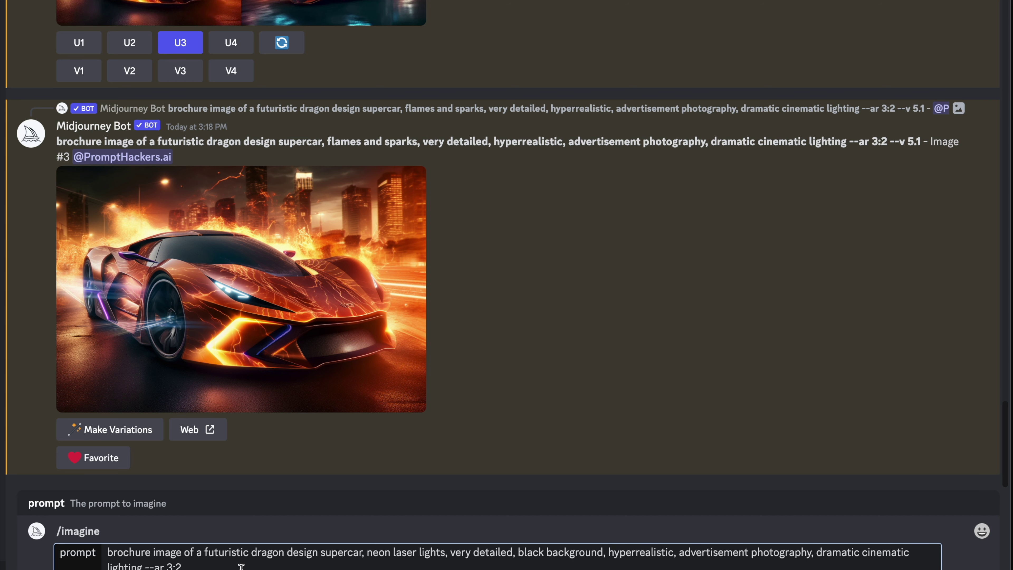
pyautogui.press('Return')
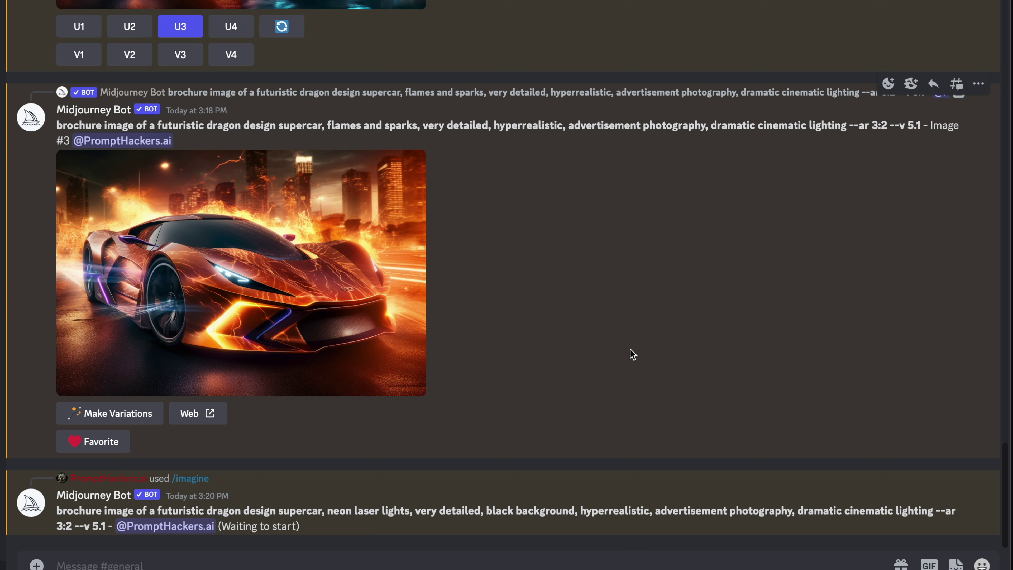
# Preview the neon-laser dragon supercar grid, then upscale Image #3 and view it full size
pyautogui.moveTo(327, 511); pyautogui.dragTo(603, 383)
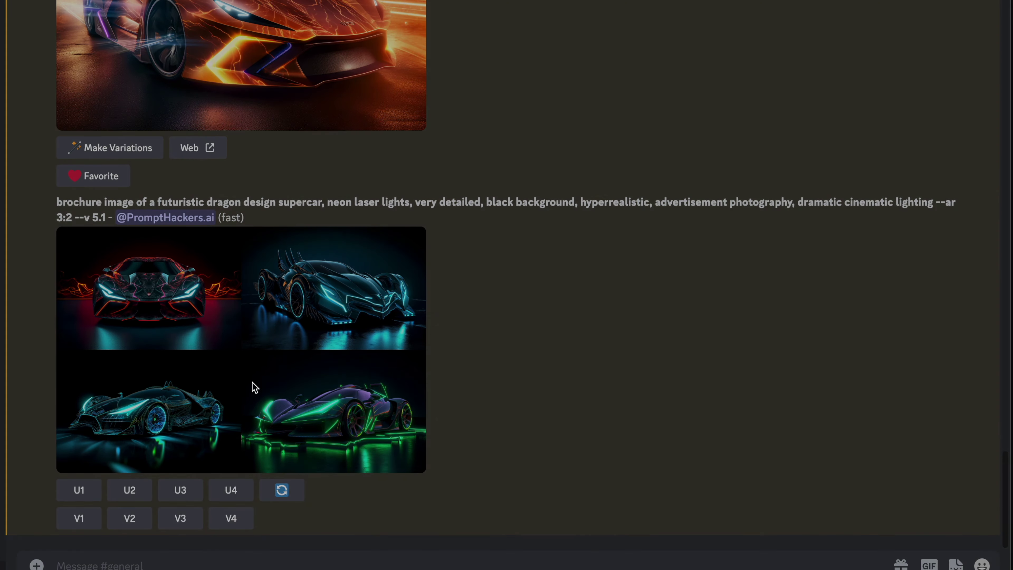
pyautogui.click(254, 389)
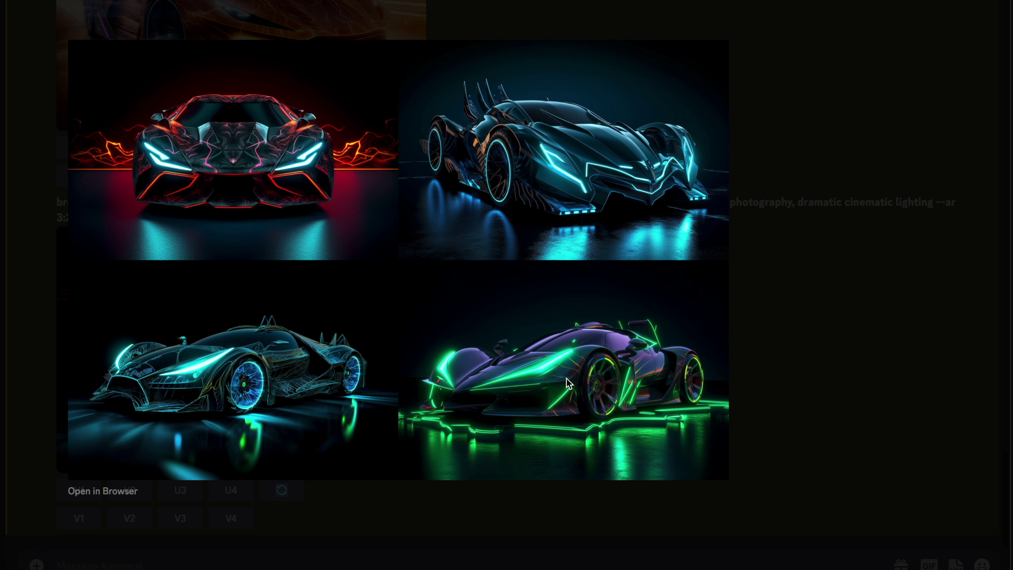
pyautogui.click(897, 379)
pyautogui.click(180, 489)
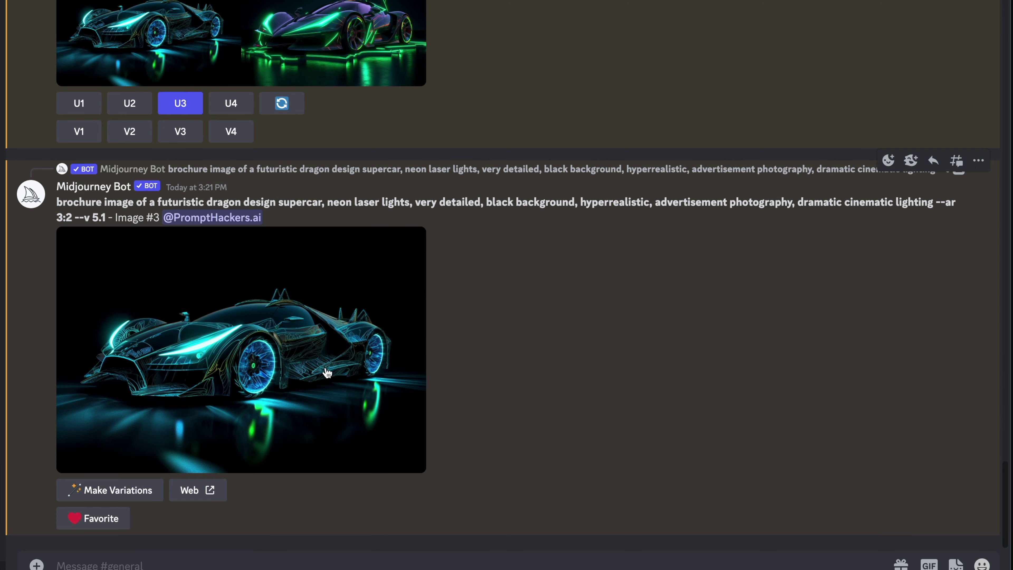
pyautogui.click(407, 373)
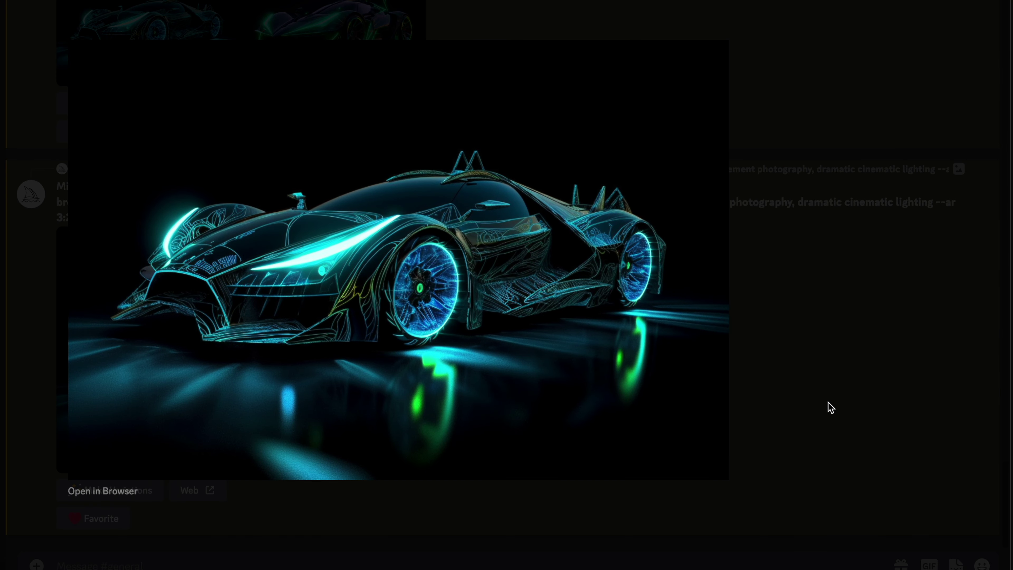
# Upscale the first and fourth neon dragon supercars with U1 and U4
pyautogui.click(807, 393)
pyautogui.scroll(2, 359, 279)
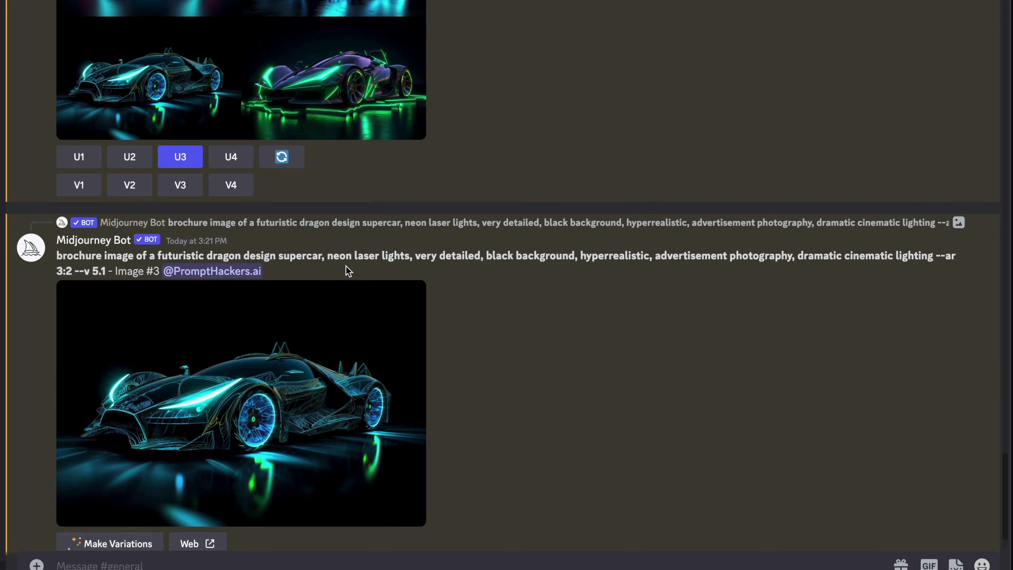
pyautogui.scroll(2, 236, 164)
pyautogui.click(78, 231)
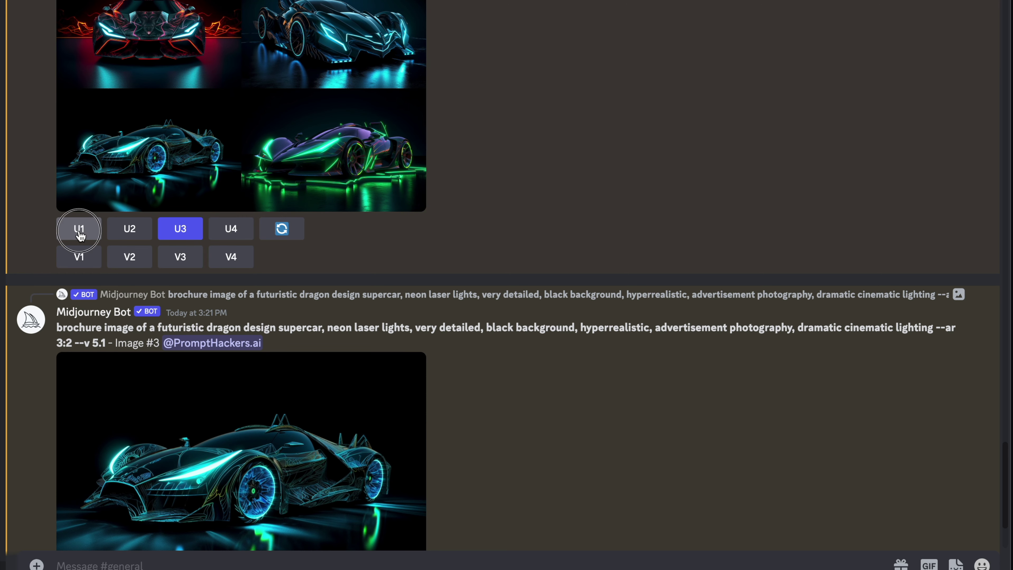
pyautogui.click(235, 229)
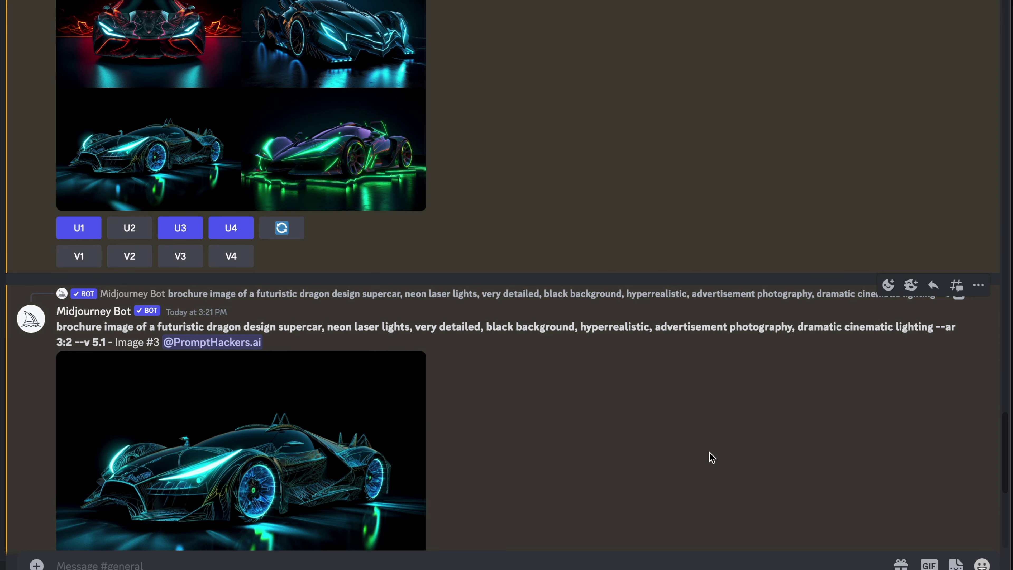
# View the upscaled Images #4 and #1 enlarged, closing each afterwards
pyautogui.scroll(-5, 708, 457)
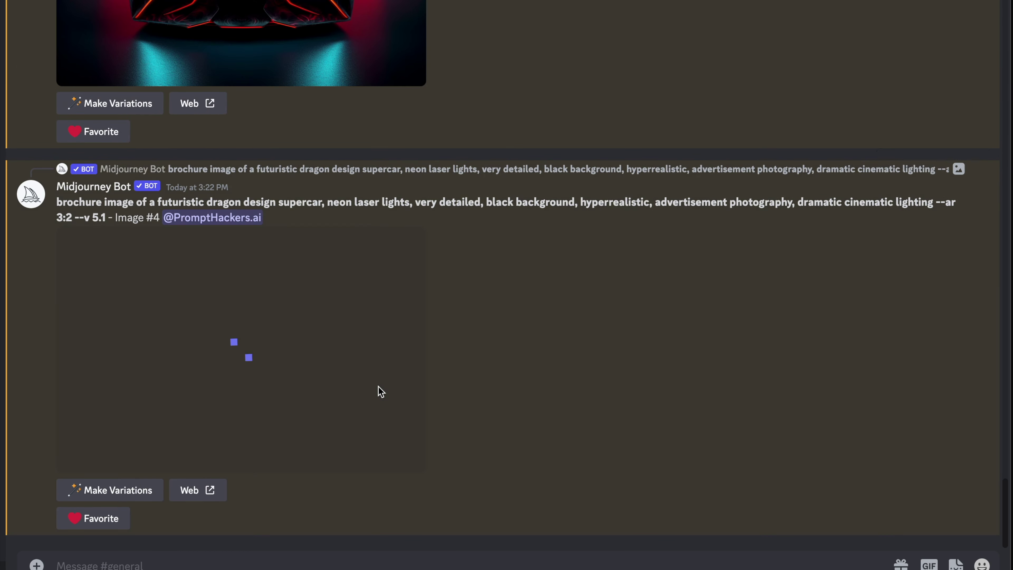
pyautogui.click(339, 386)
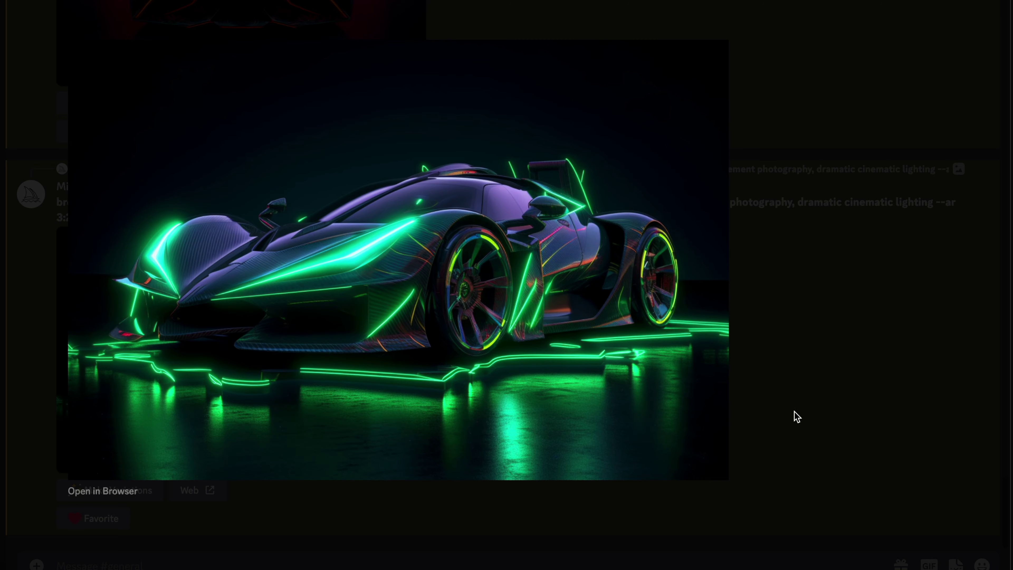
pyautogui.click(758, 403)
pyautogui.scroll(5, 584, 376)
pyautogui.scroll(1, 584, 376)
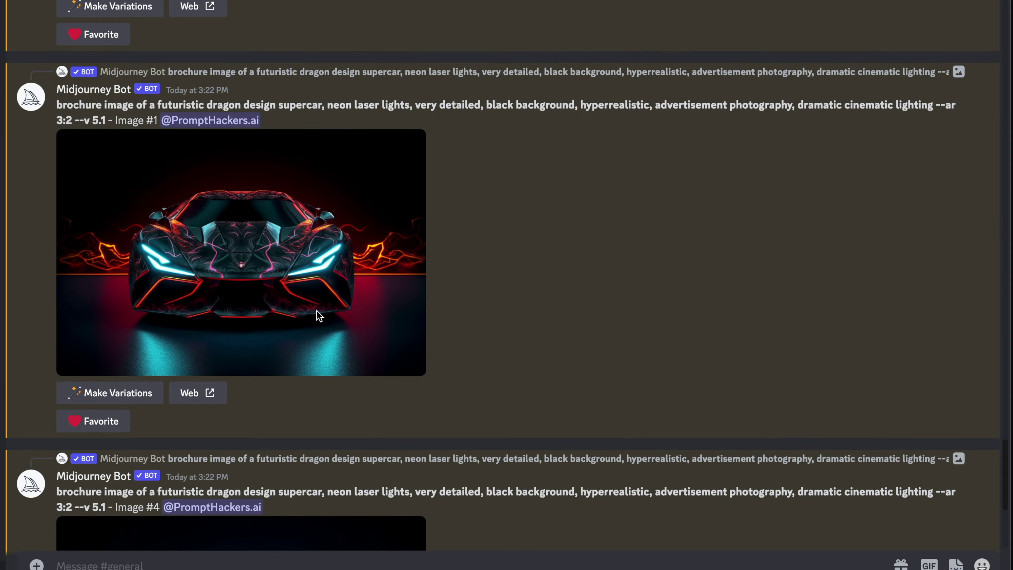
pyautogui.click(316, 311)
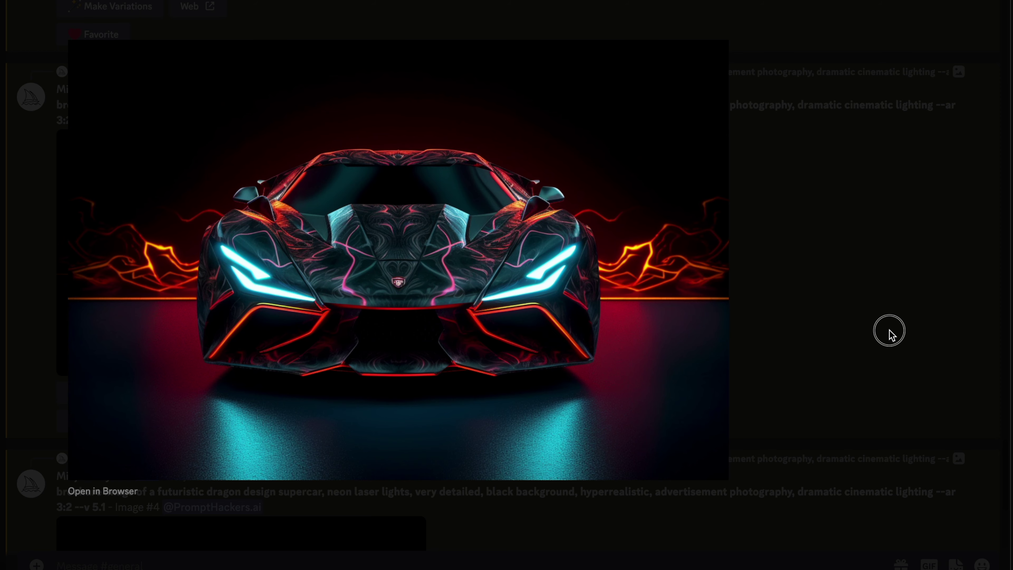
pyautogui.click(889, 330)
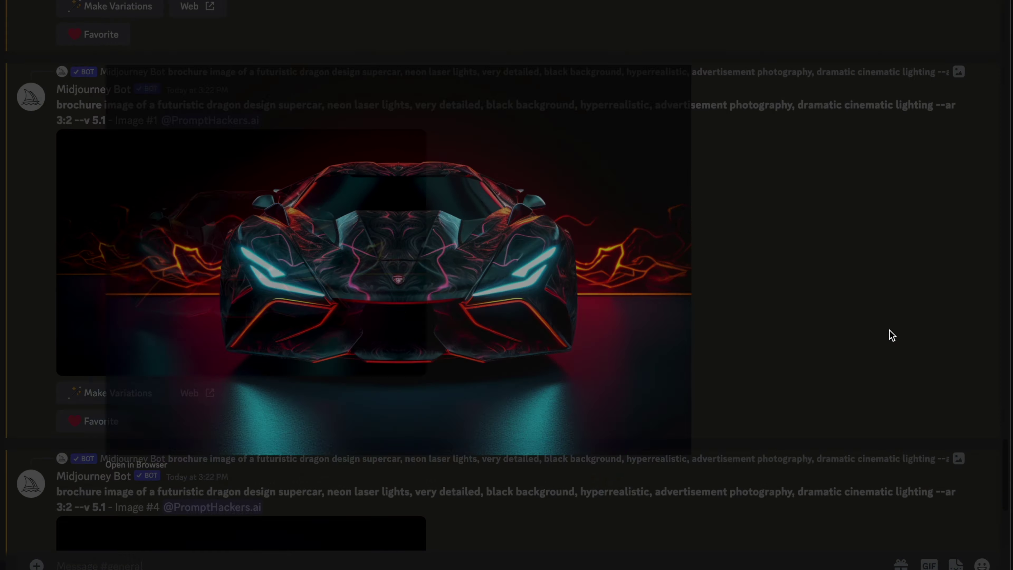
pyautogui.scroll(-6, 687, 362)
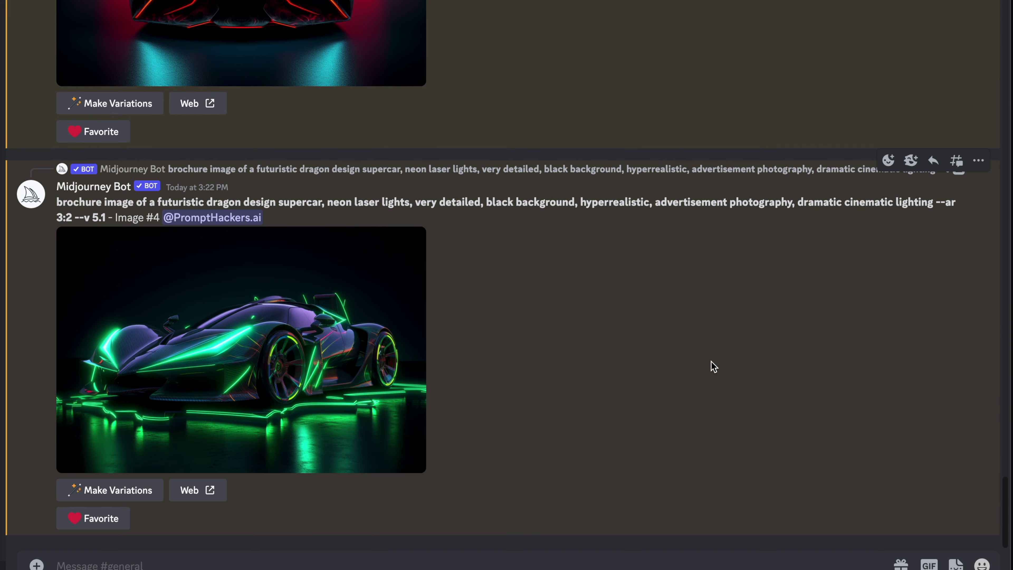